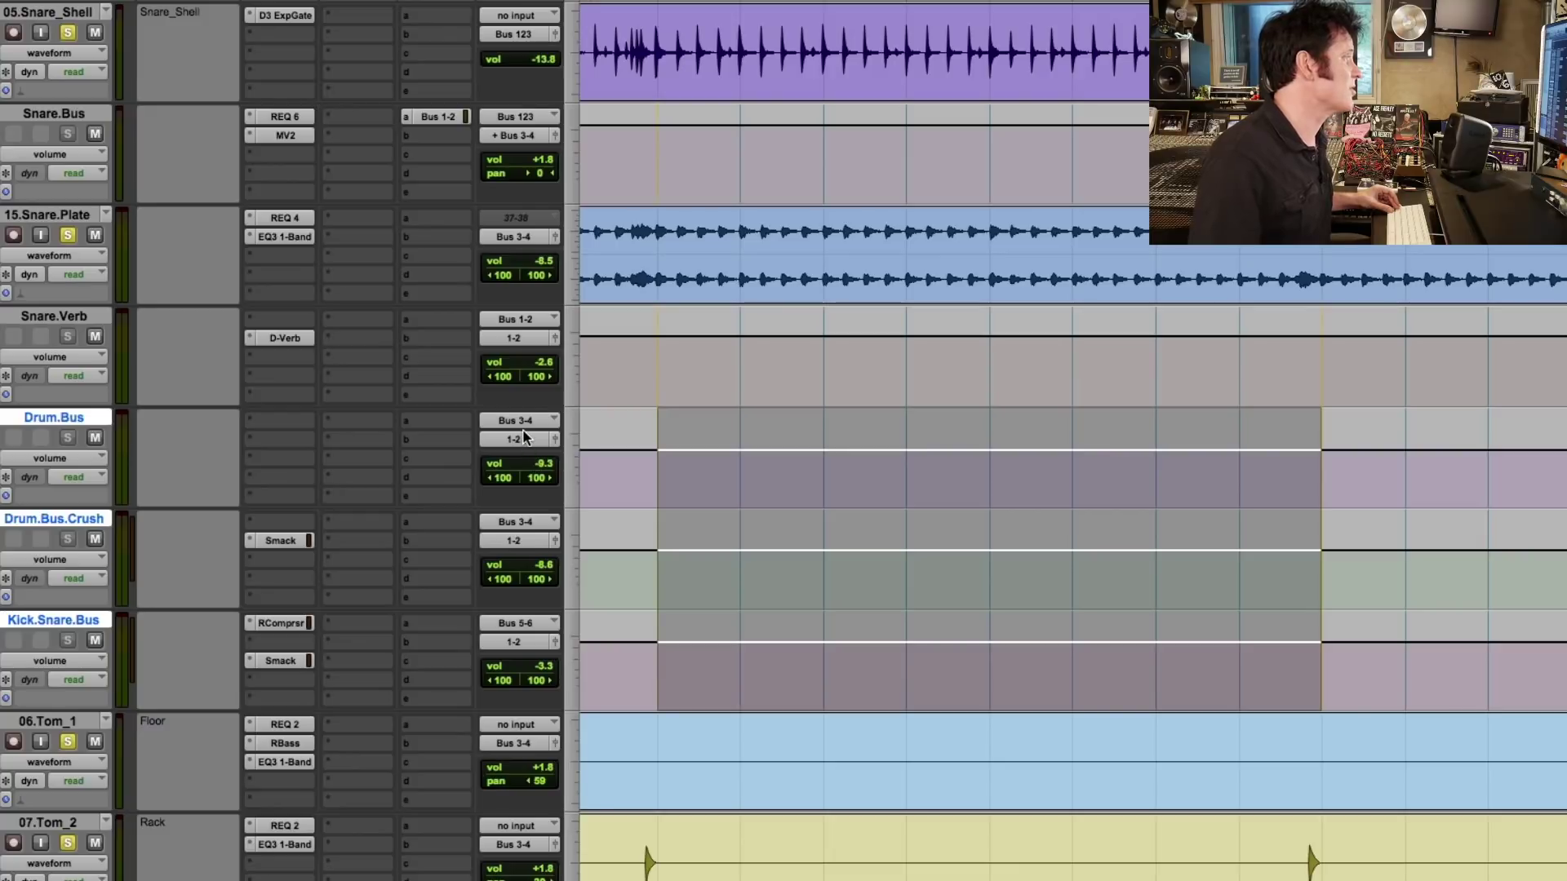
Route the outputs of Drum.Bus, Drum.Bus.Crush and Kick.Snare.Bus to Bus 15-16.
{"action": "mouse_move", "coordinate": [532, 459]}
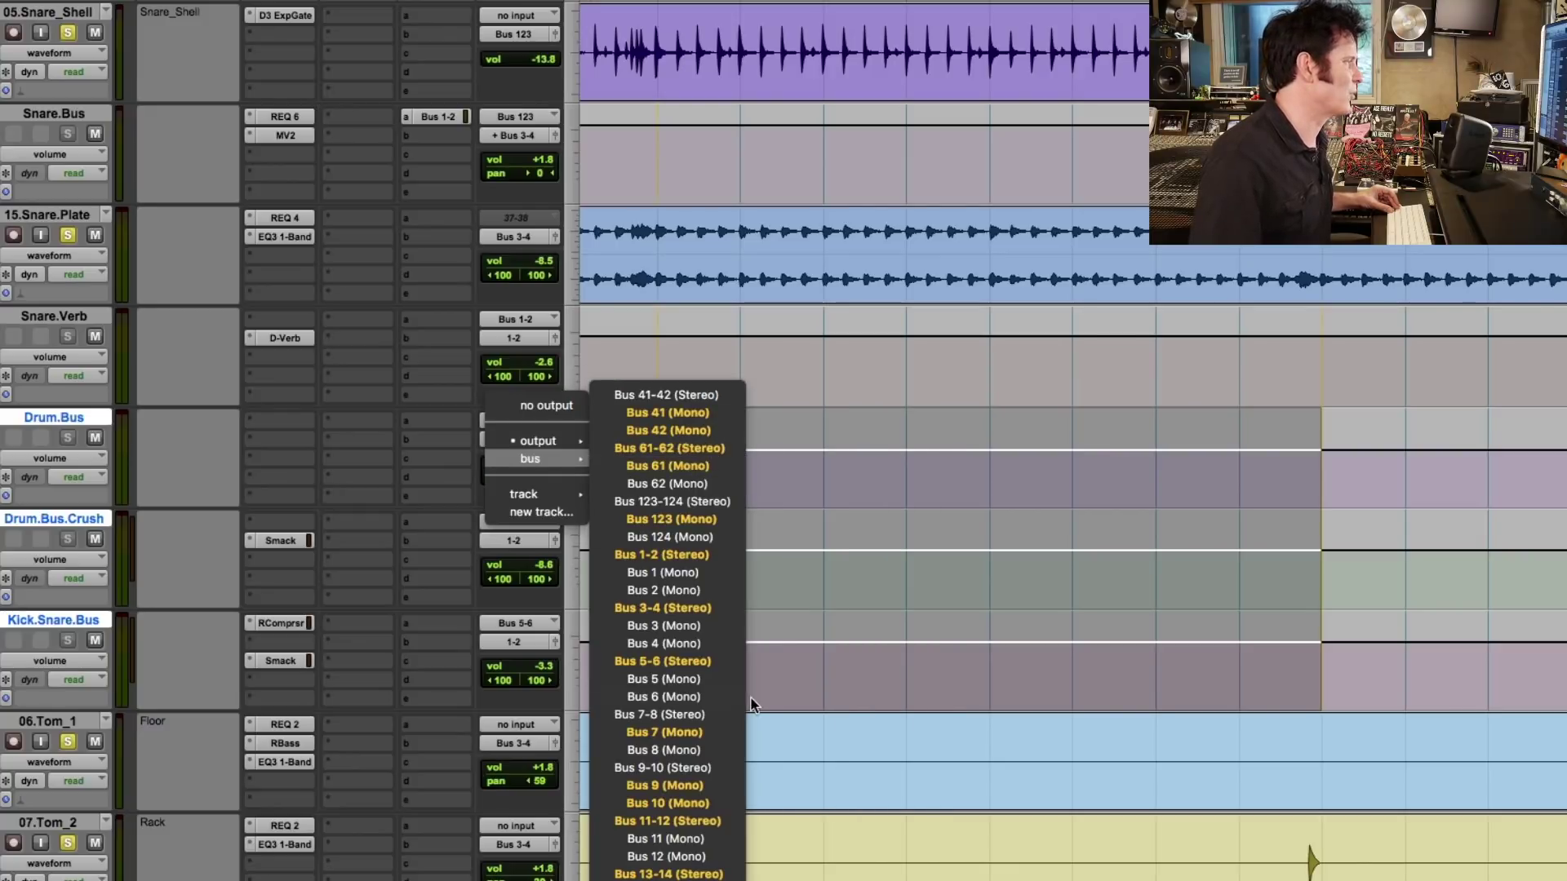
{"action": "left_click", "coordinate": [667, 864], "text": "alt+shift"}
{"action": "left_click_drag", "start_coordinate": [657, 359], "coordinate": [1280, 391]}
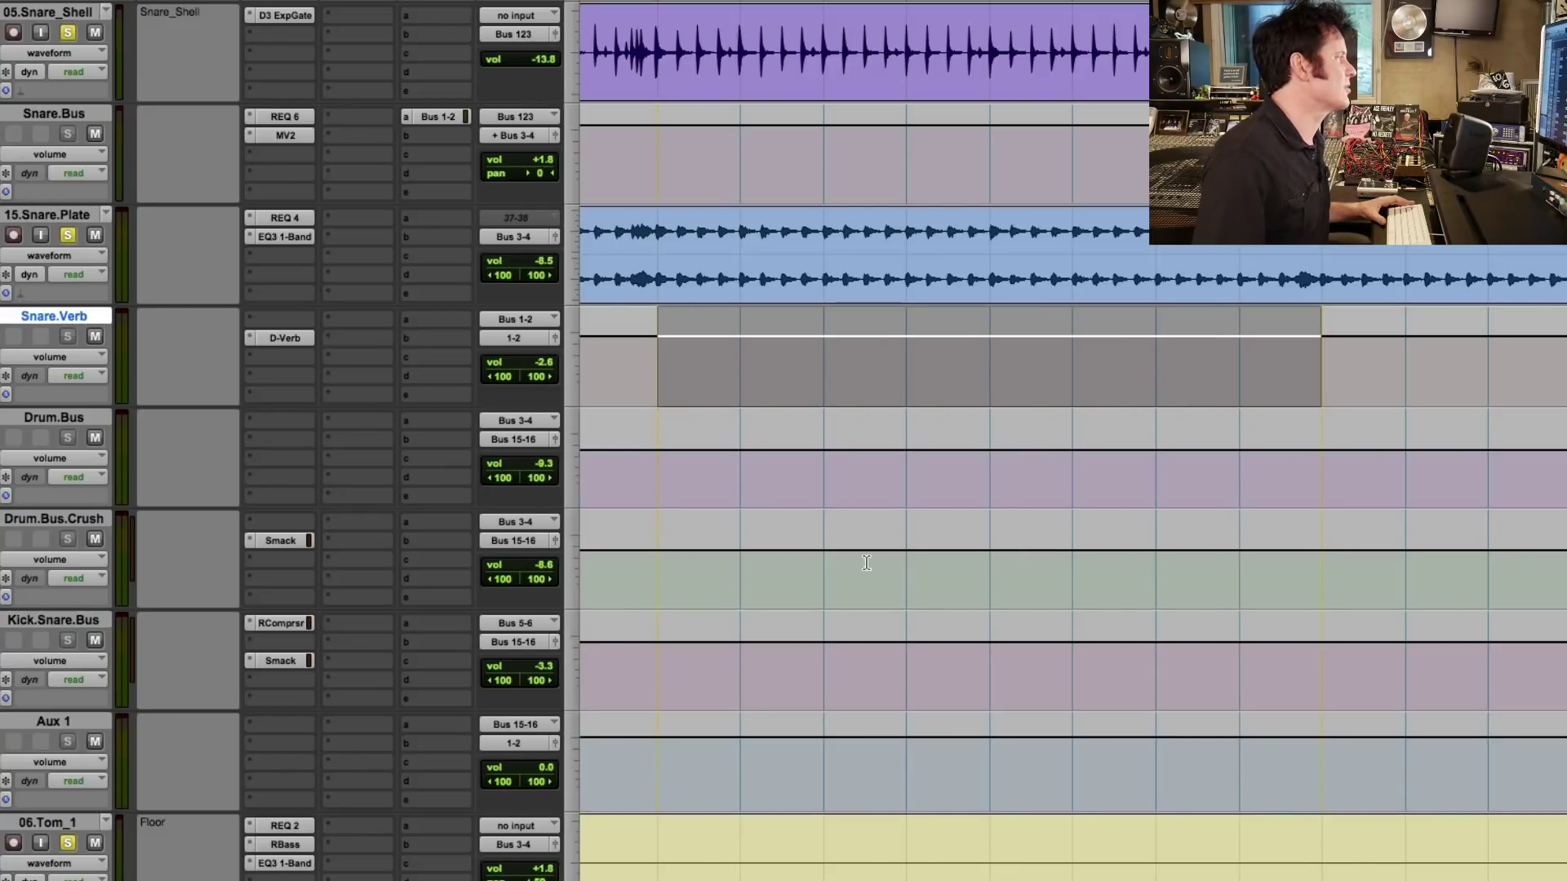
Insert the Oxford Envolution as a multichannel plug-in on the Aux 1 track fed by Bus 15-16.
{"action": "left_click", "coordinate": [282, 726]}
{"action": "mouse_move", "coordinate": [354, 767]}
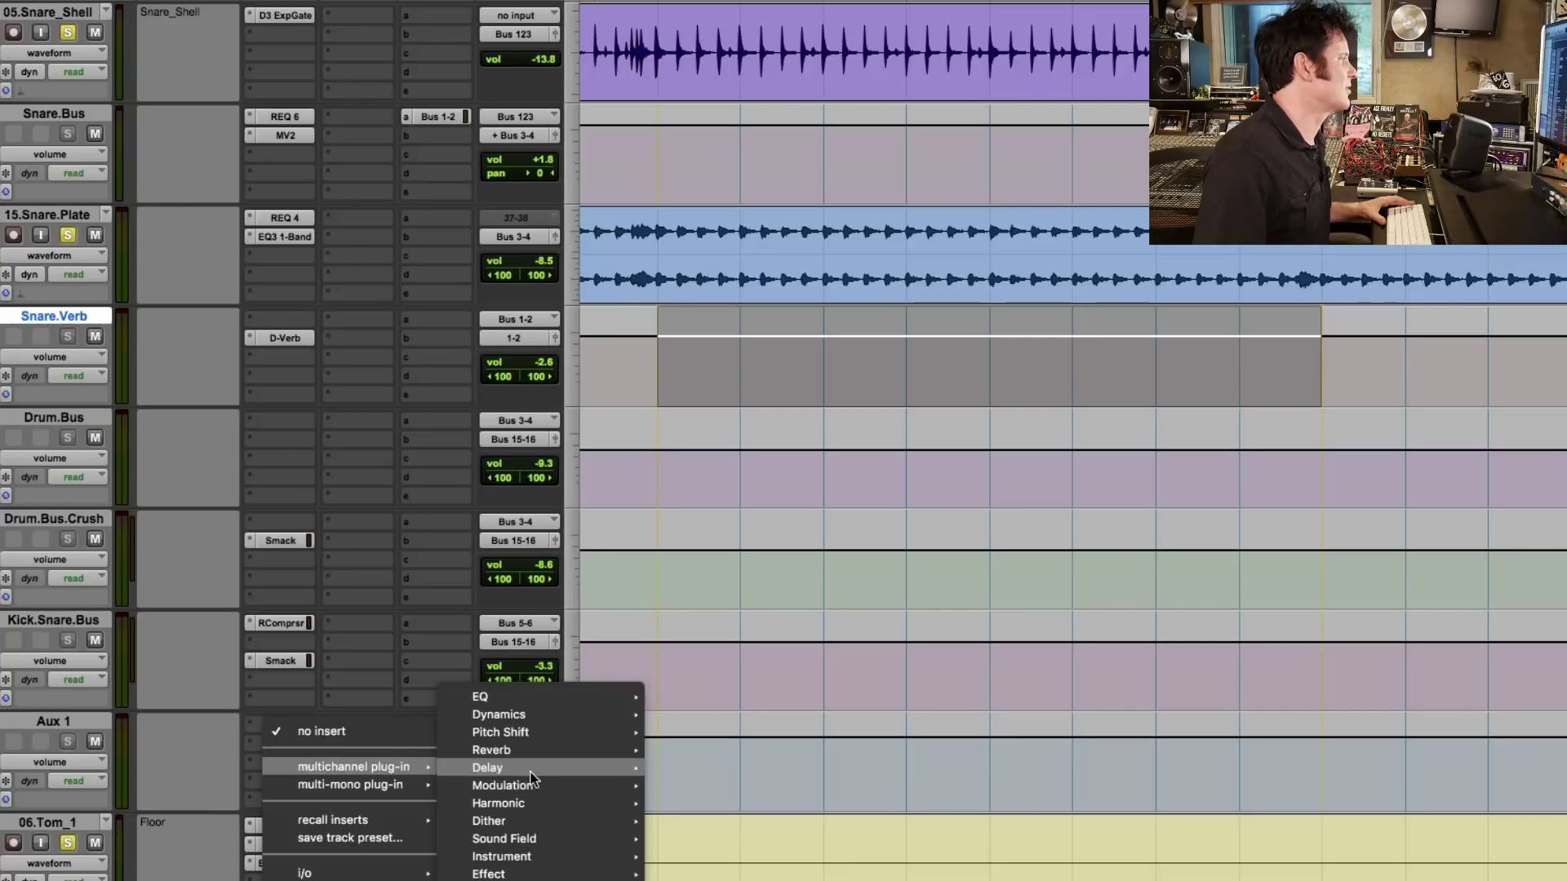
{"action": "mouse_move", "coordinate": [527, 718]}
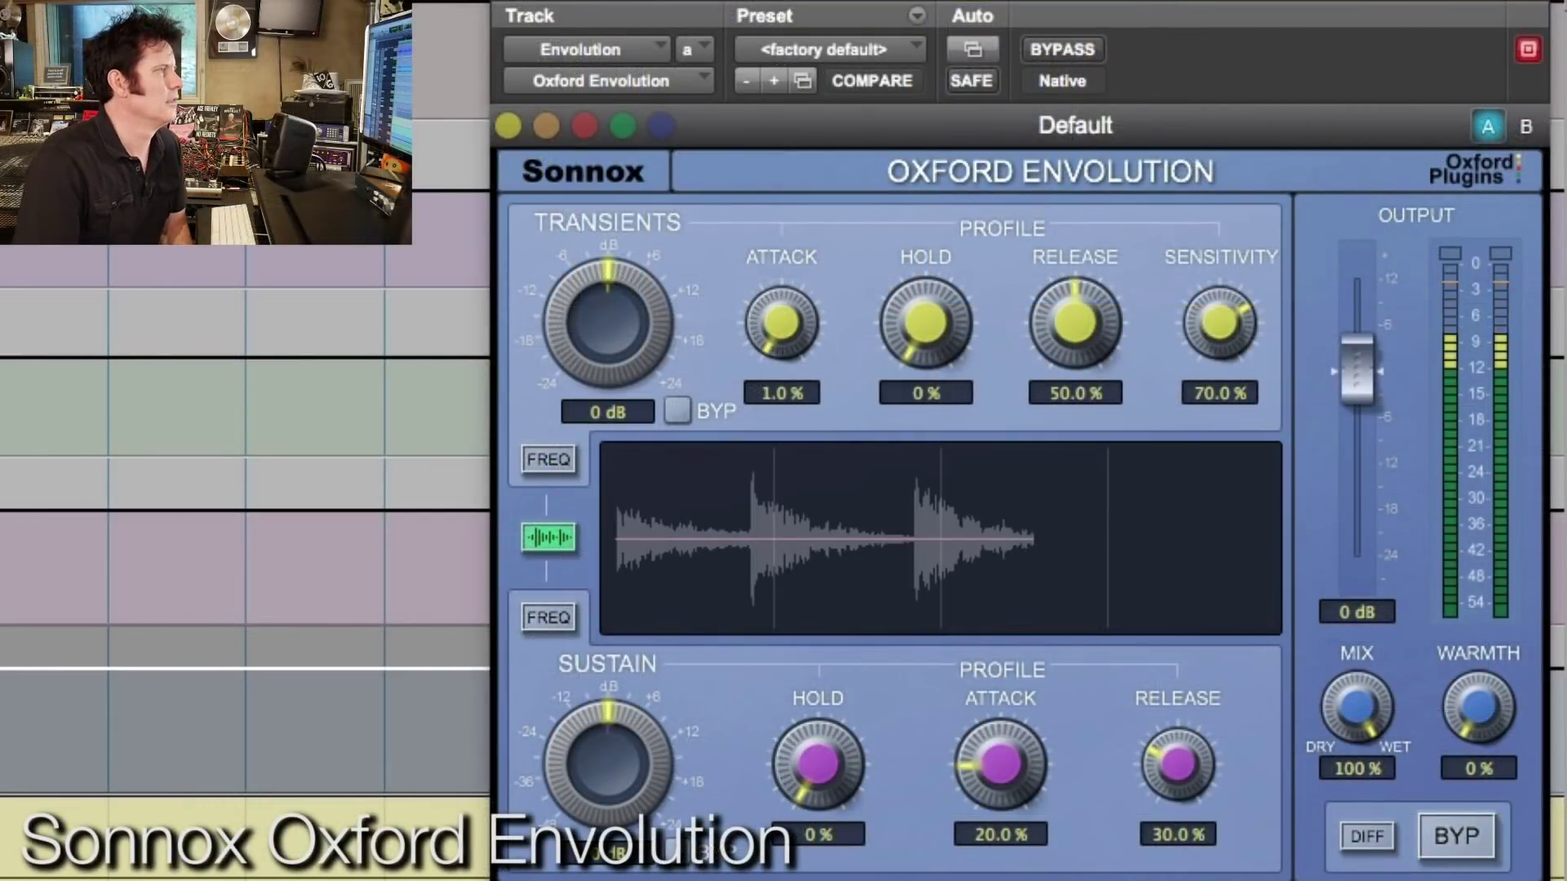
Try a transients gain of about -11.2 dB on the drum bus and reset it to 0 dB.
{"action": "mouse_move", "coordinate": [648, 308]}
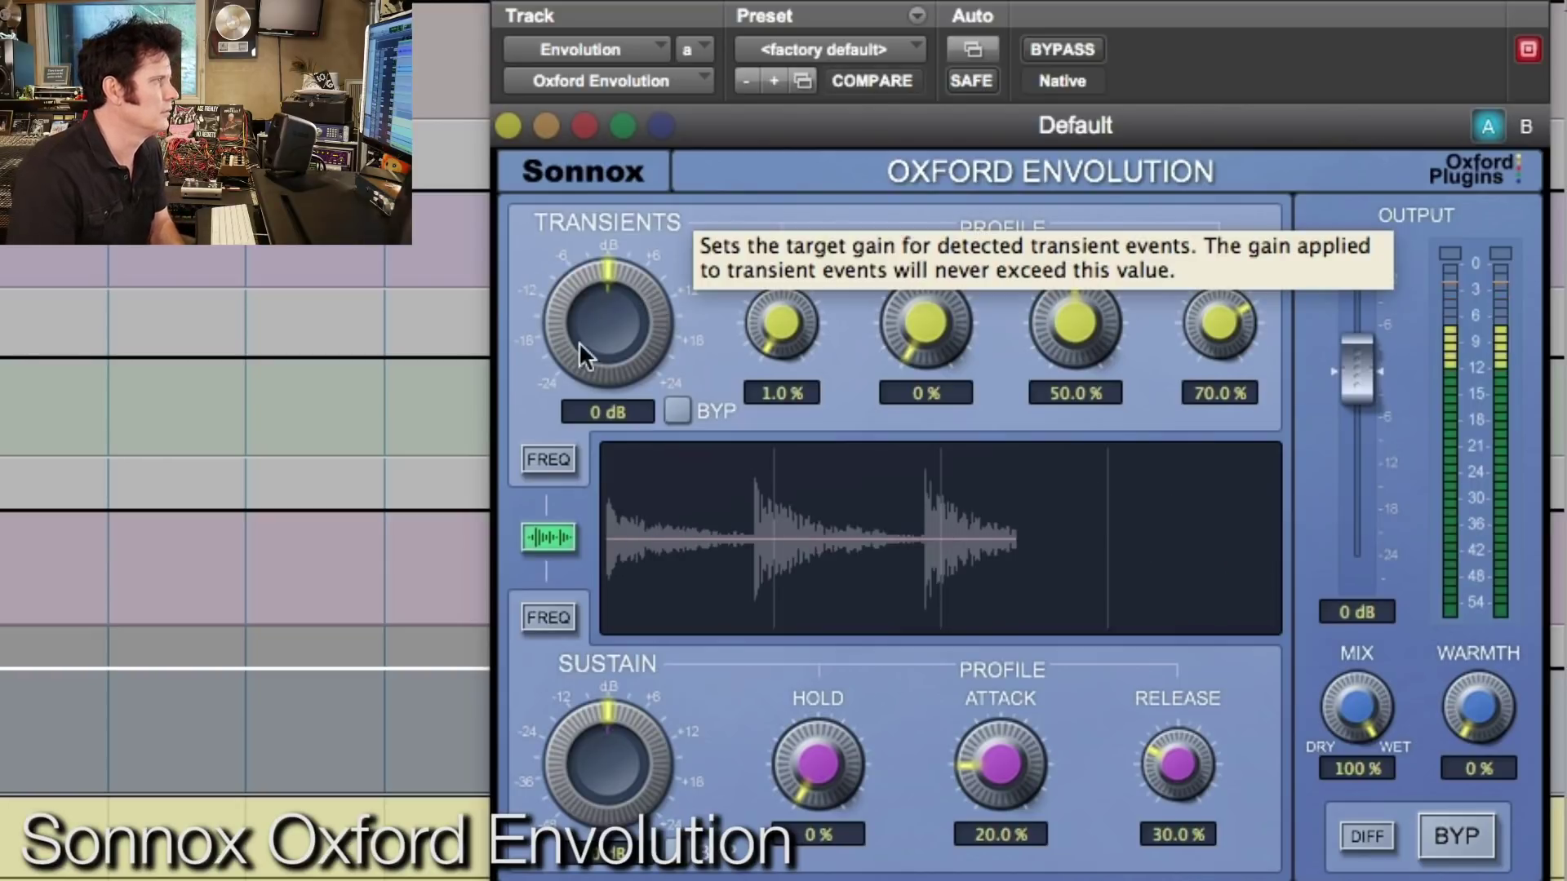
{"action": "left_click_drag", "start_coordinate": [588, 298], "coordinate": [557, 346]}
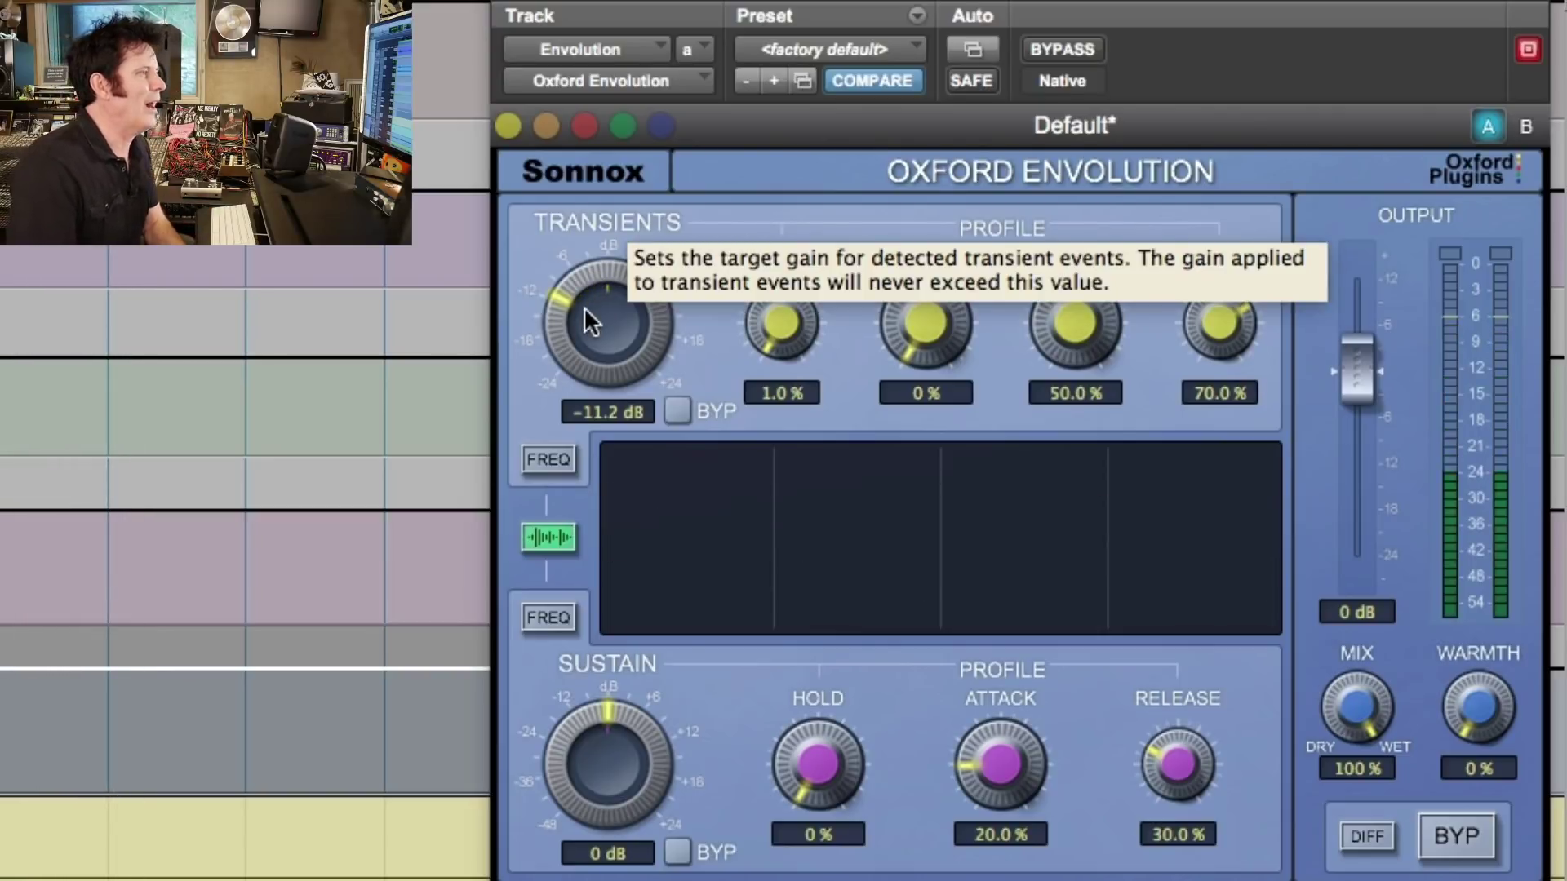
{"action": "left_click", "coordinate": [610, 402], "text": "alt"}
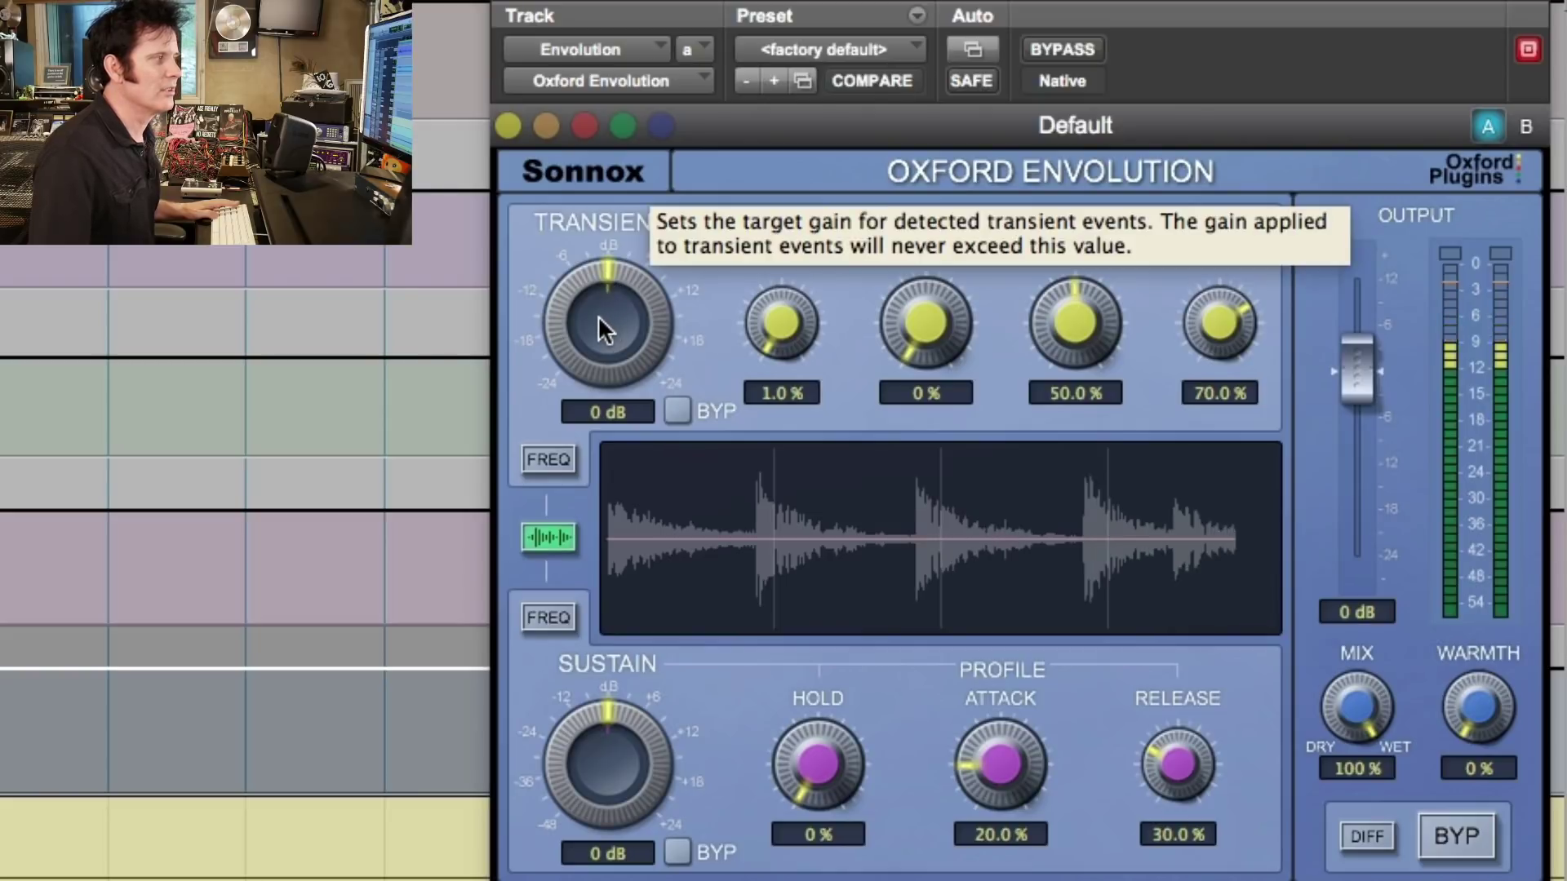
Raise the transients gain, settle it at +3.2 dB, and compare the drums with the plug-in bypassed and active.
{"action": "left_click_drag", "start_coordinate": [597, 315], "coordinate": [614, 292]}
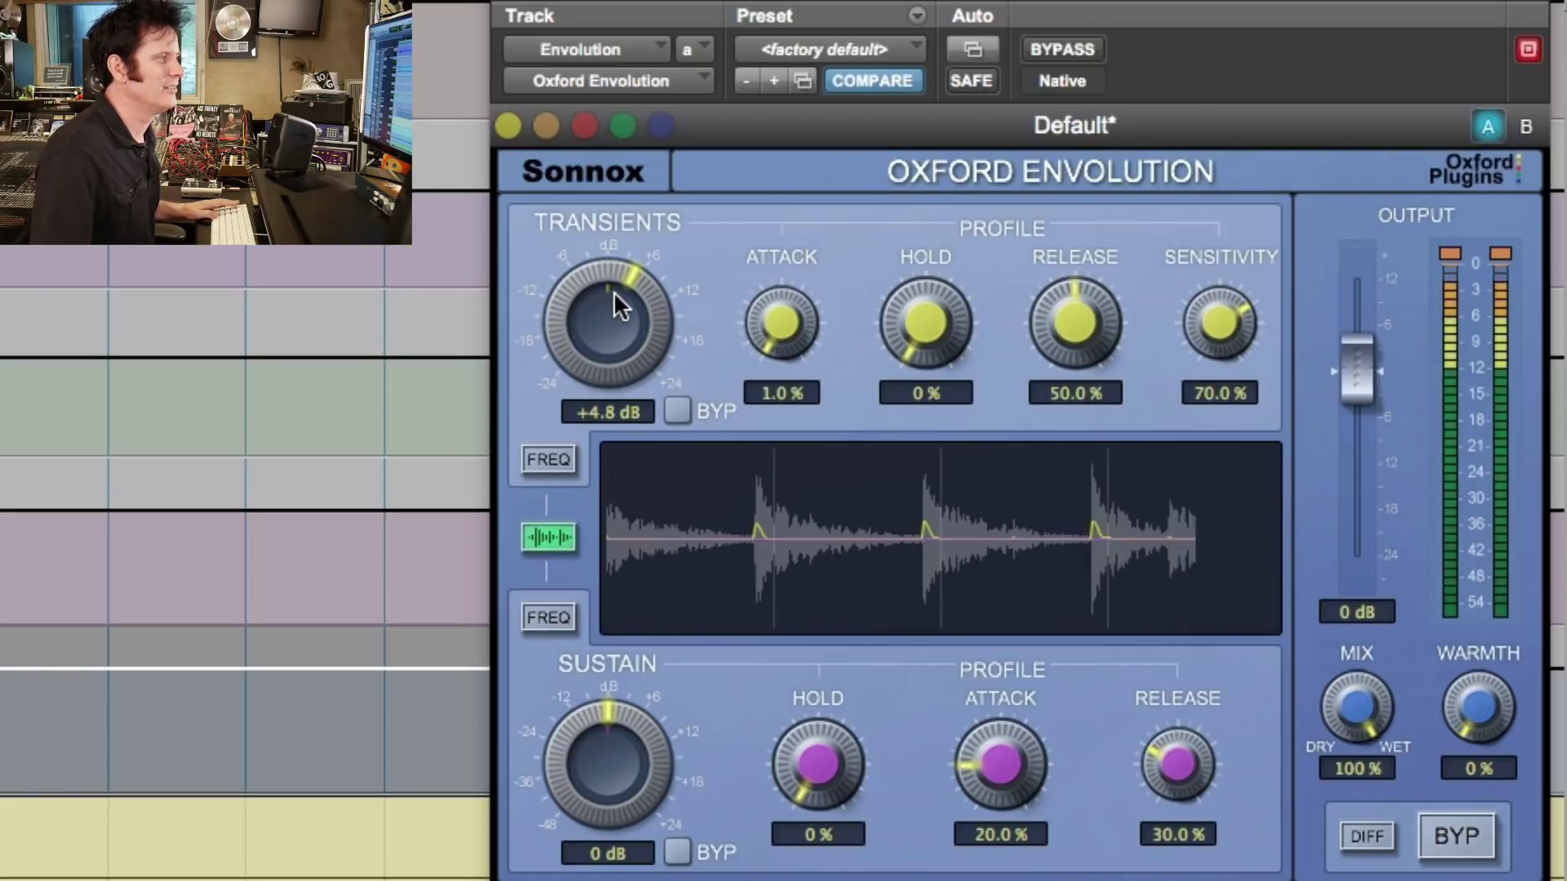
{"action": "left_click_drag", "start_coordinate": [613, 292], "coordinate": [612, 294]}
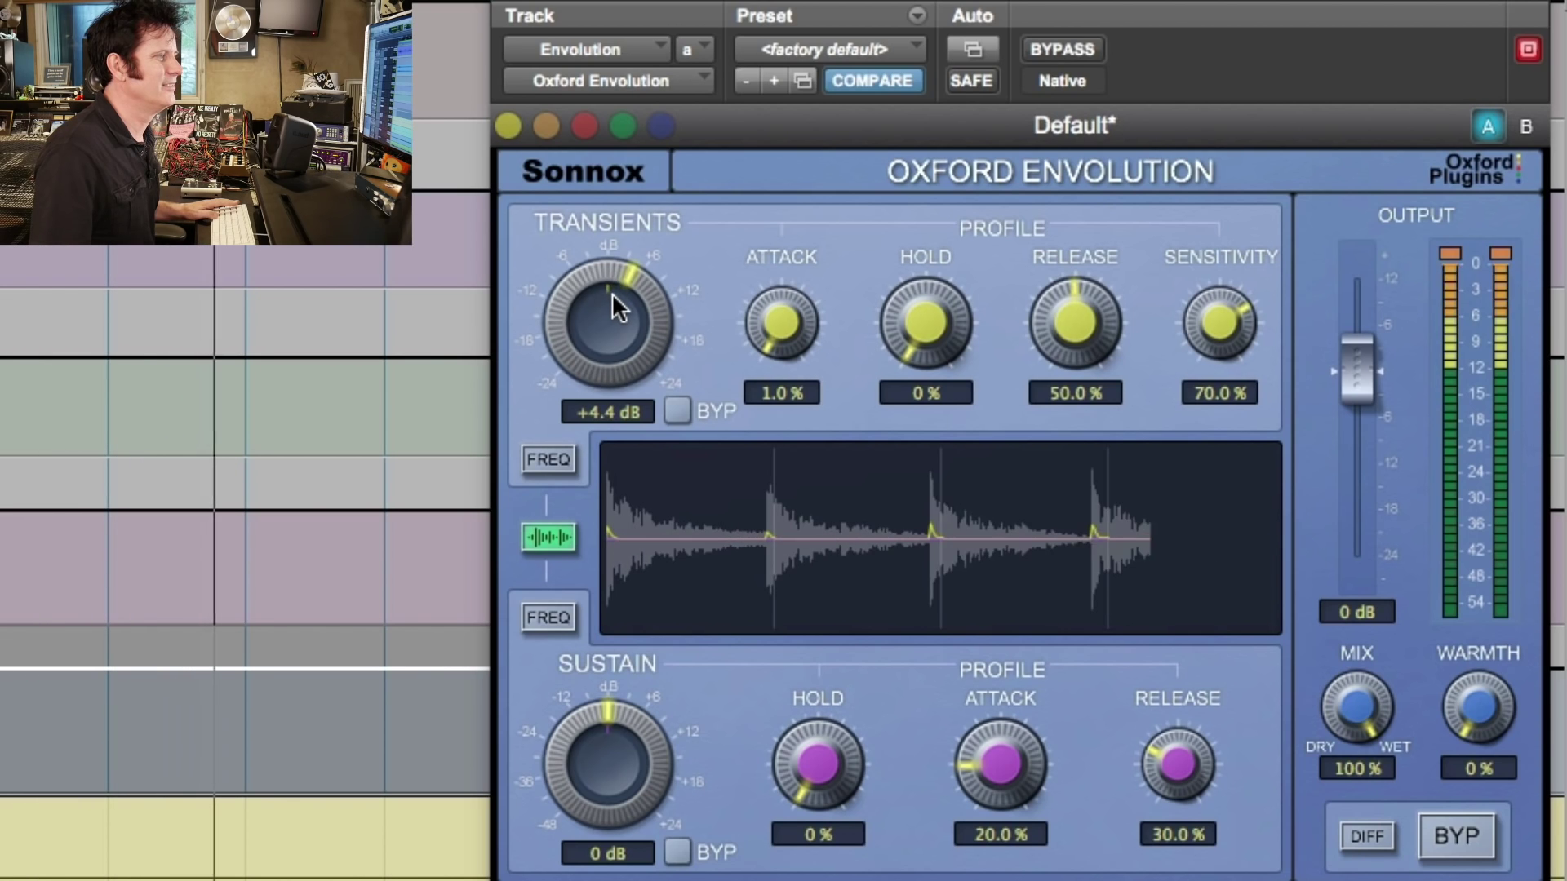
{"action": "left_click_drag", "start_coordinate": [617, 308], "coordinate": [611, 302]}
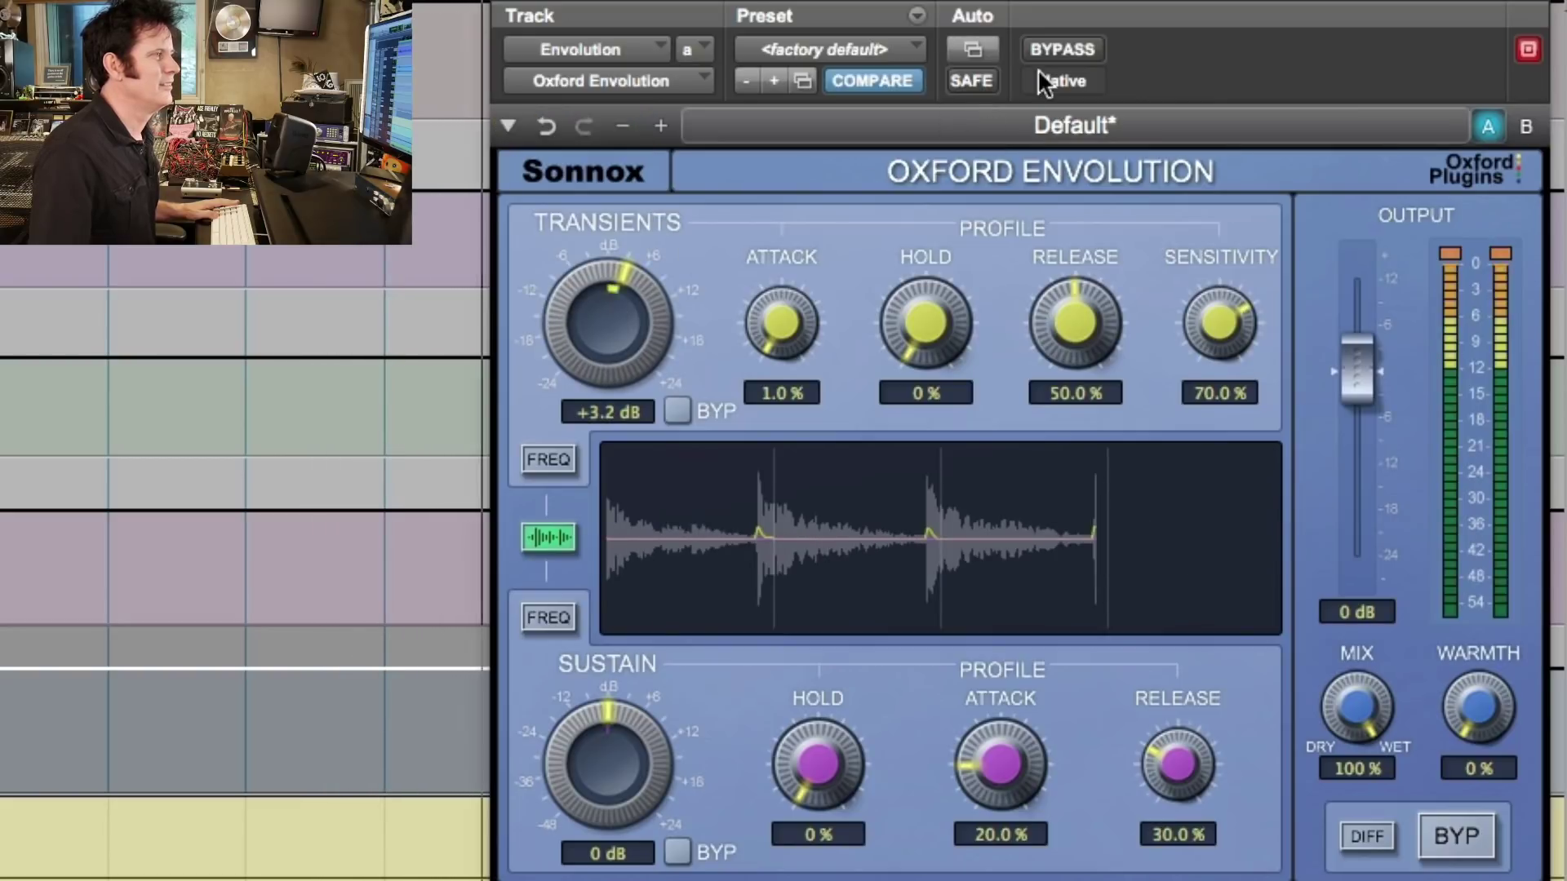
{"action": "left_click", "coordinate": [1085, 43]}
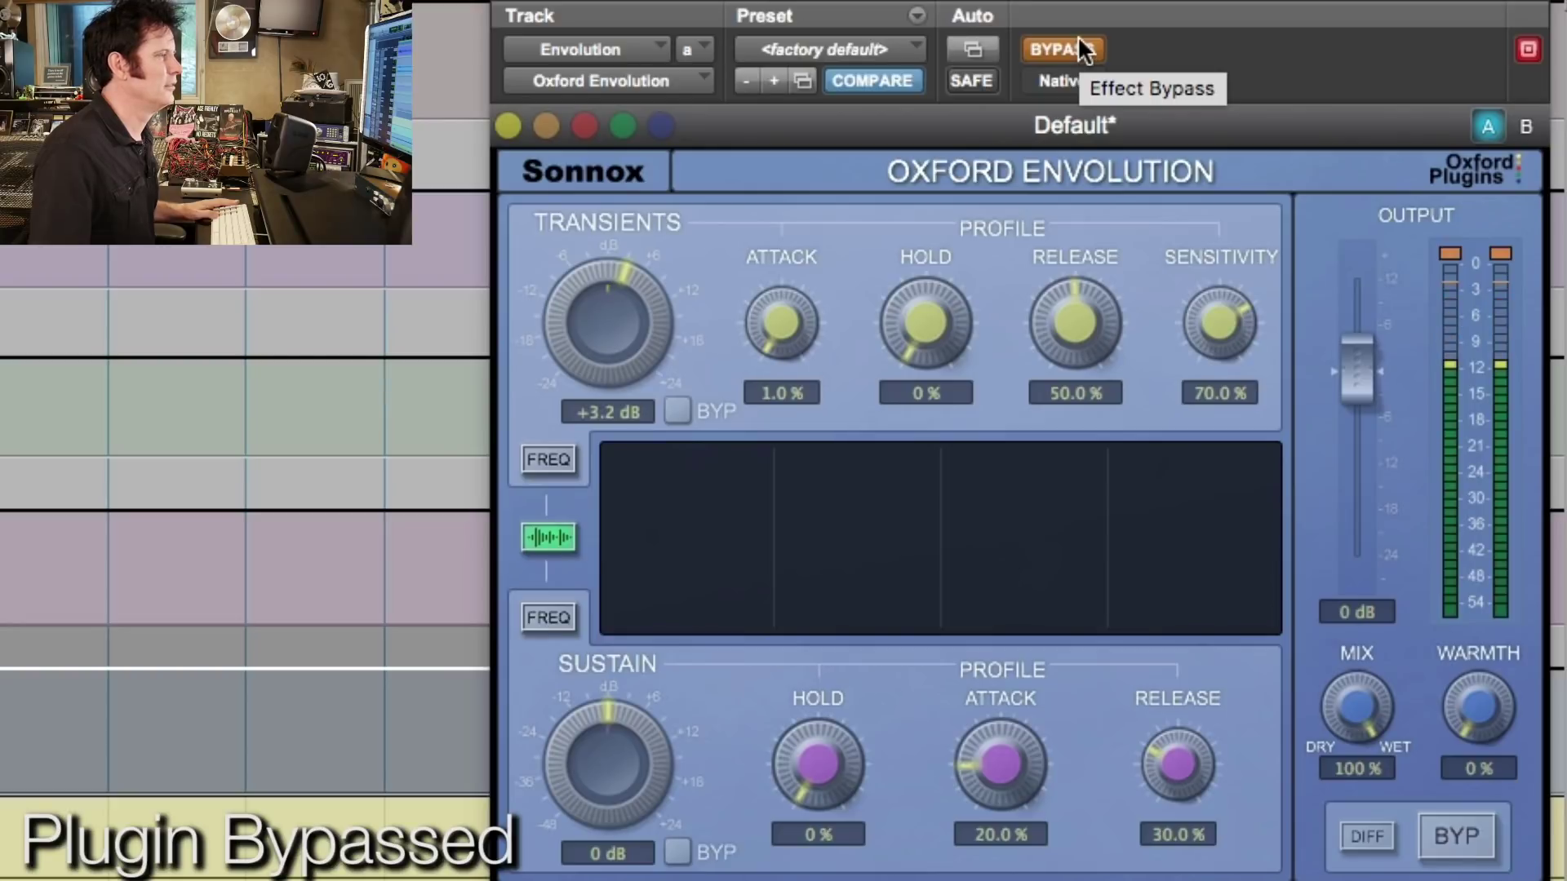
{"action": "left_click", "coordinate": [1085, 53]}
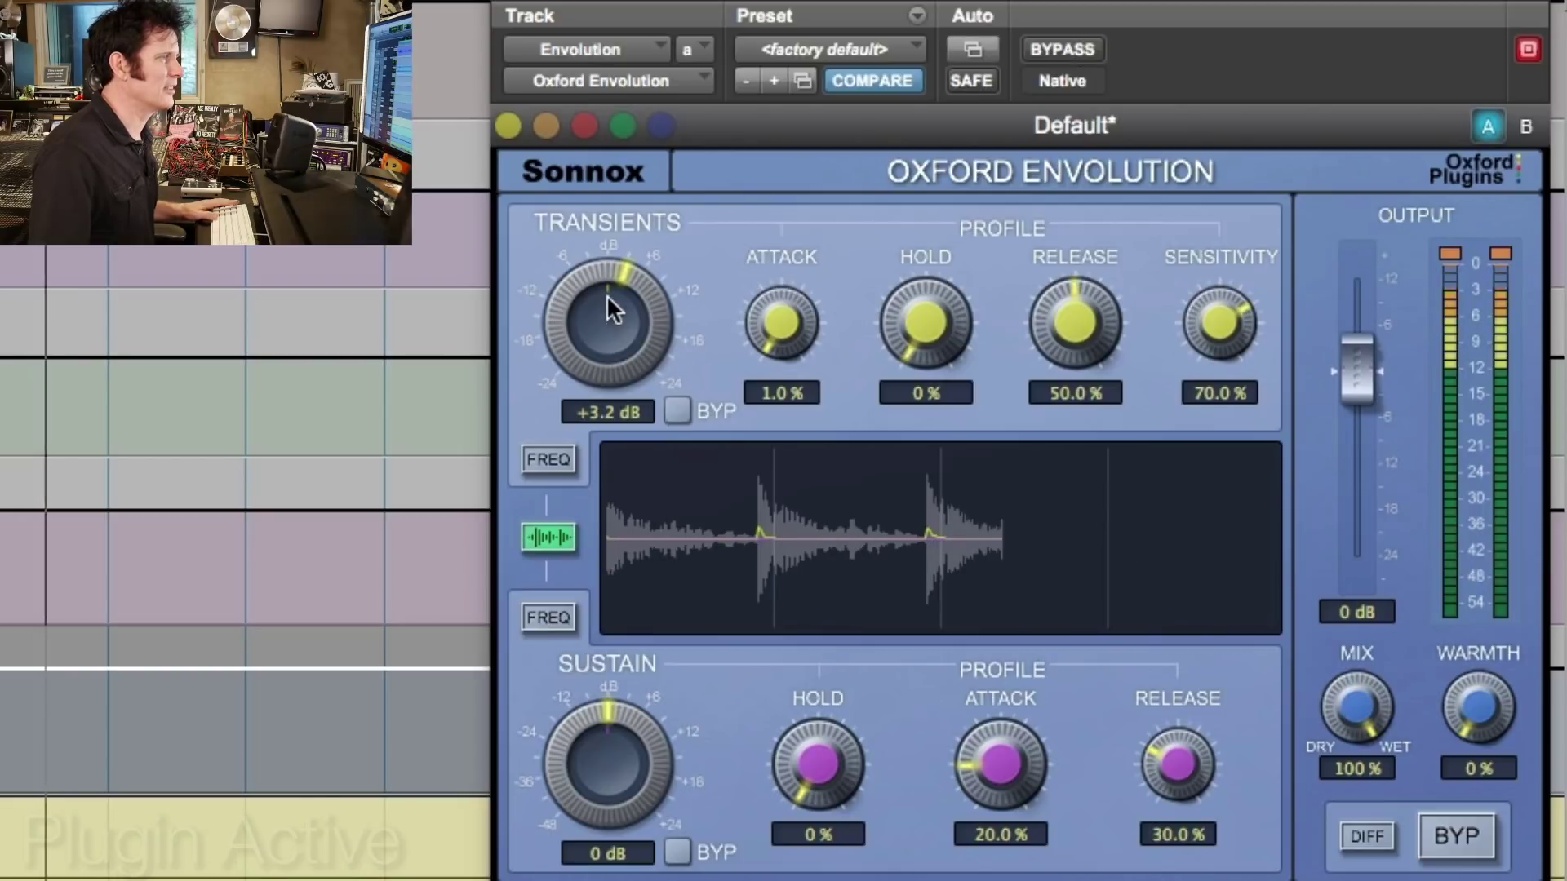
Set the transients gain to +15.6 dB and the transients release to 73.2%.
{"action": "left_click_drag", "start_coordinate": [614, 270], "coordinate": [660, 218]}
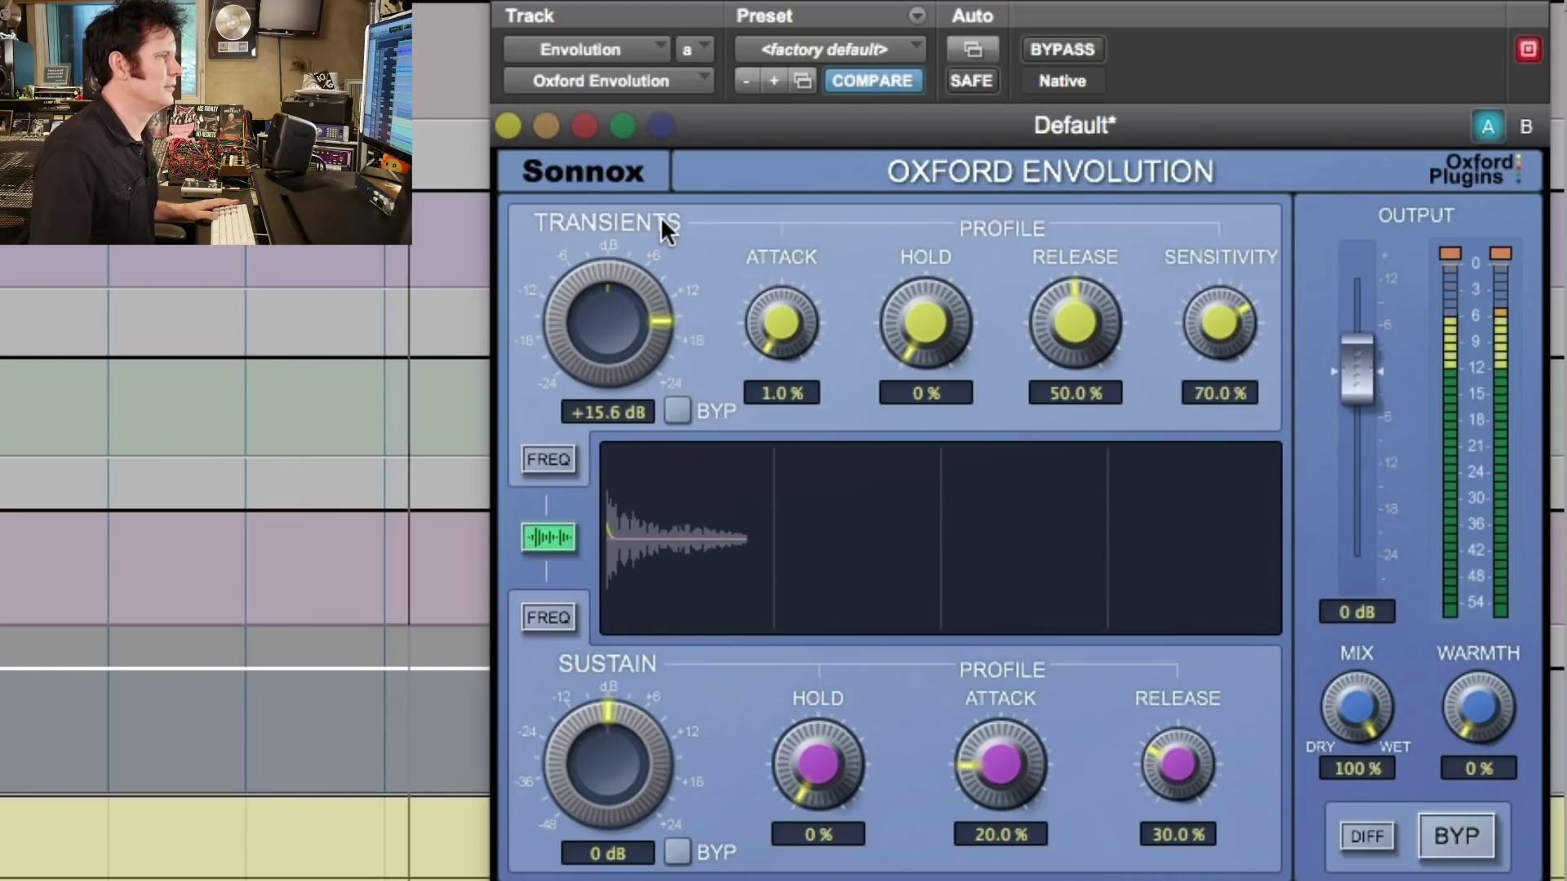
{"action": "left_click_drag", "start_coordinate": [1072, 321], "coordinate": [1025, 341]}
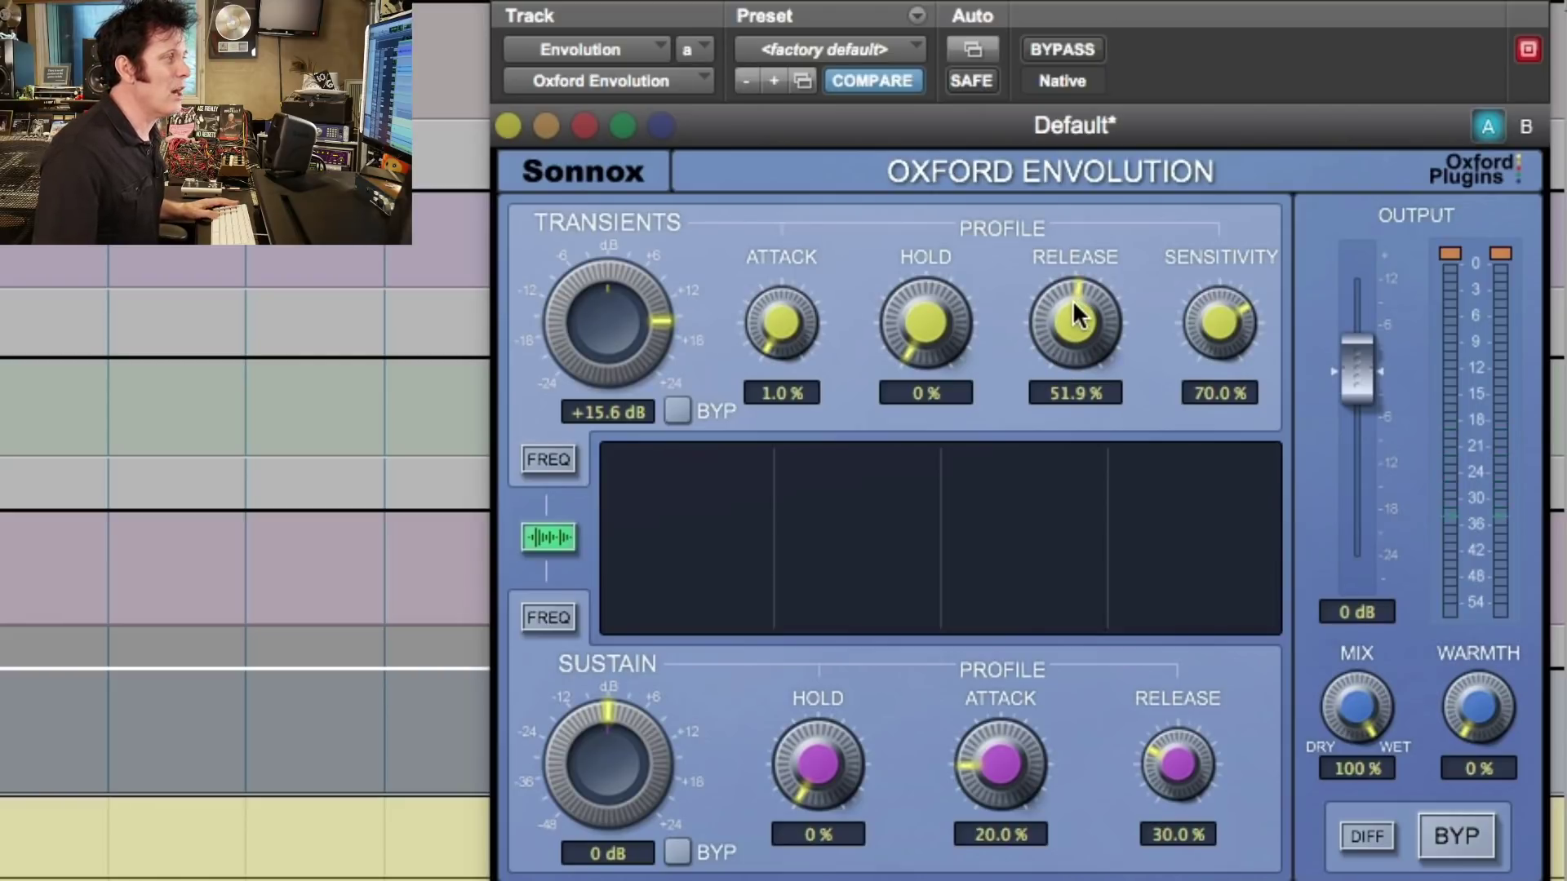
{"action": "left_click_drag", "start_coordinate": [1064, 322], "coordinate": [1101, 271]}
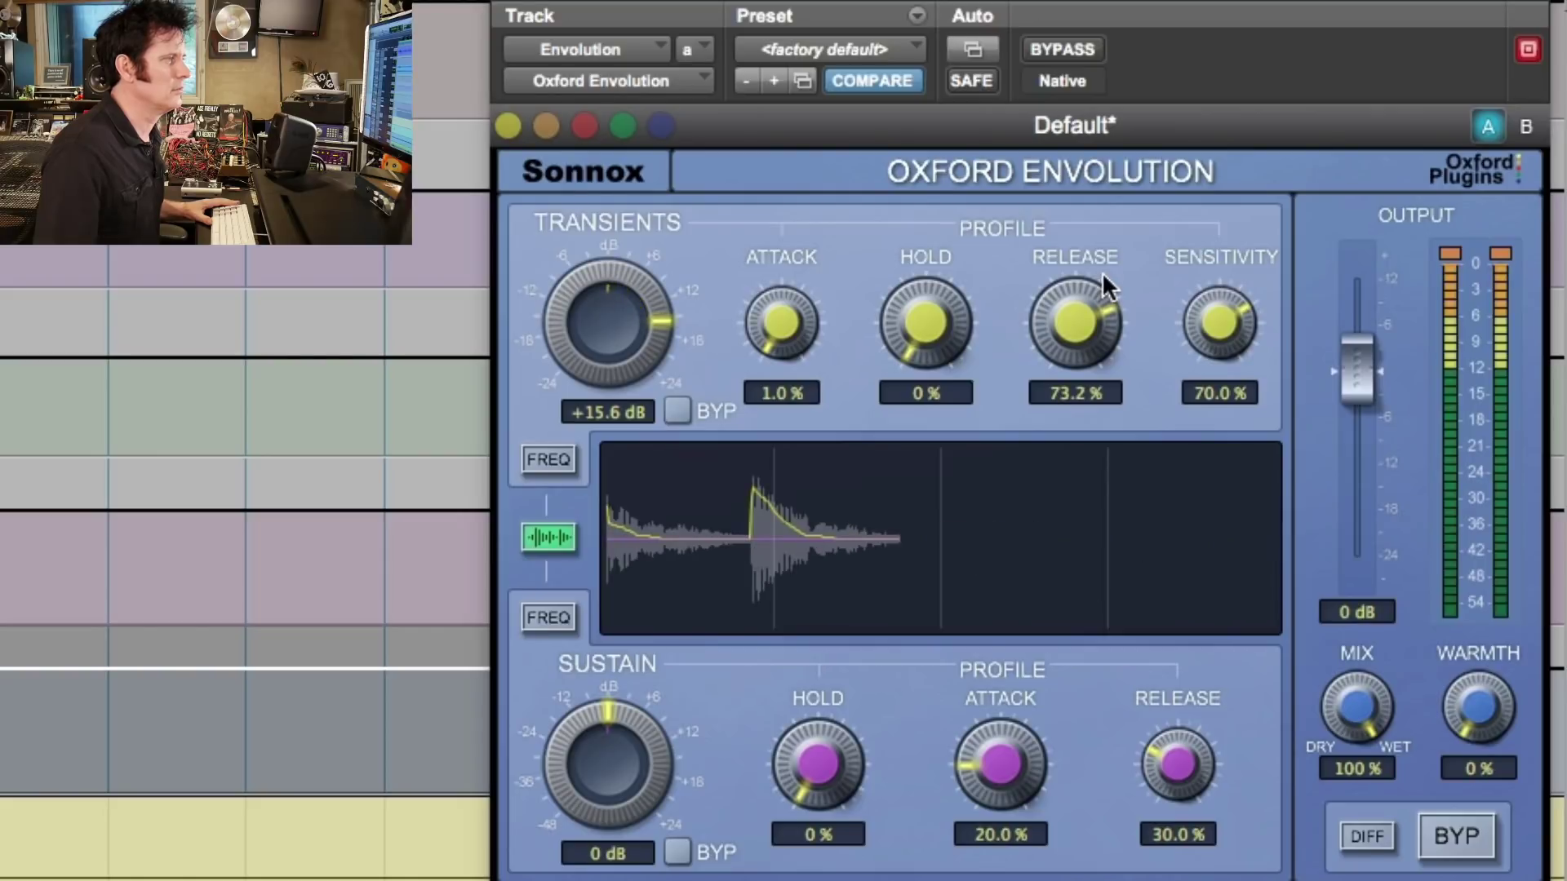
Try transients attack at 46.2% and 24.4% and hold at 19.7%, returning attack to 1.0% and hold to 0%.
{"action": "left_click_drag", "start_coordinate": [791, 326], "coordinate": [827, 186]}
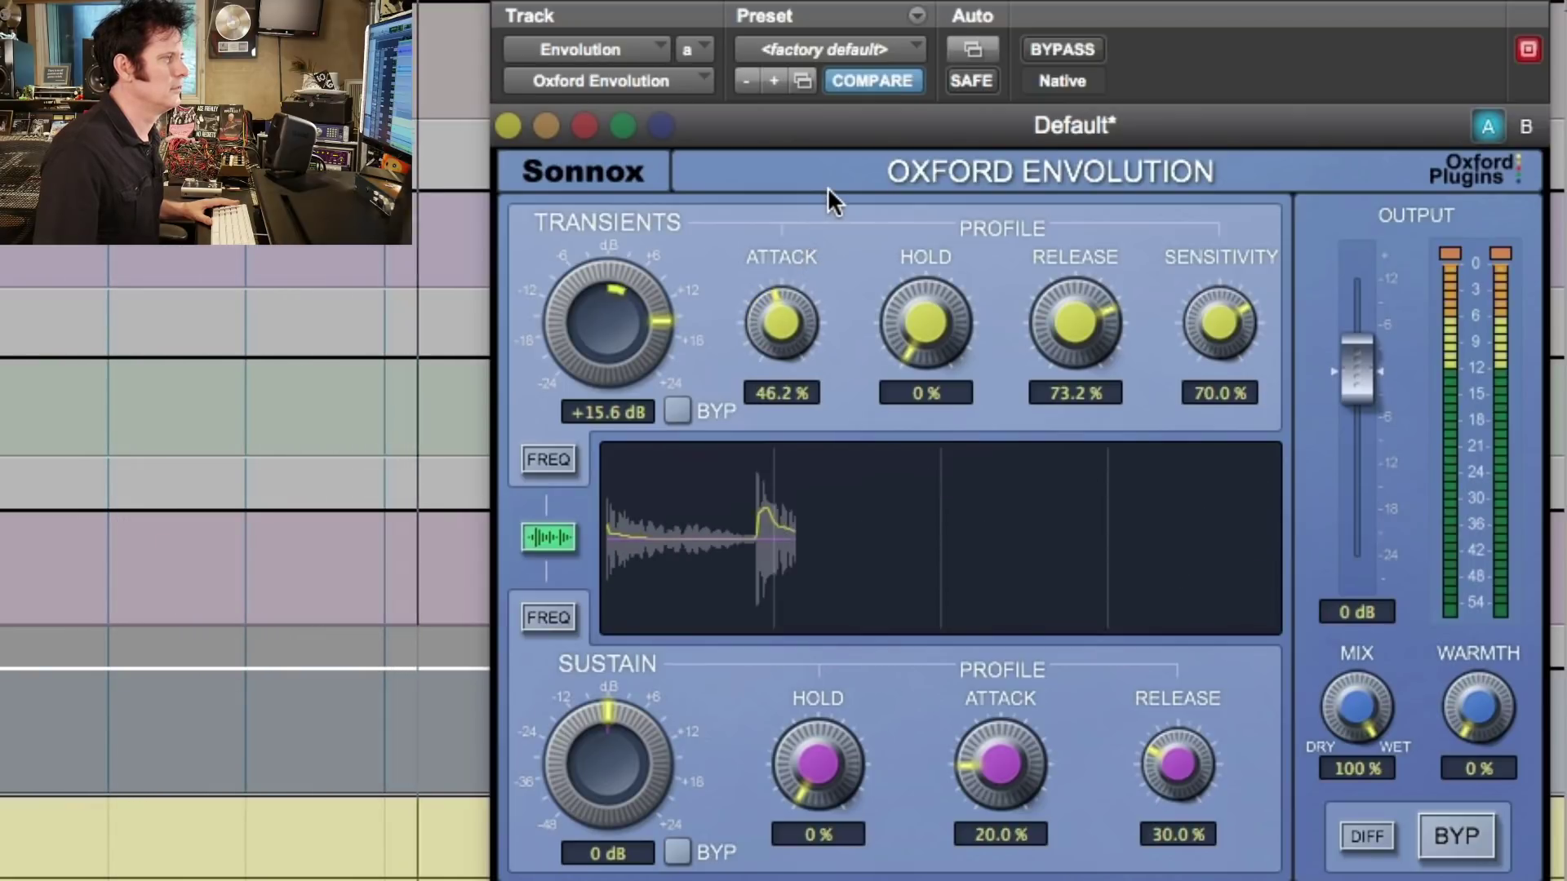
{"action": "left_click_drag", "start_coordinate": [827, 188], "coordinate": [766, 404]}
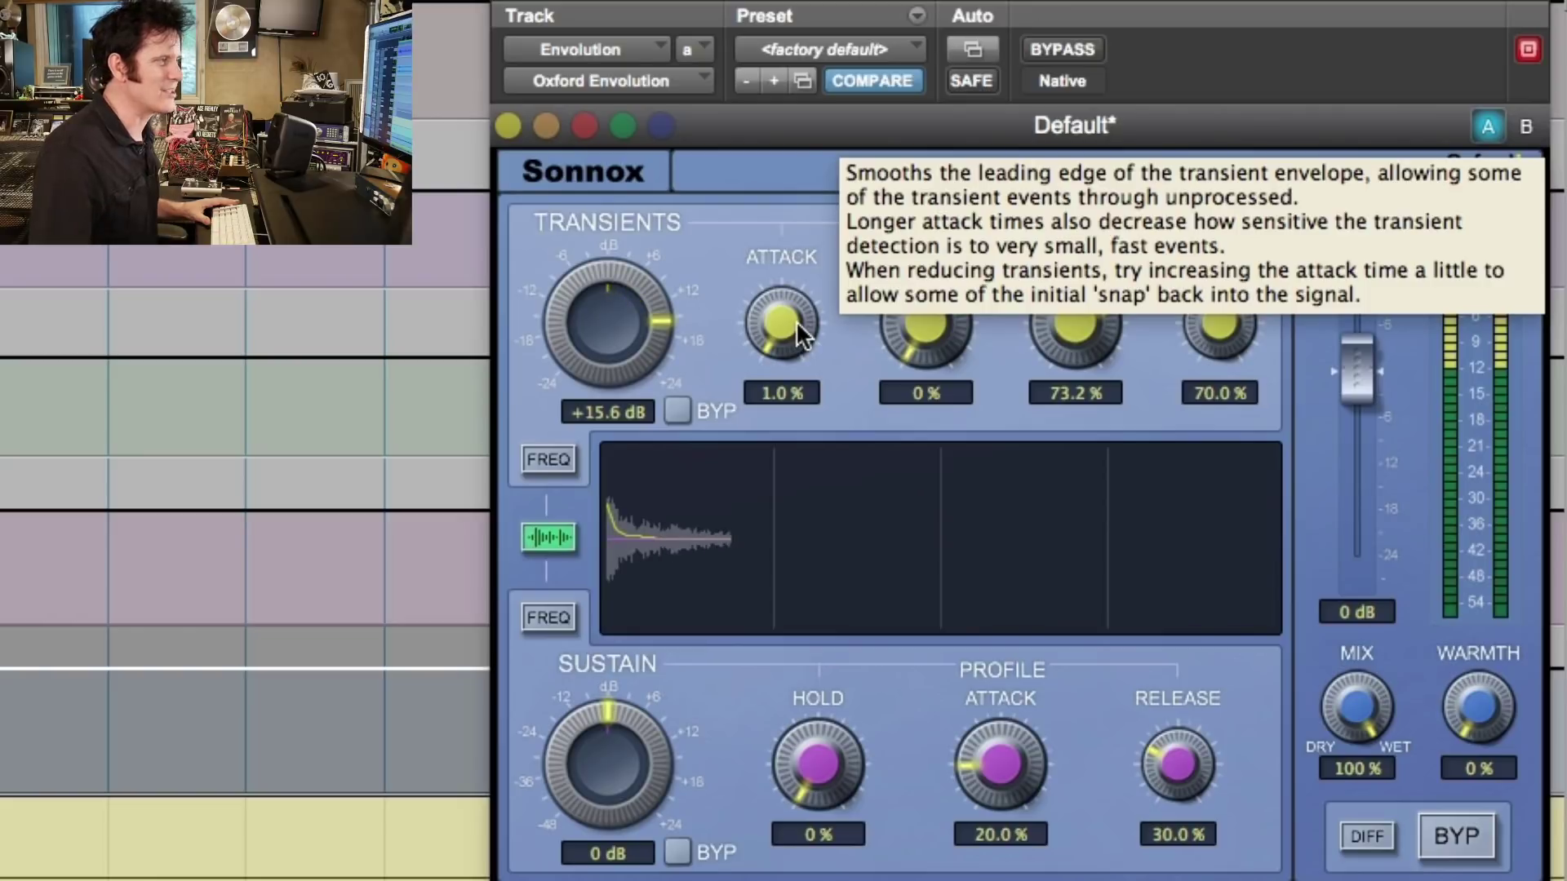
{"action": "left_click_drag", "start_coordinate": [788, 317], "coordinate": [798, 248]}
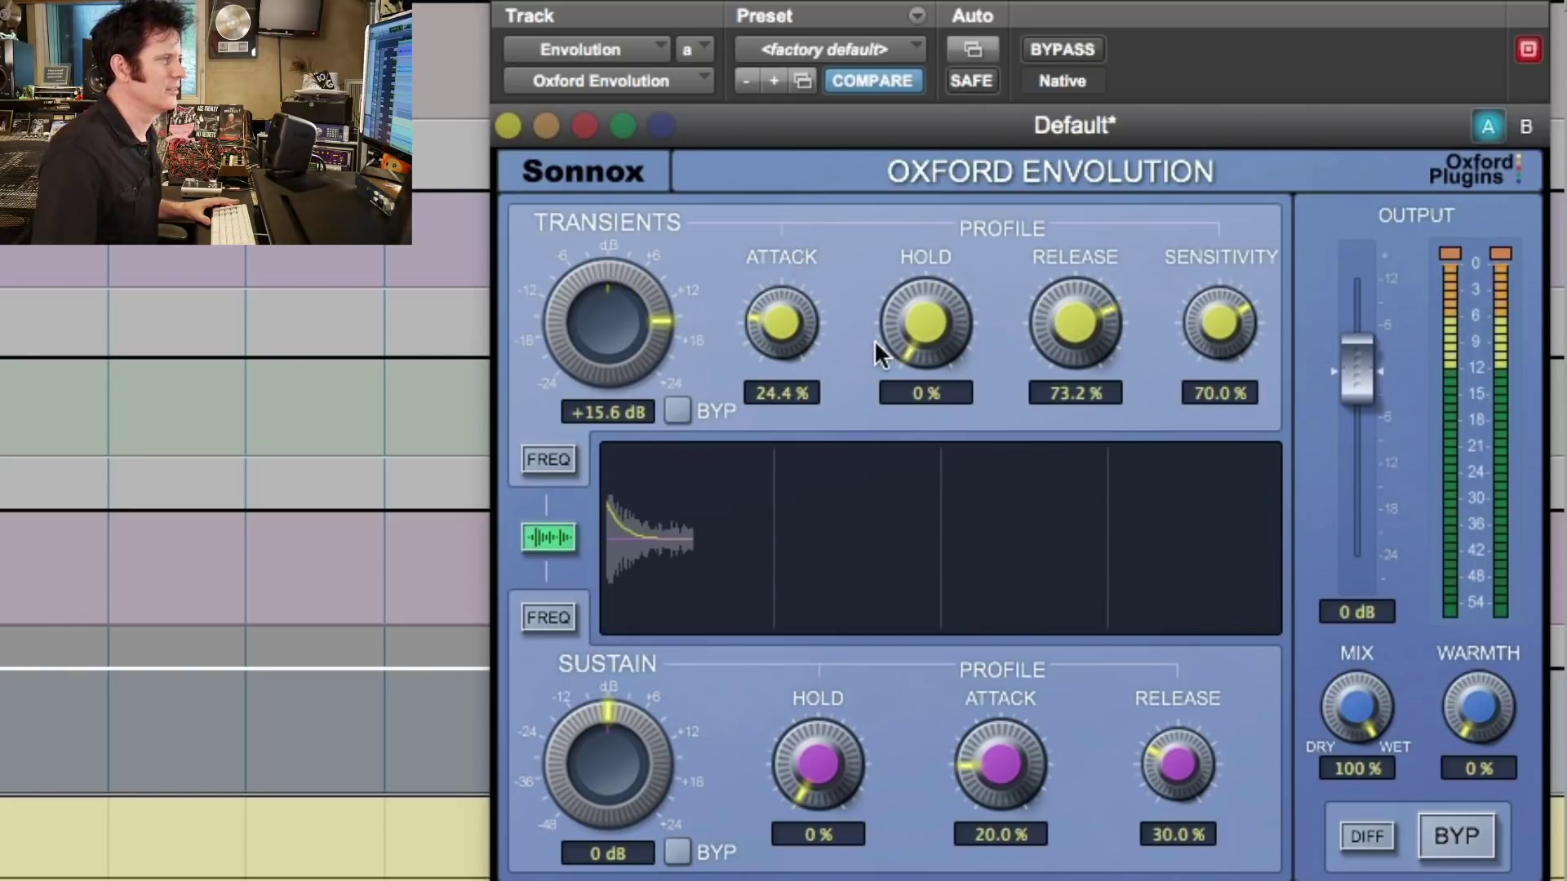
{"action": "left_click_drag", "start_coordinate": [878, 335], "coordinate": [907, 253]}
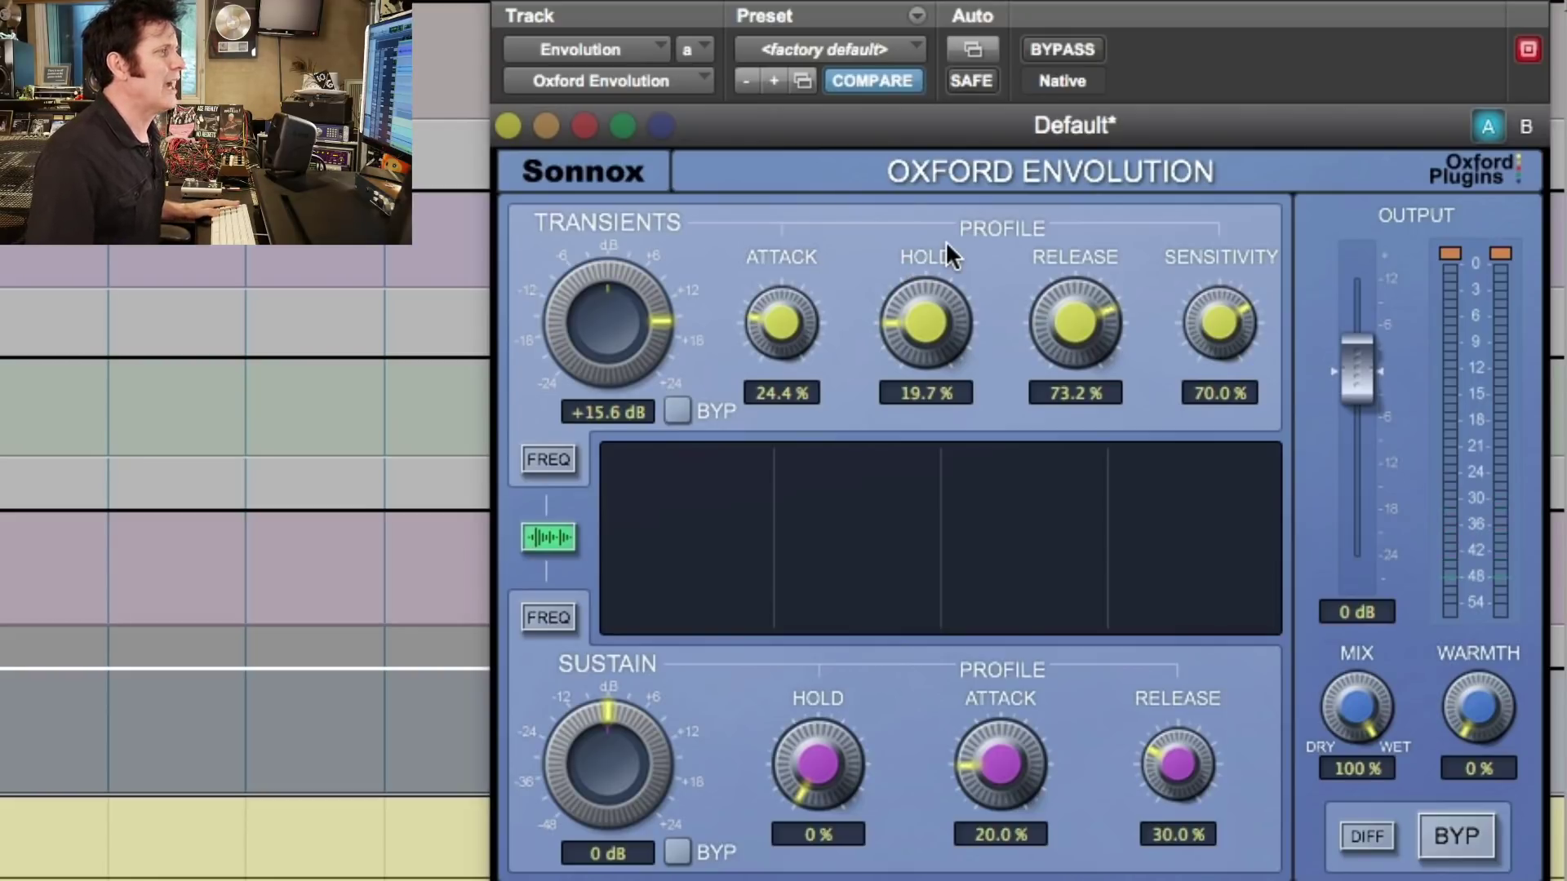
{"action": "left_click_drag", "start_coordinate": [930, 326], "coordinate": [923, 422]}
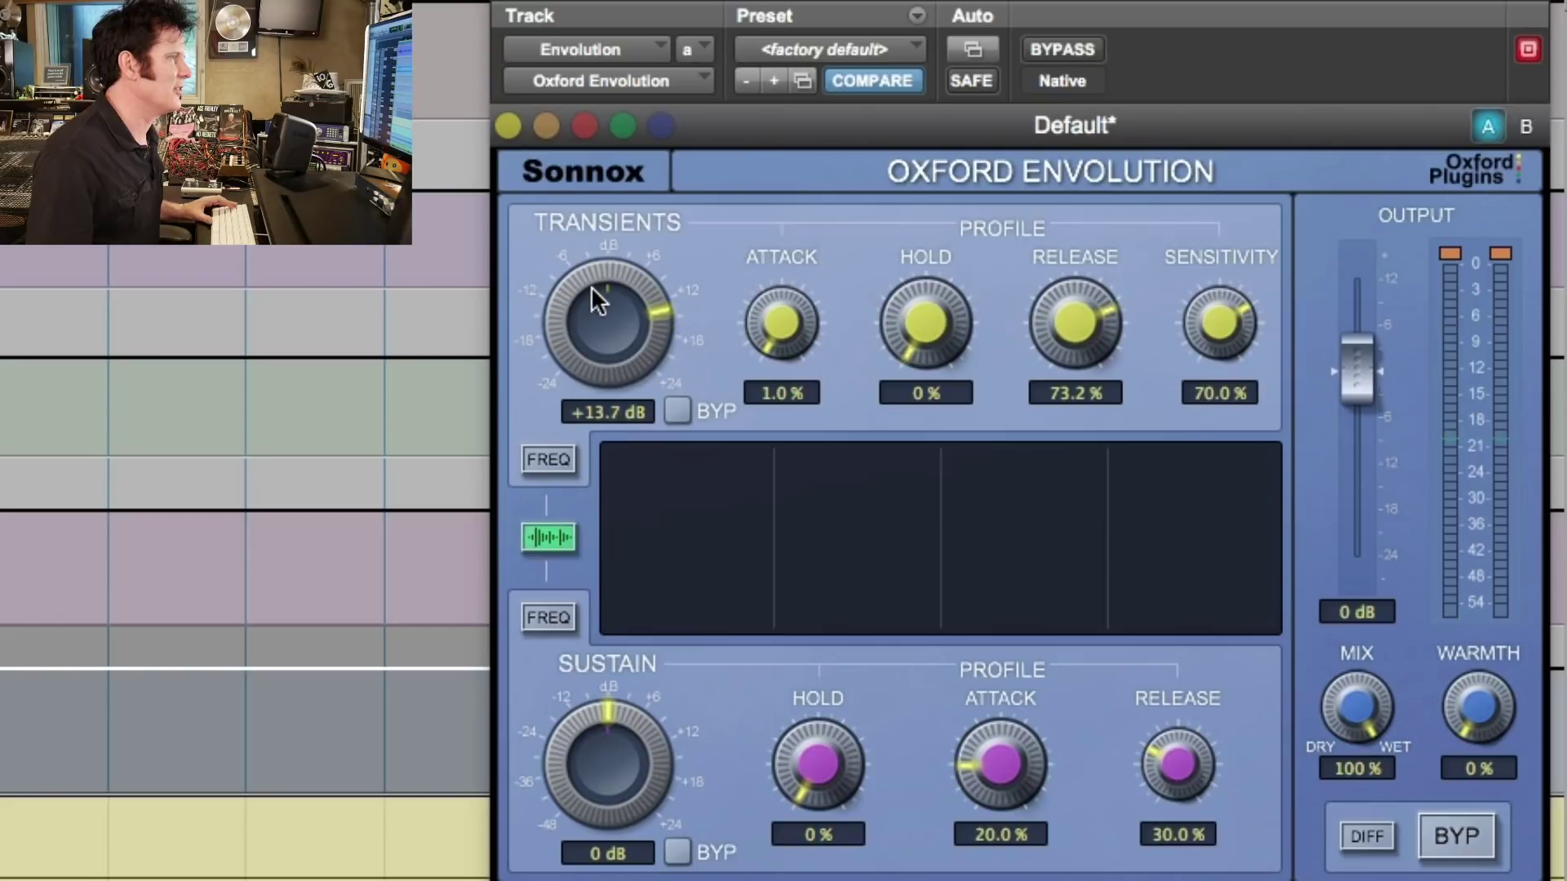
Set the transients gain to +7.7 dB during playback and compare the drums with the plug-in bypassed and active.
{"action": "key", "text": "space"}
{"action": "left_click_drag", "start_coordinate": [603, 268], "coordinate": [581, 296]}
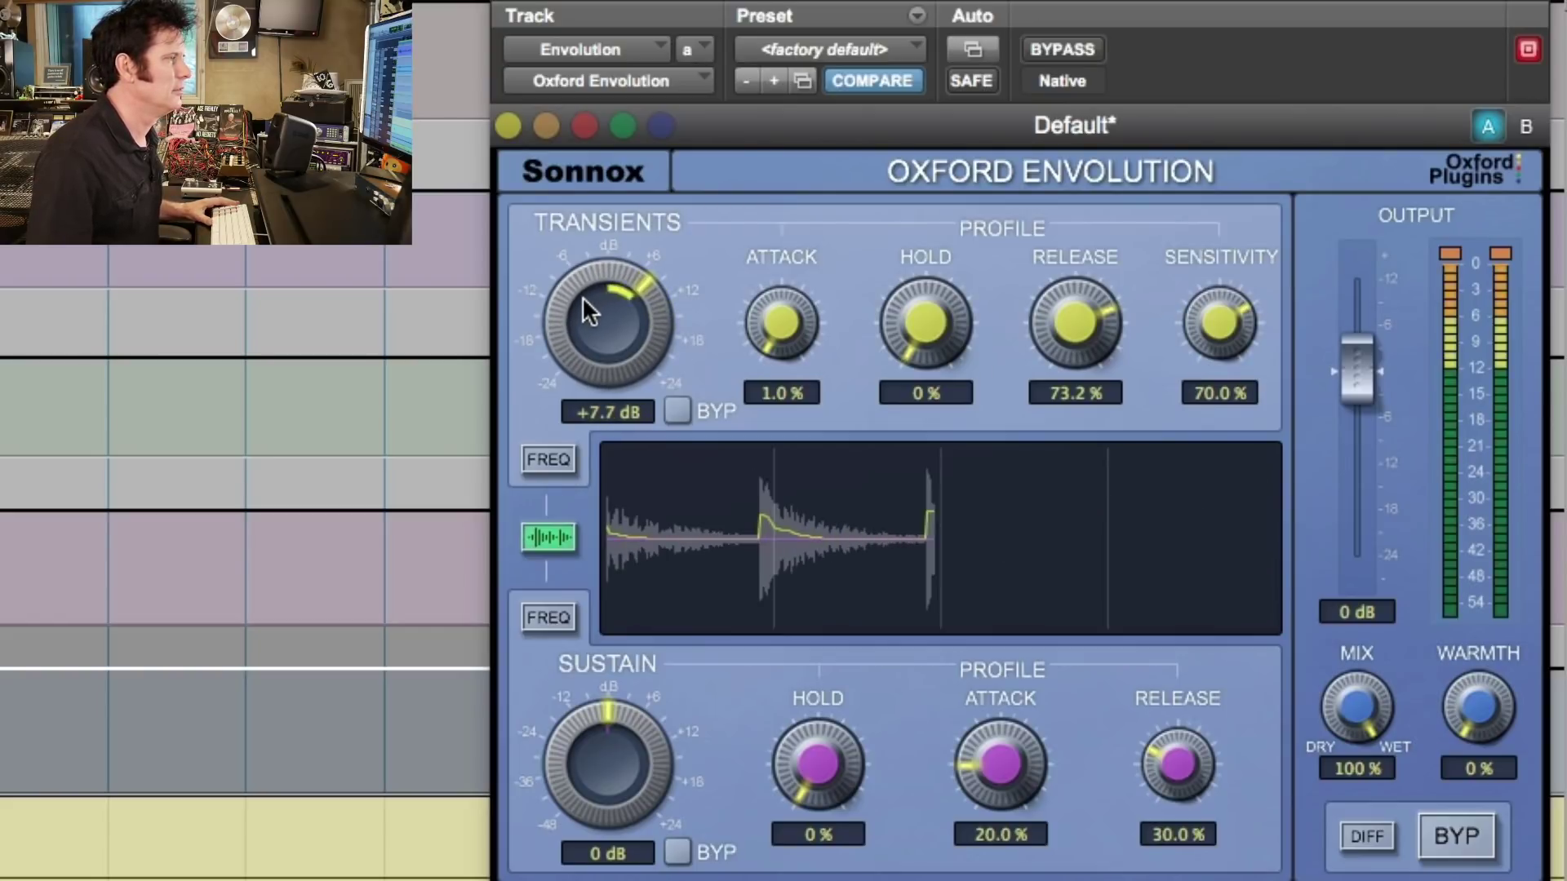
{"action": "left_click", "coordinate": [1064, 50]}
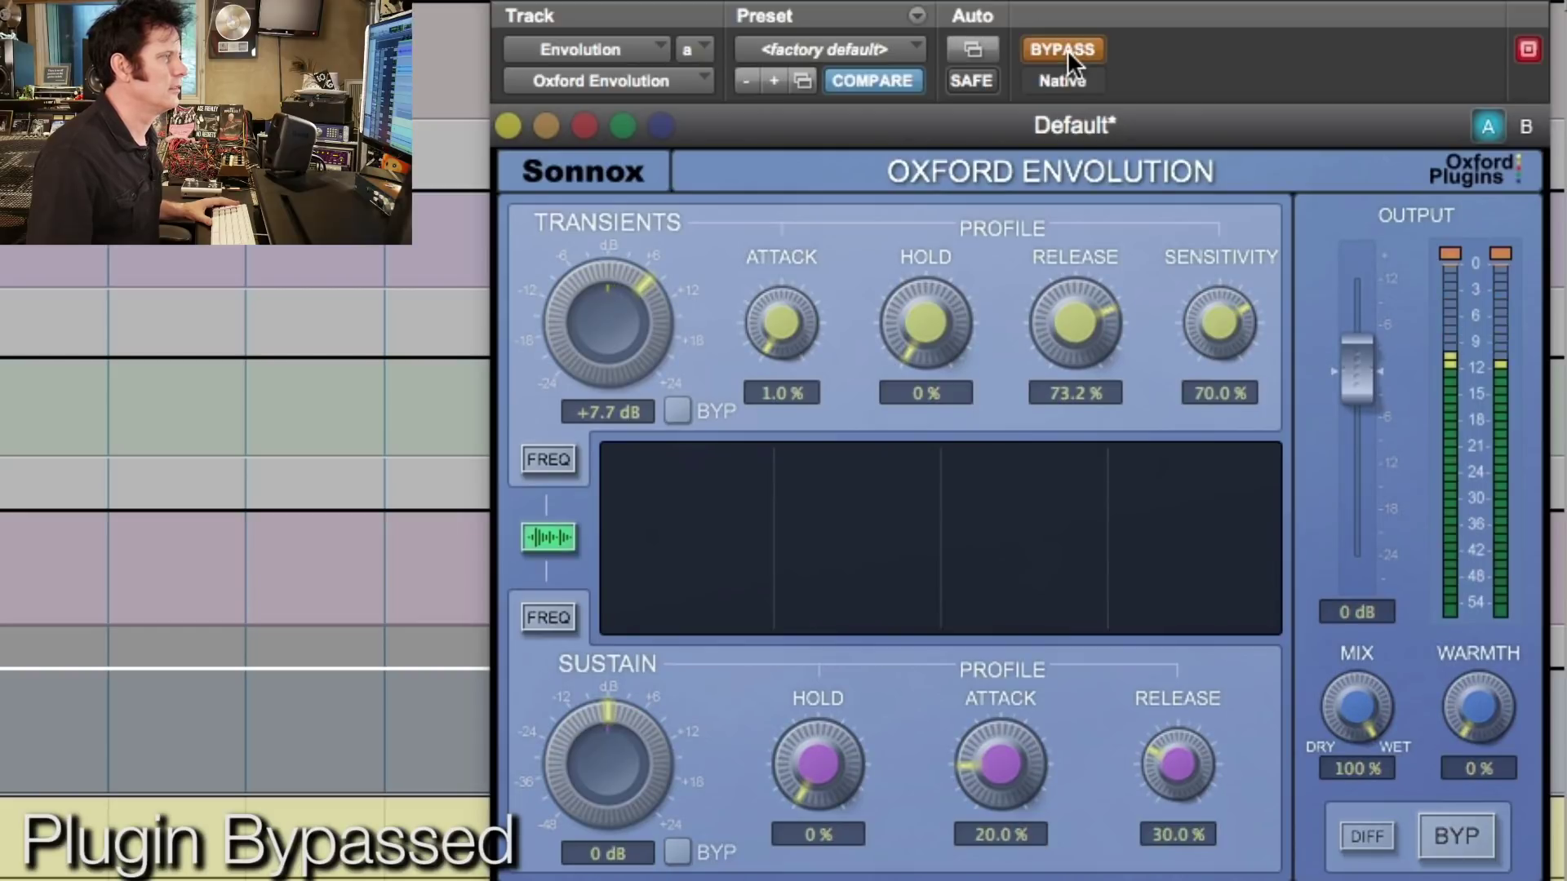
{"action": "left_click", "coordinate": [1066, 48]}
Sweep the plug-in mix down to 0% and bring it up to 35.0% while the drums play.
{"action": "left_click_drag", "start_coordinate": [1340, 696], "coordinate": [1271, 880]}
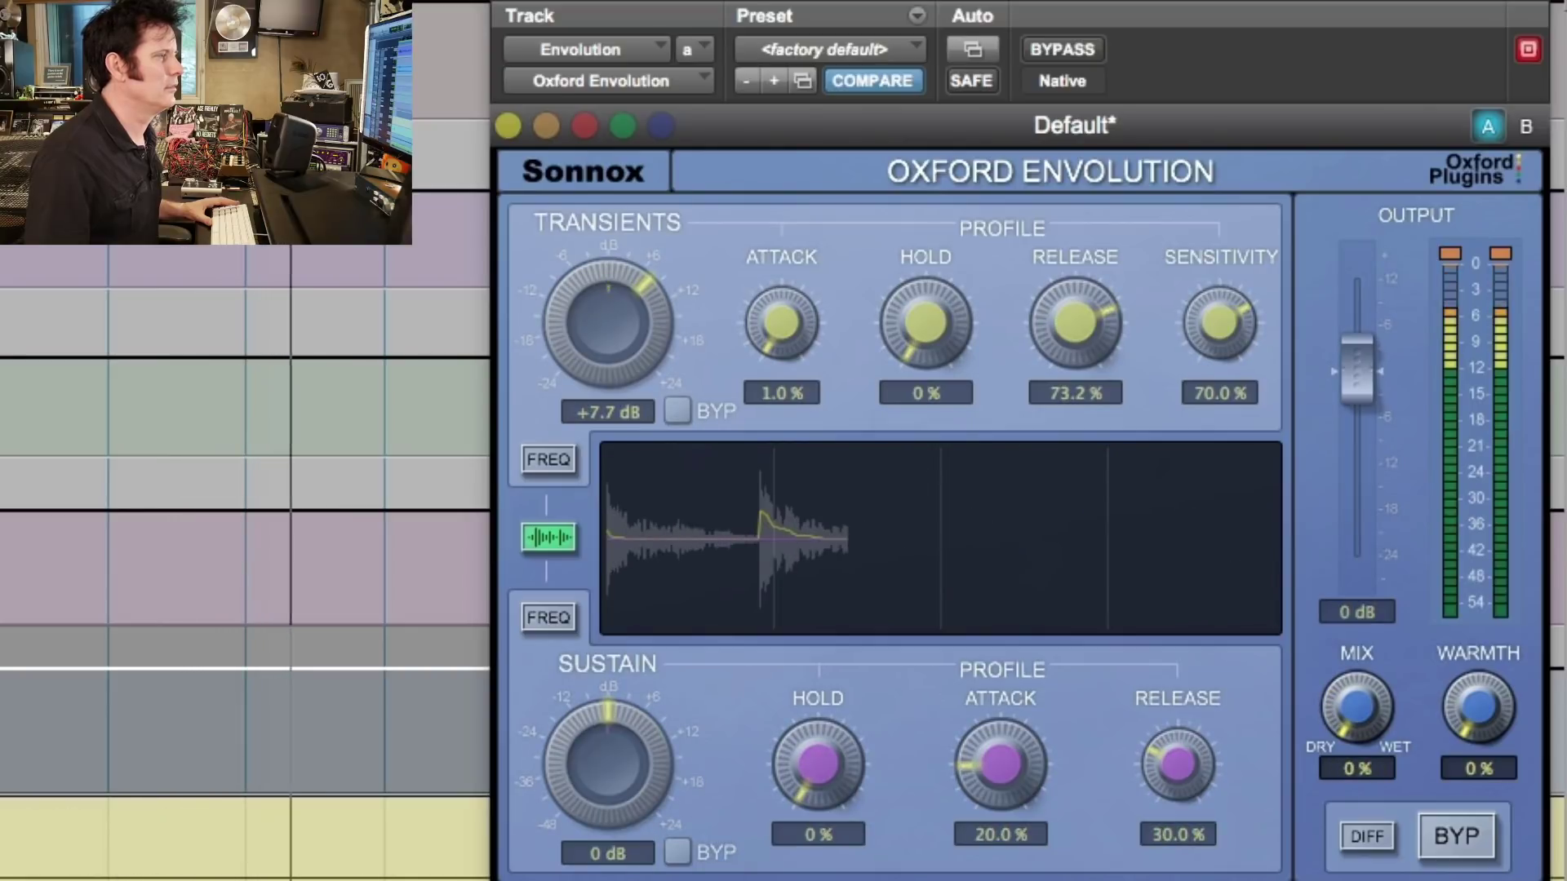
{"action": "left_click_drag", "start_coordinate": [1271, 880], "coordinate": [1319, 687]}
{"action": "key", "text": "space"}
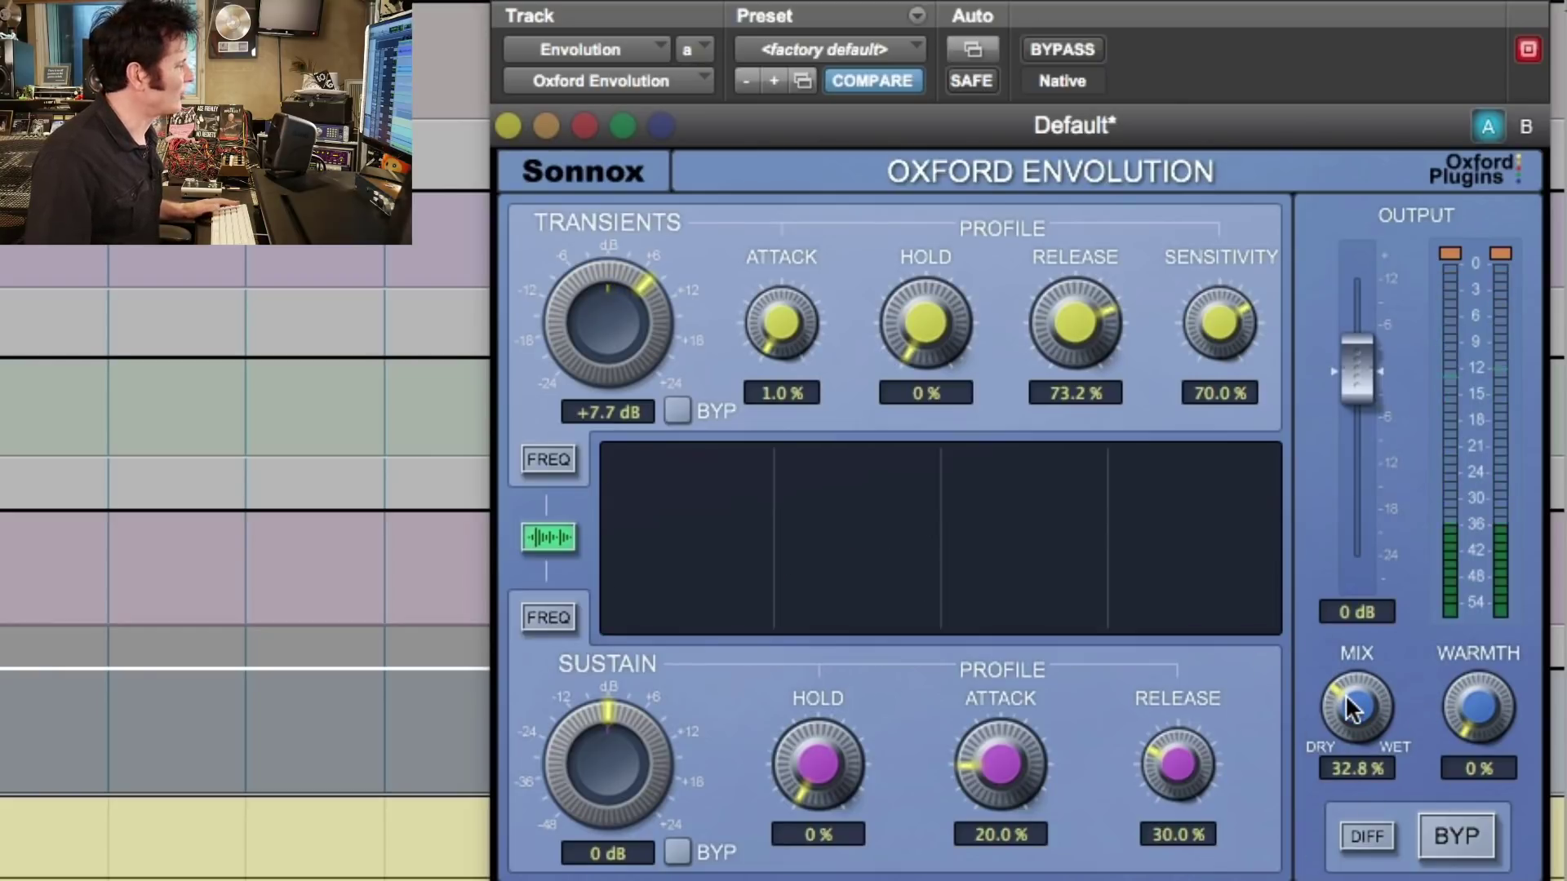
{"action": "mouse_move", "coordinate": [1348, 709]}
{"action": "key", "text": "space"}
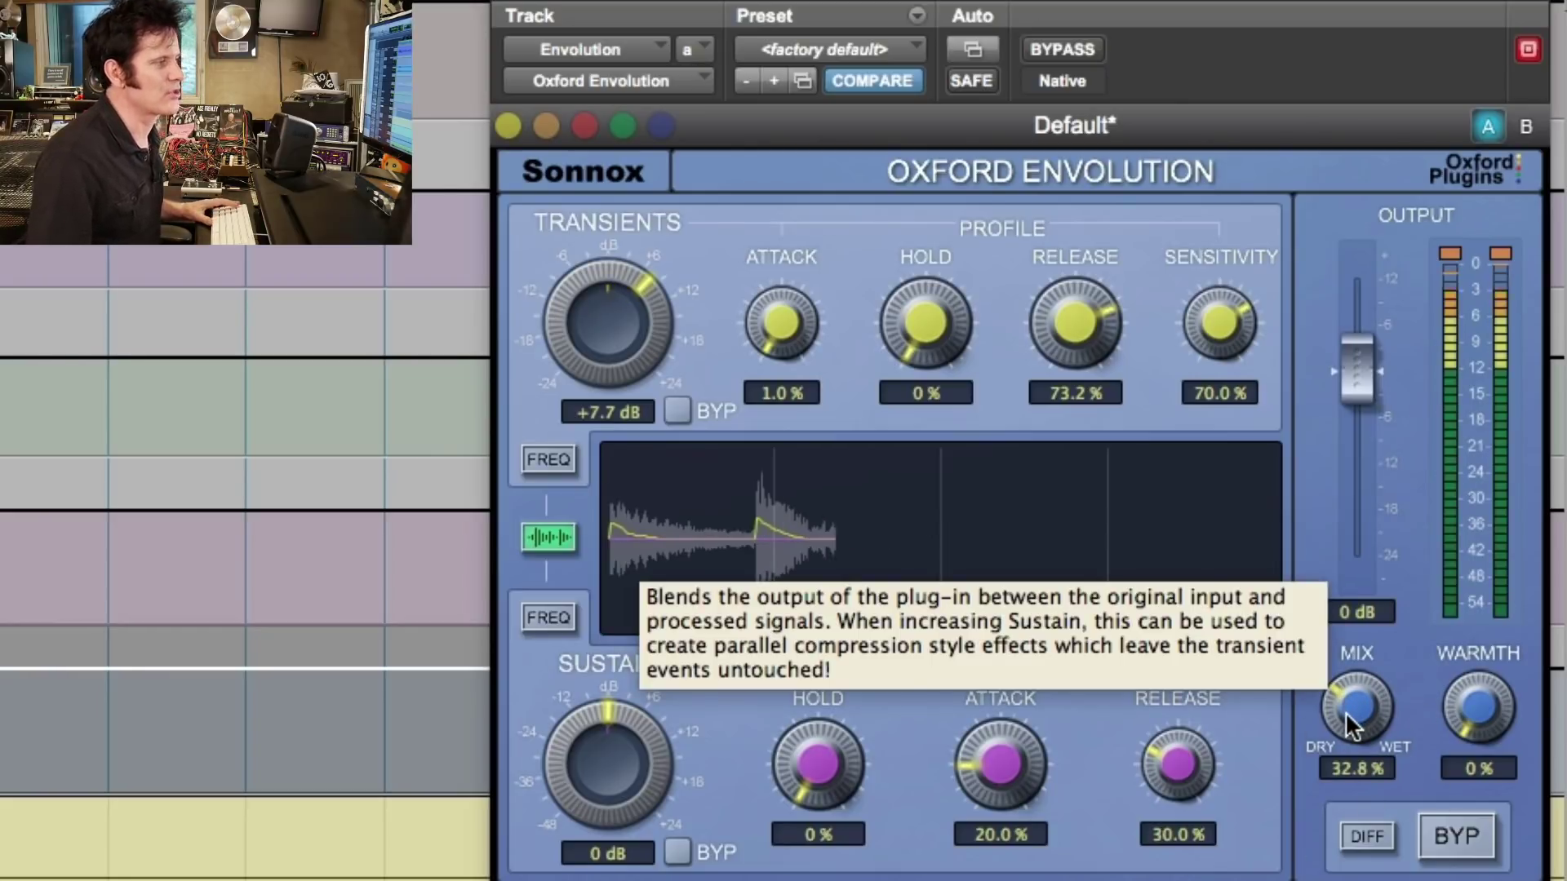
{"action": "left_click_drag", "start_coordinate": [1365, 722], "coordinate": [1356, 716]}
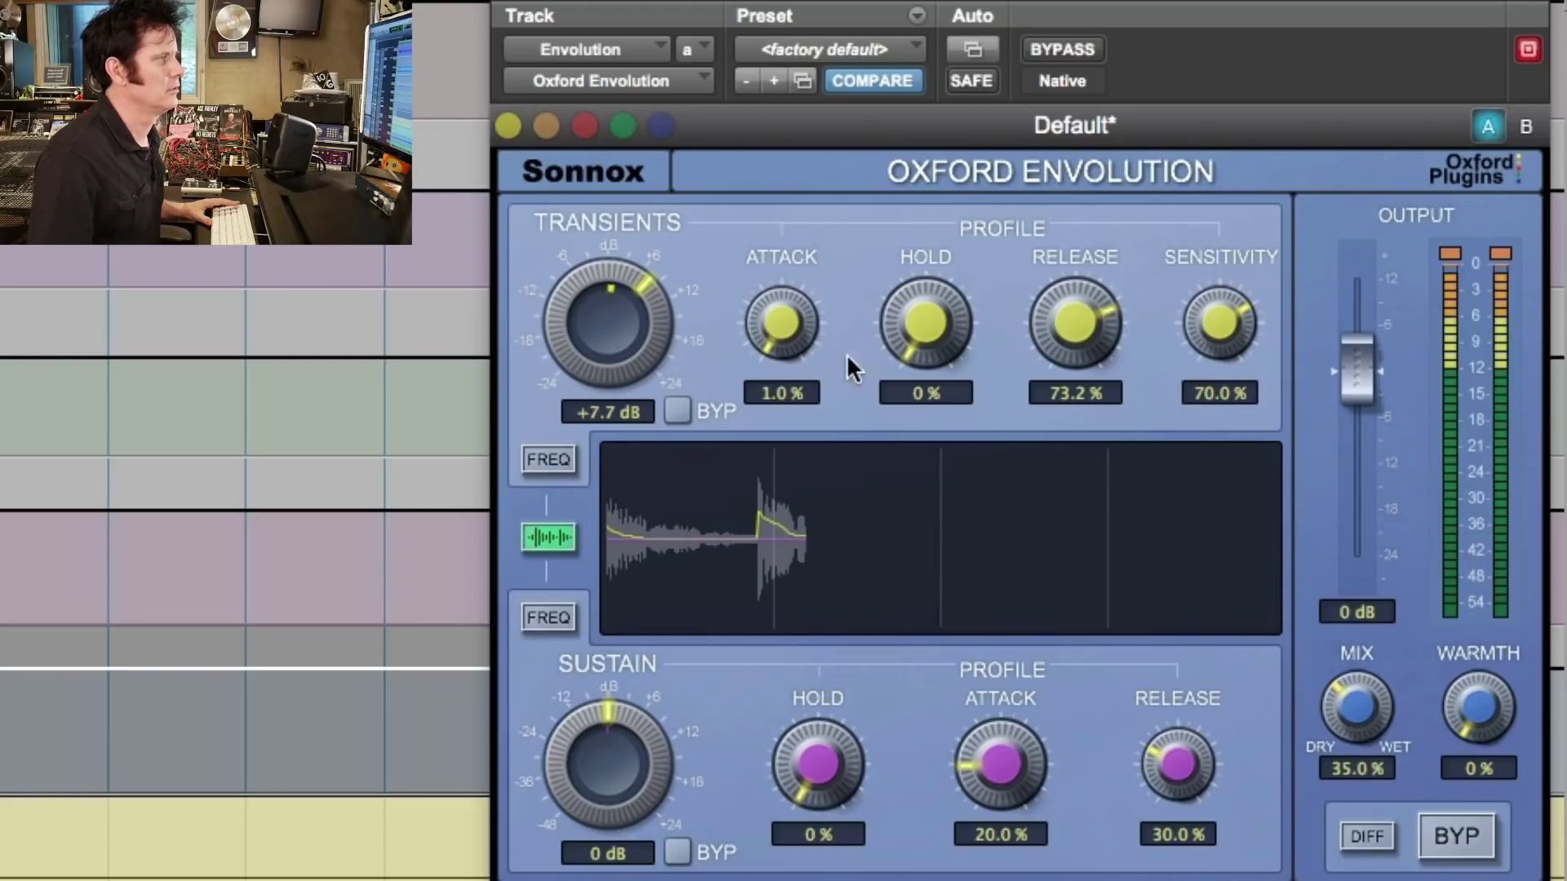
Compare the blended drum bus with the Oxford Envolution repeatedly bypassed and active.
{"action": "left_click", "coordinate": [1059, 51]}
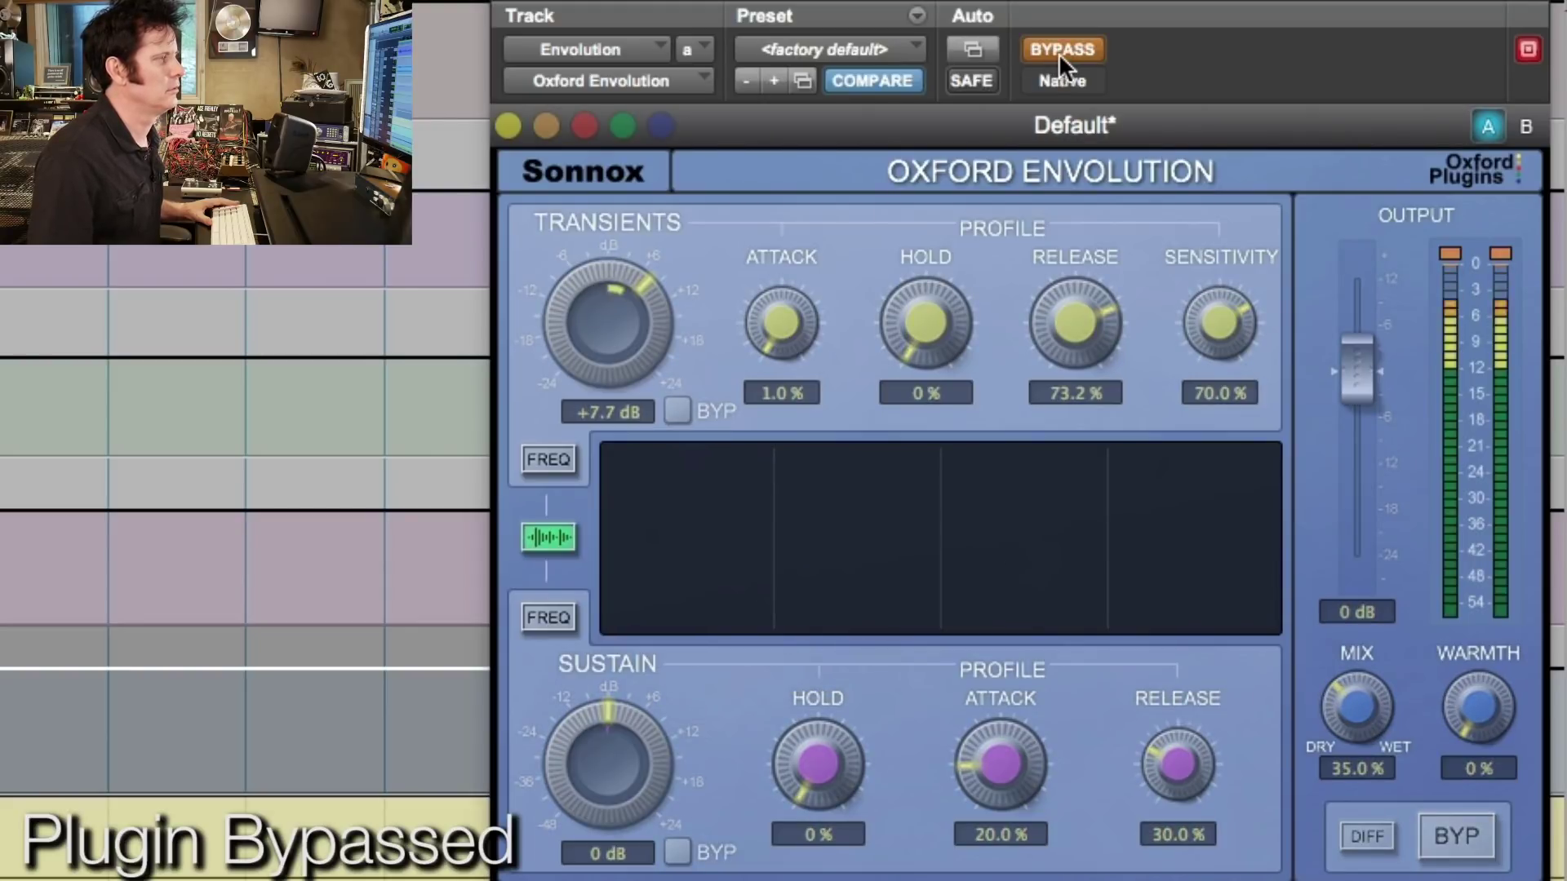
{"action": "left_click", "coordinate": [1059, 50]}
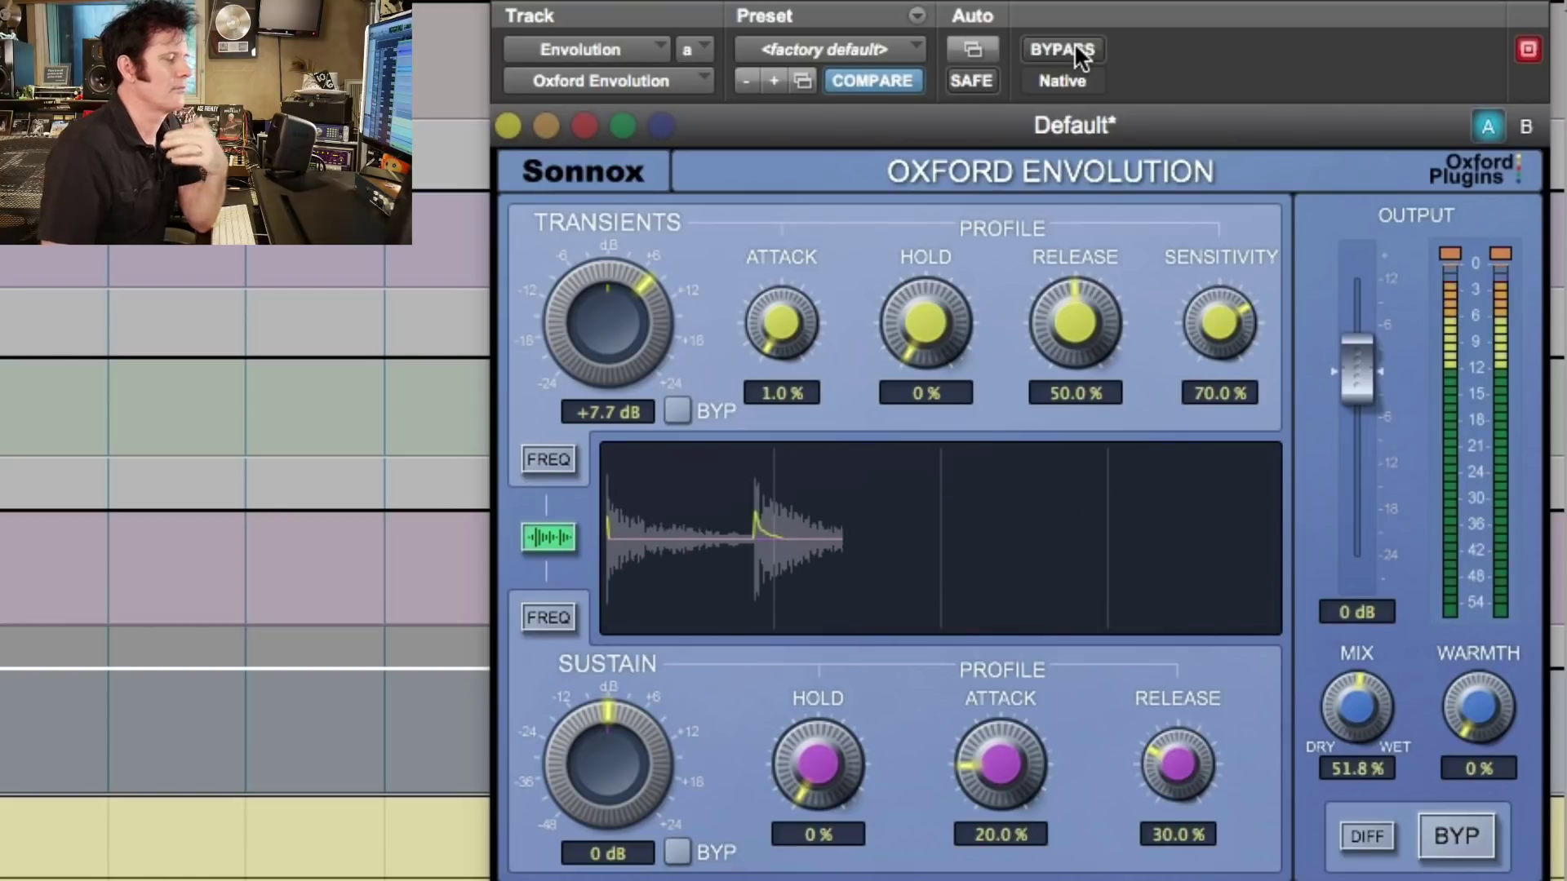
{"action": "left_click", "coordinate": [1075, 47]}
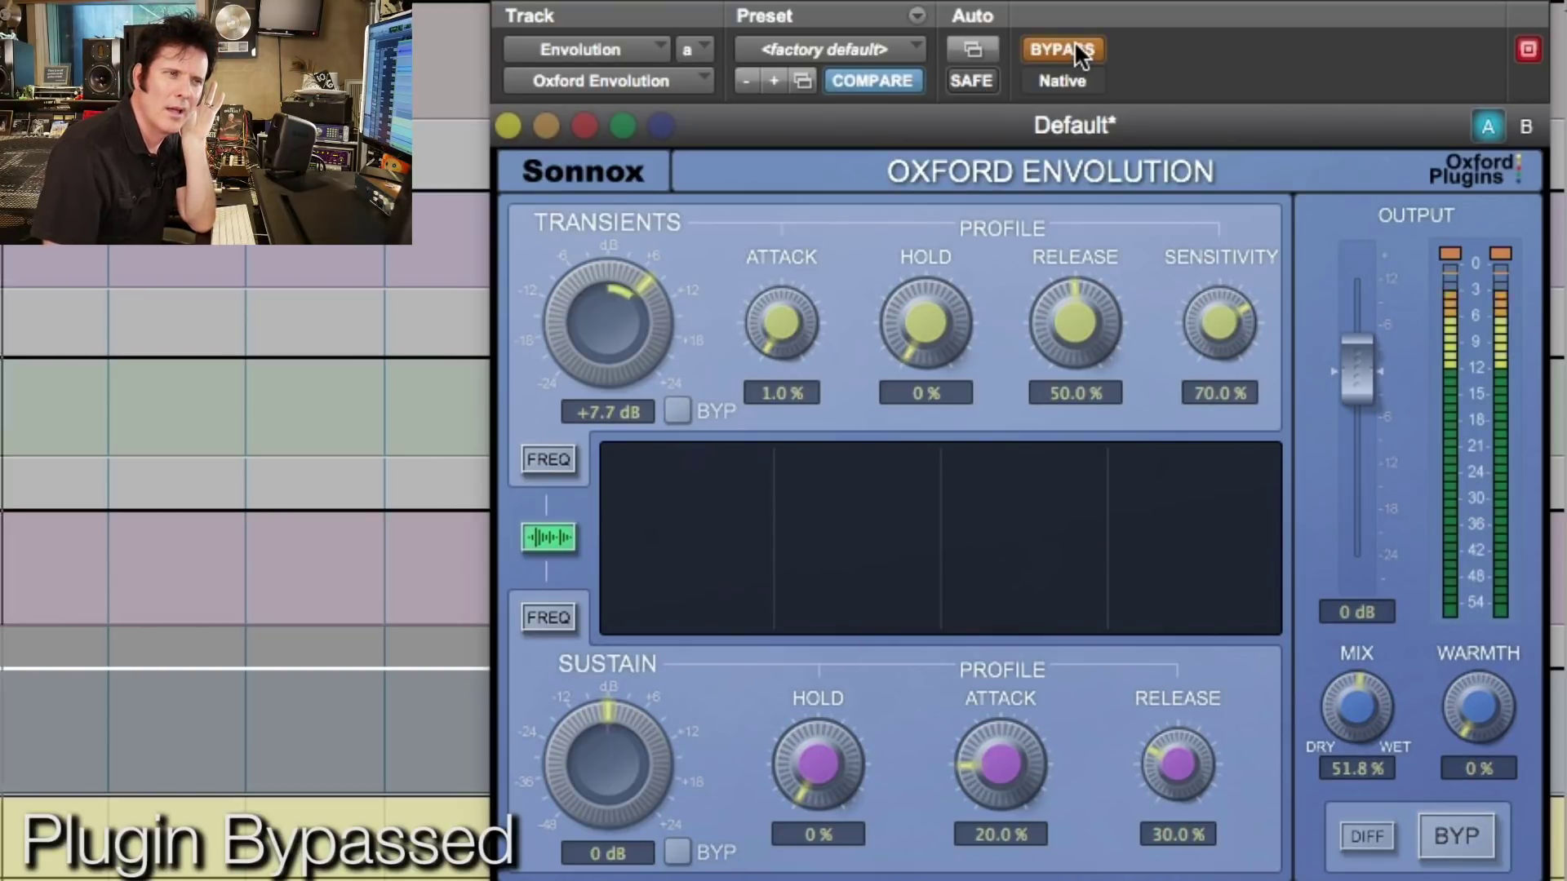
{"action": "left_click", "coordinate": [1076, 47]}
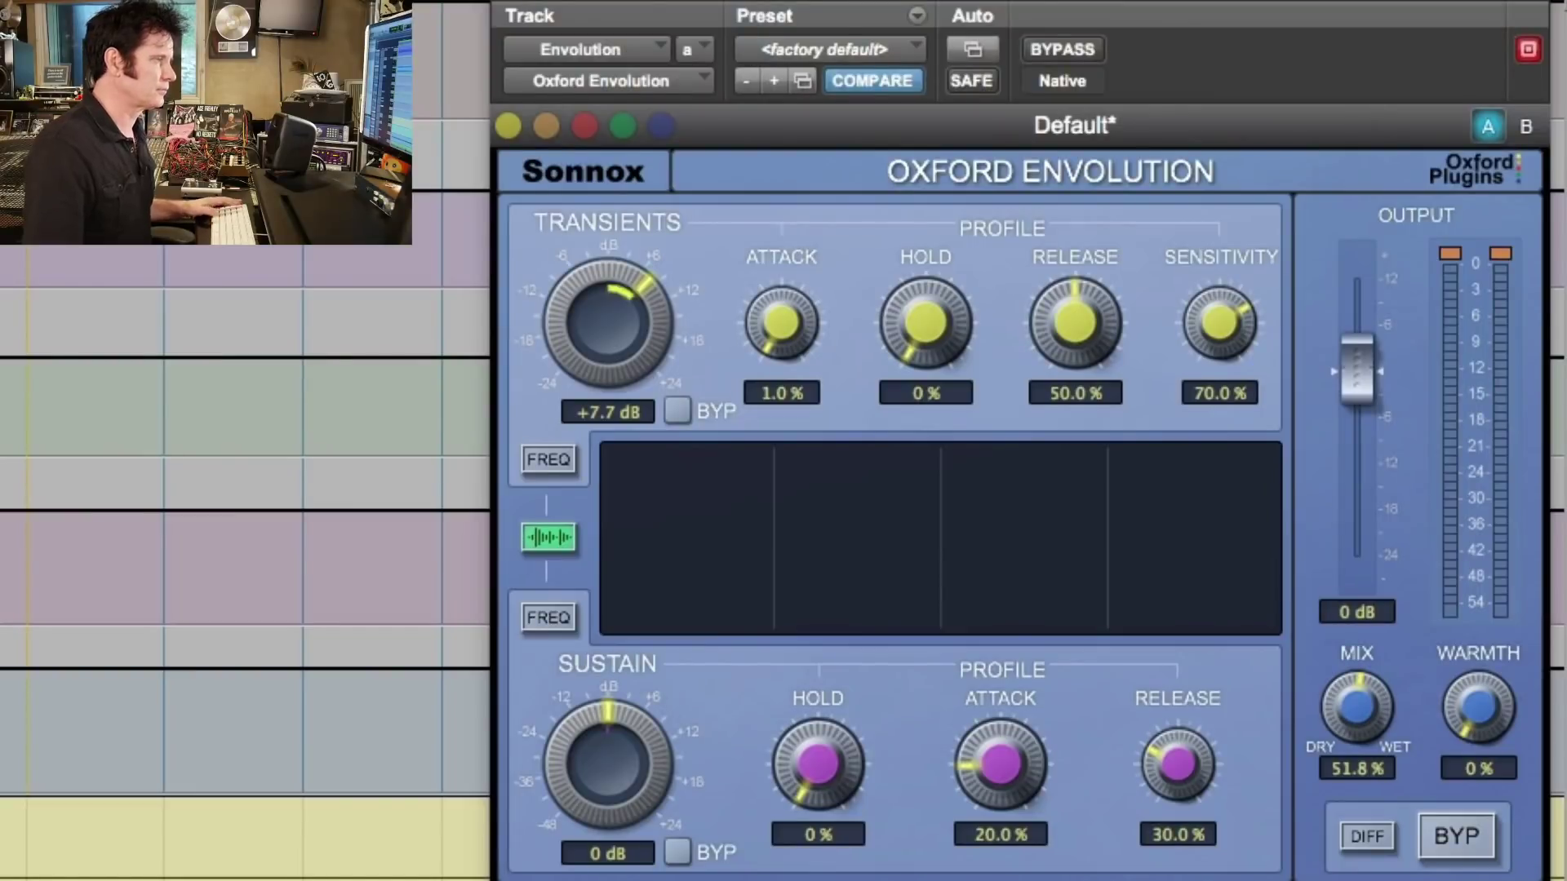
Bypass the Oxford Envolution on the Envolution track and insert the same plug-in on Snare.Bus.
{"action": "key", "text": "space"}
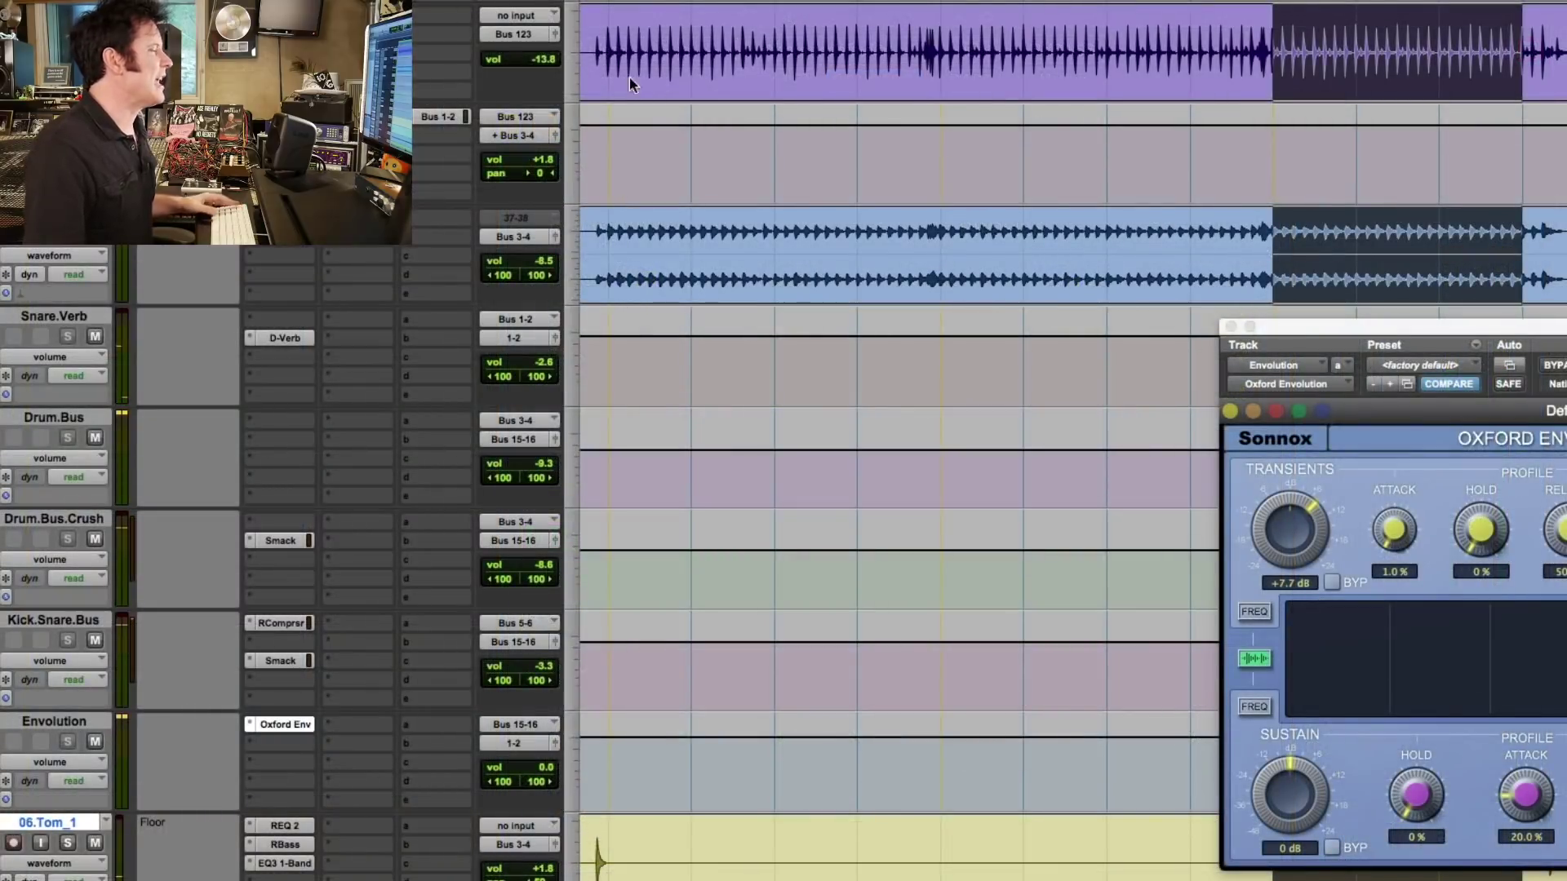
{"action": "left_click", "coordinate": [286, 724], "text": "super"}
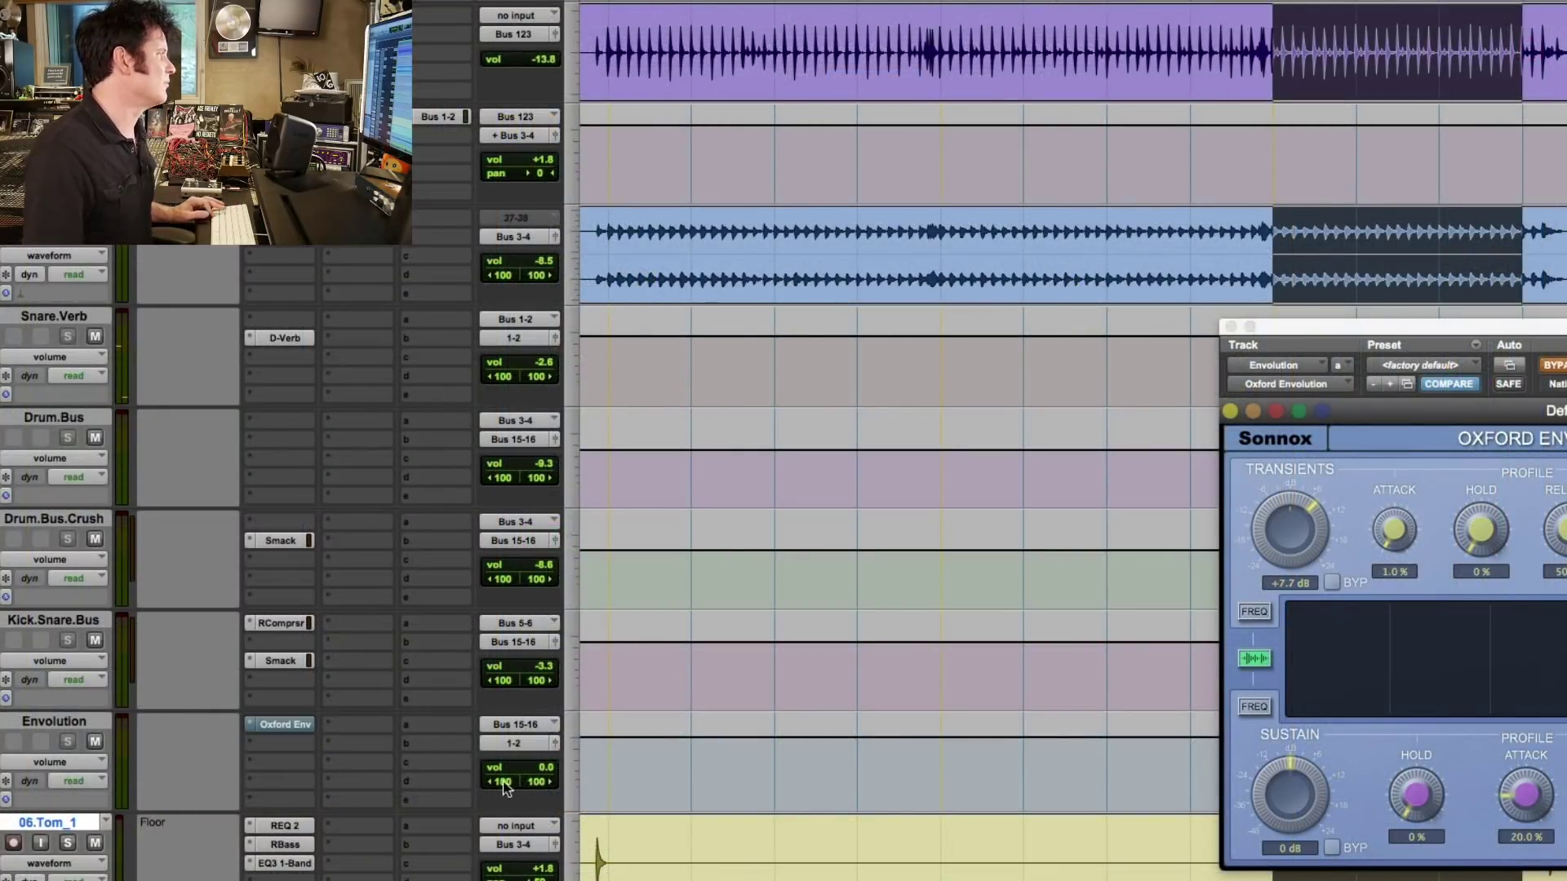
{"action": "left_click_drag", "start_coordinate": [1269, 174], "coordinate": [1550, 166]}
{"action": "scroll", "coordinate": [898, 326], "scroll_direction": "up", "scroll_amount": 5}
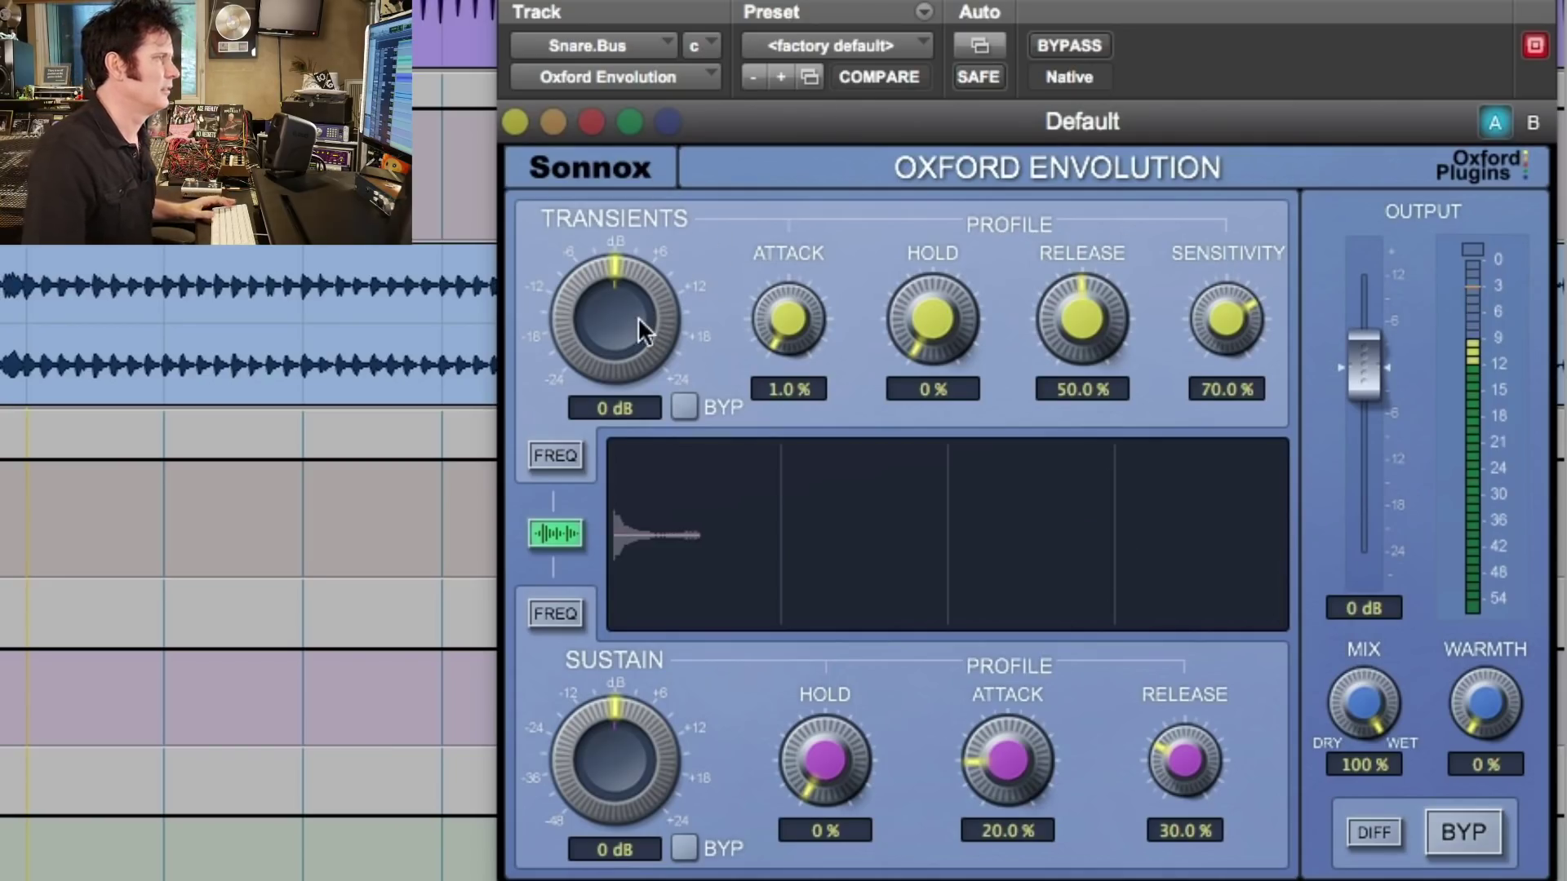
Set the transients gain on the snare bus to +5.6 dB and compare the snare with the plug-in bypassed and active.
{"action": "left_click_drag", "start_coordinate": [1304, 528], "coordinate": [1301, 512]}
{"action": "mouse_move", "coordinate": [633, 291]}
{"action": "left_mouse_down"}
{"action": "mouse_move", "coordinate": [639, 273]}
{"action": "mouse_move", "coordinate": [645, 289]}
{"action": "left_mouse_up"}
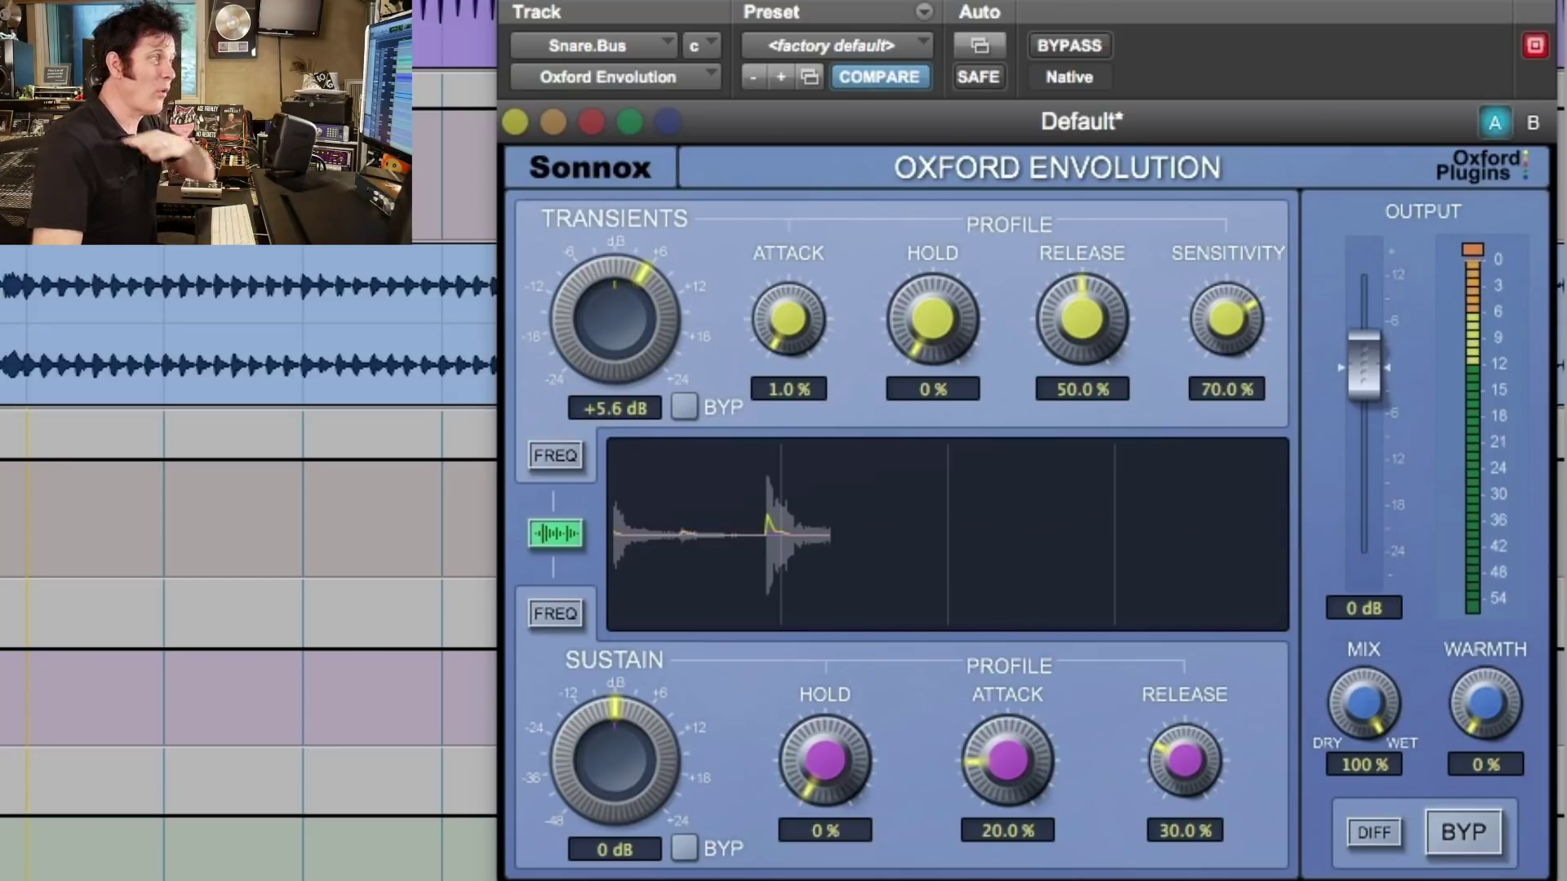
{"action": "left_click", "coordinate": [1089, 44]}
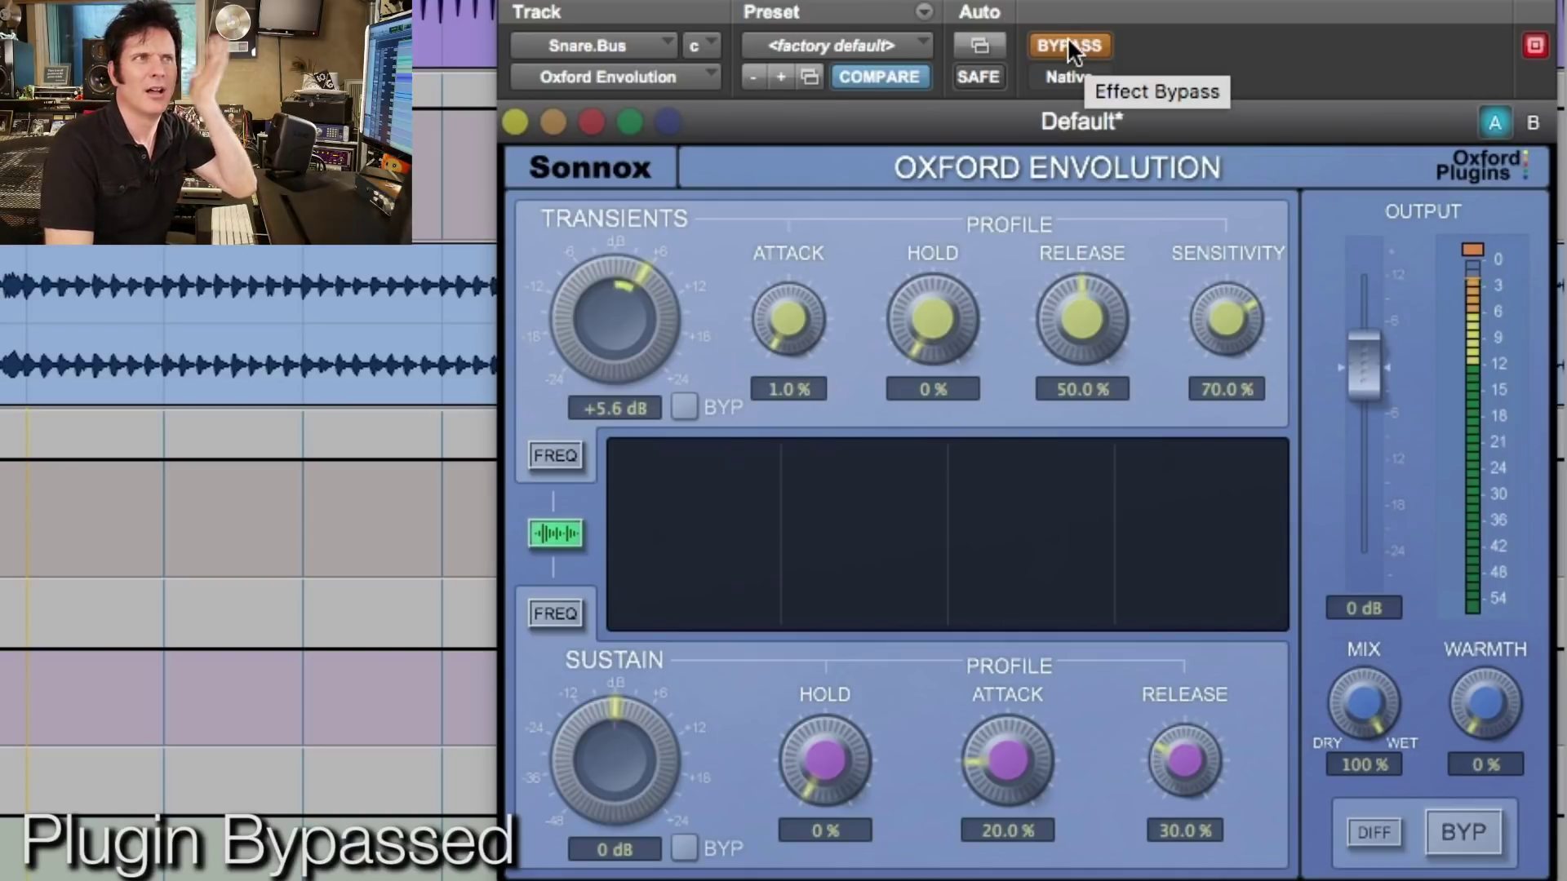
{"action": "left_click", "coordinate": [1066, 37]}
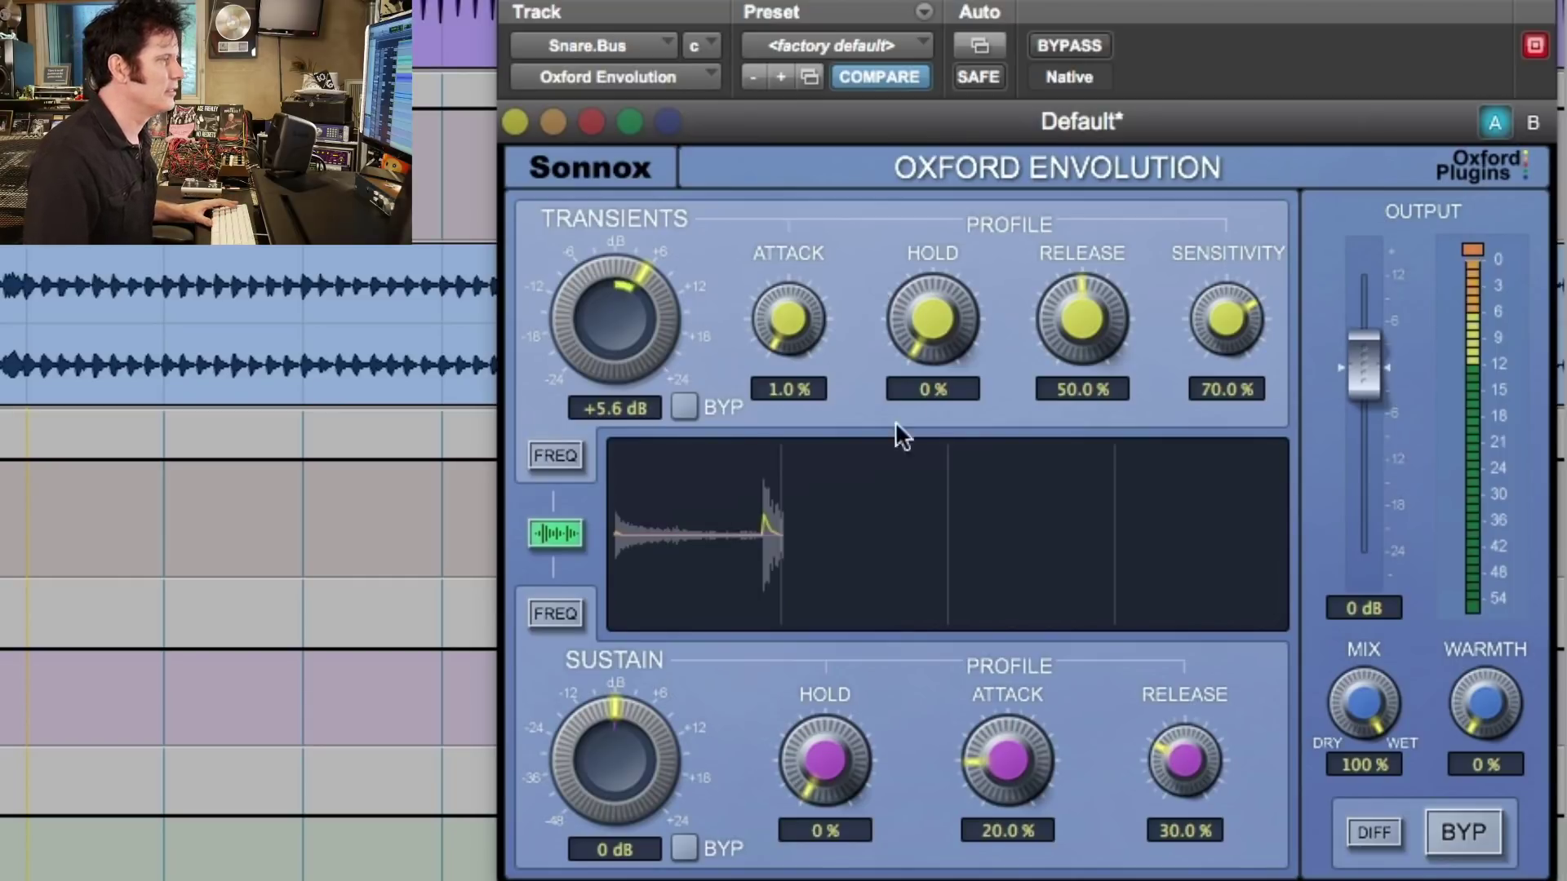
Set the sustain gain to +6.8 dB with a 55.2% release and a 30.9% attack while listening to the snare.
{"action": "left_click_drag", "start_coordinate": [654, 732], "coordinate": [659, 687]}
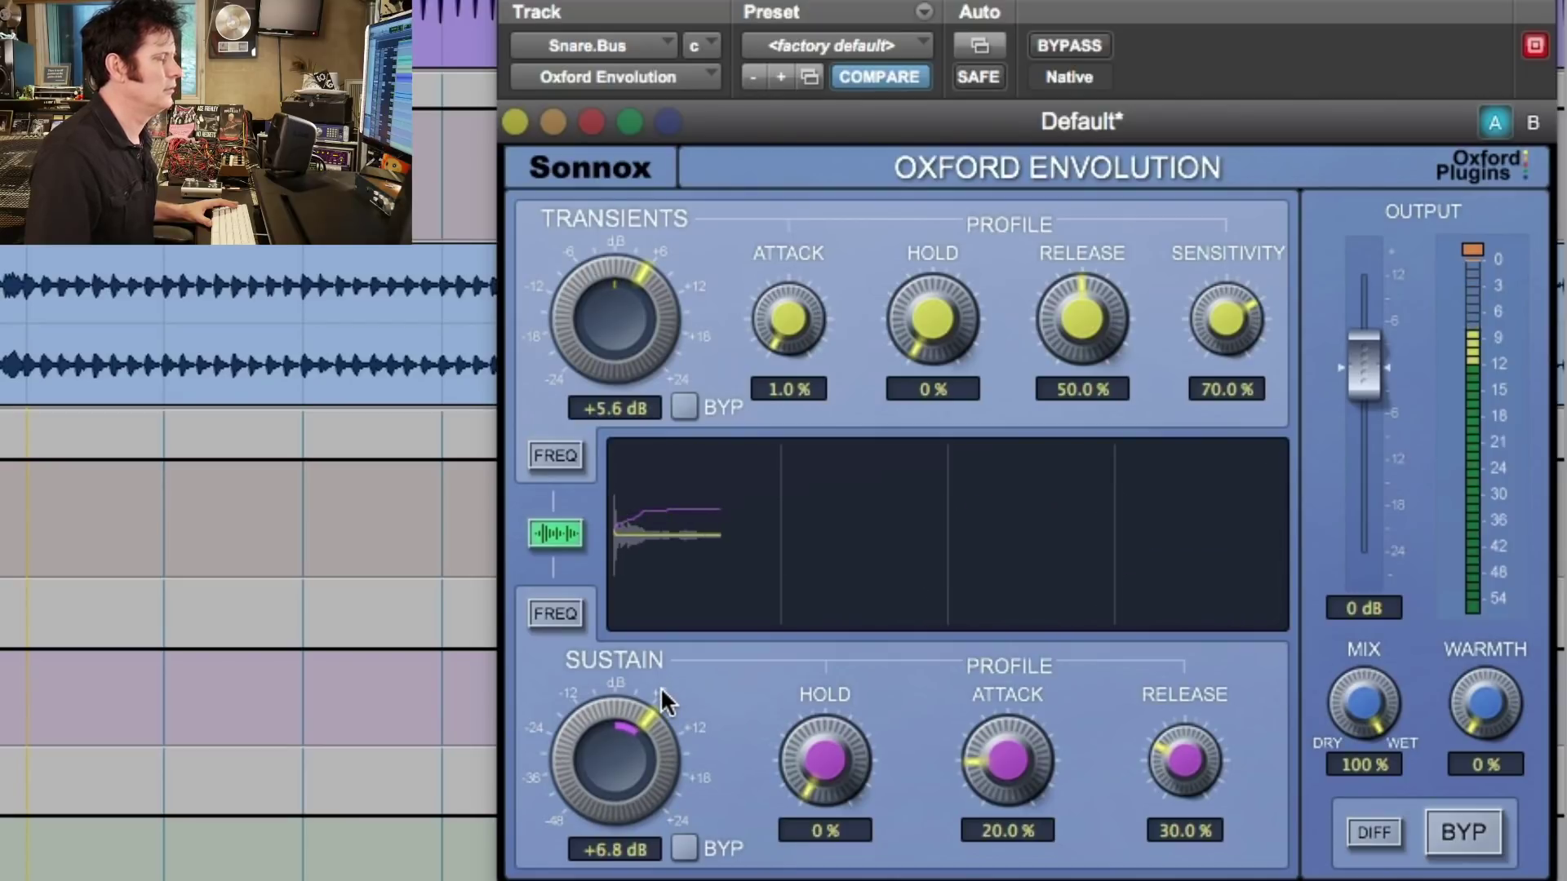
{"action": "left_click_drag", "start_coordinate": [1164, 767], "coordinate": [1187, 694]}
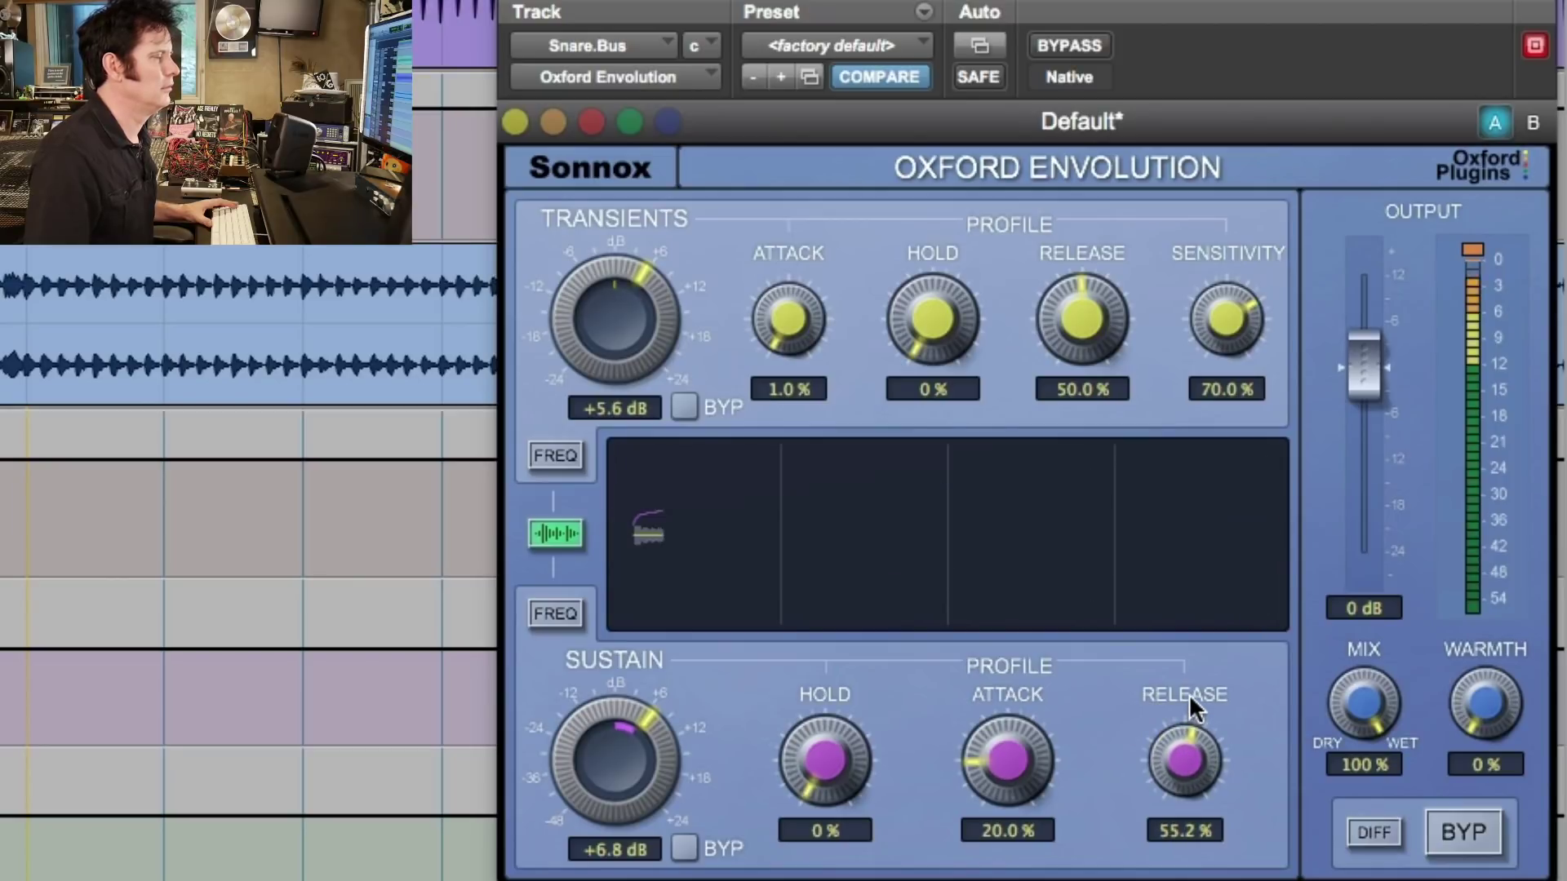
{"action": "left_click_drag", "start_coordinate": [999, 750], "coordinate": [1007, 718]}
{"action": "key", "text": "space"}
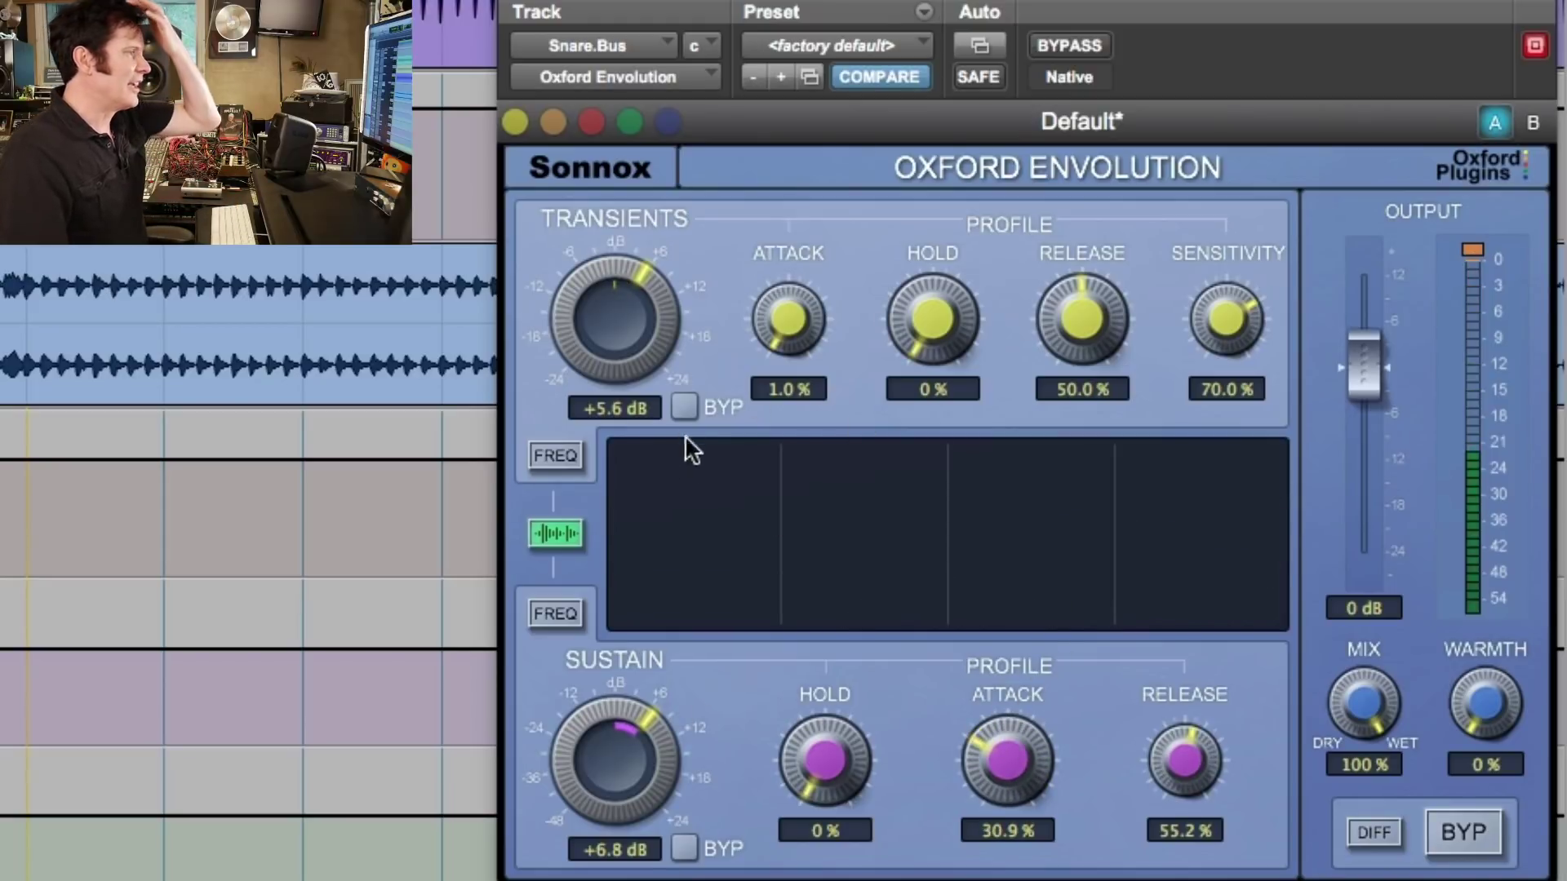
Adjust the transients frequency mix in Tilt mode to 7.10 kHz with a tilt of +2.5%.
{"action": "left_click", "coordinate": [560, 455]}
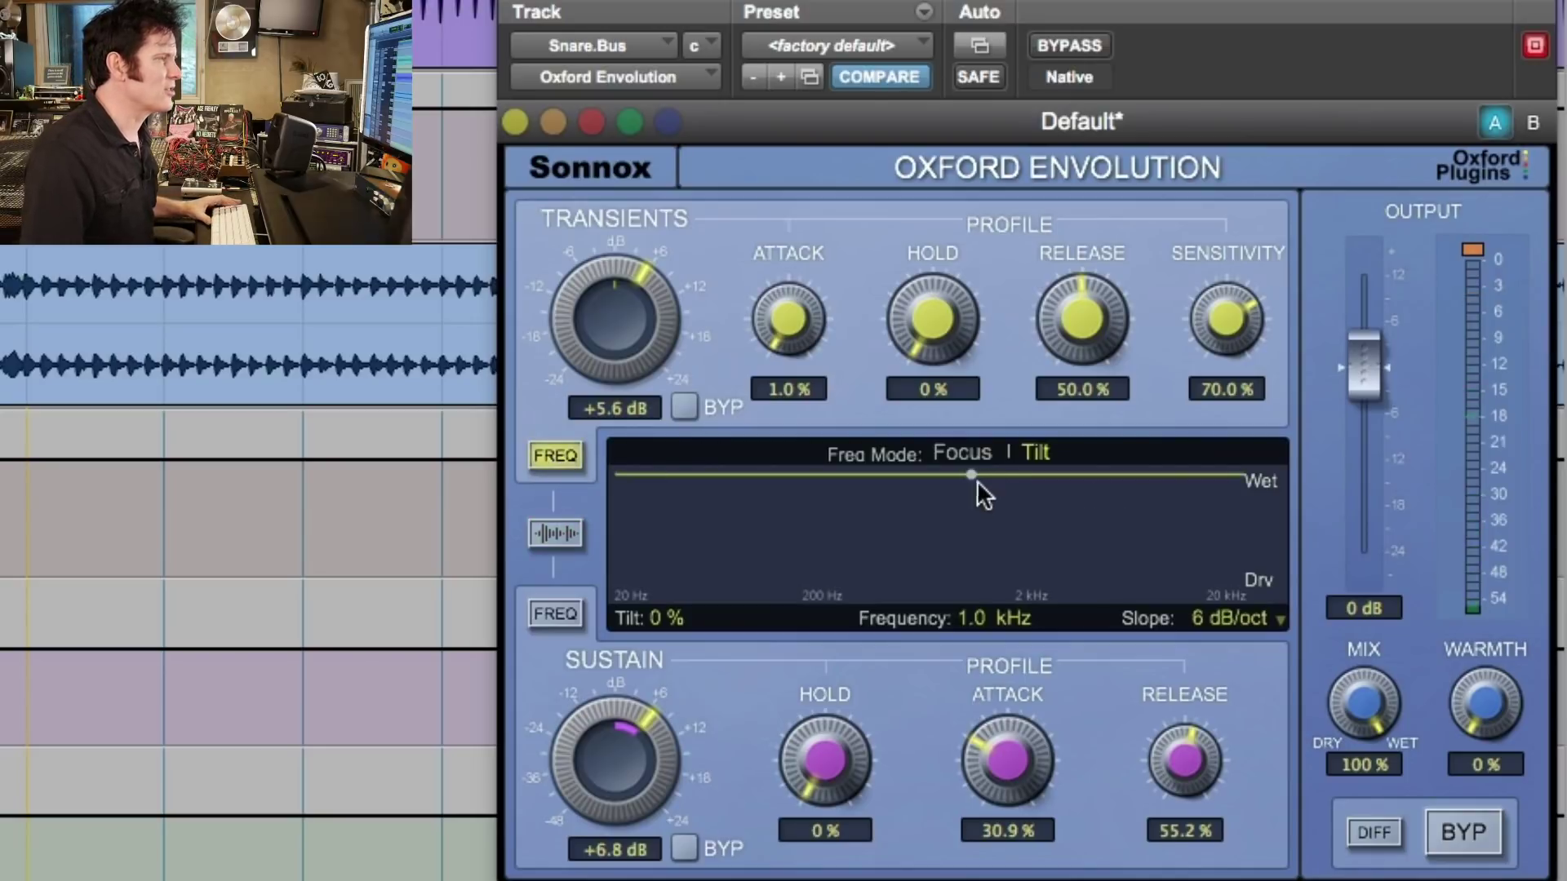
{"action": "mouse_move", "coordinate": [972, 472]}
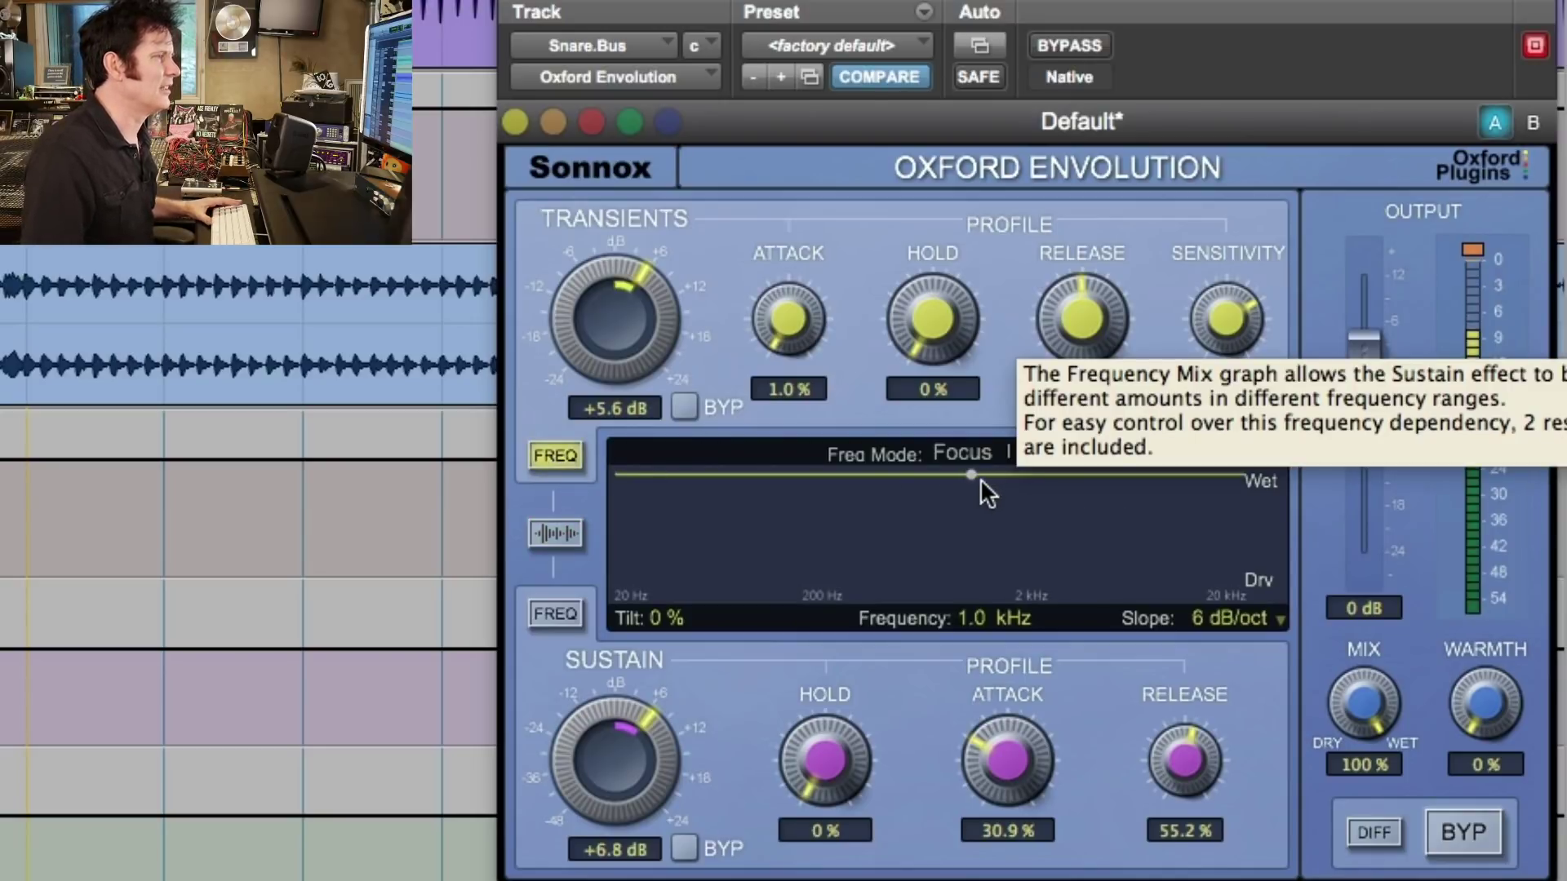
{"action": "left_click_drag", "start_coordinate": [971, 474], "coordinate": [949, 474]}
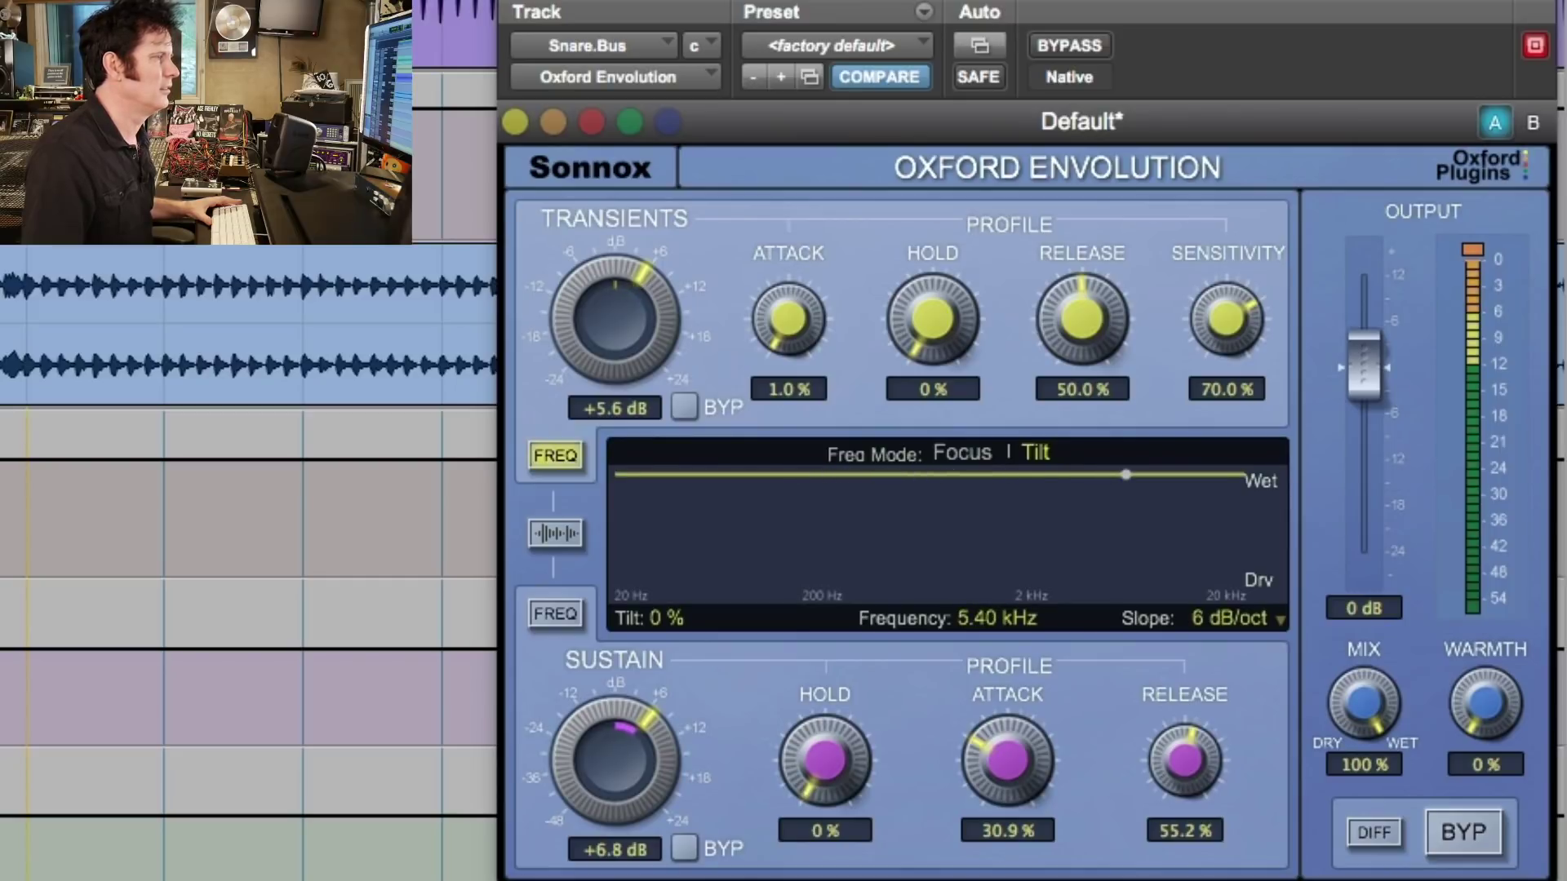
{"action": "mouse_move", "coordinate": [1150, 475]}
{"action": "left_mouse_down"}
{"action": "mouse_move", "coordinate": [914, 482]}
{"action": "mouse_move", "coordinate": [1150, 481]}
{"action": "left_mouse_up"}
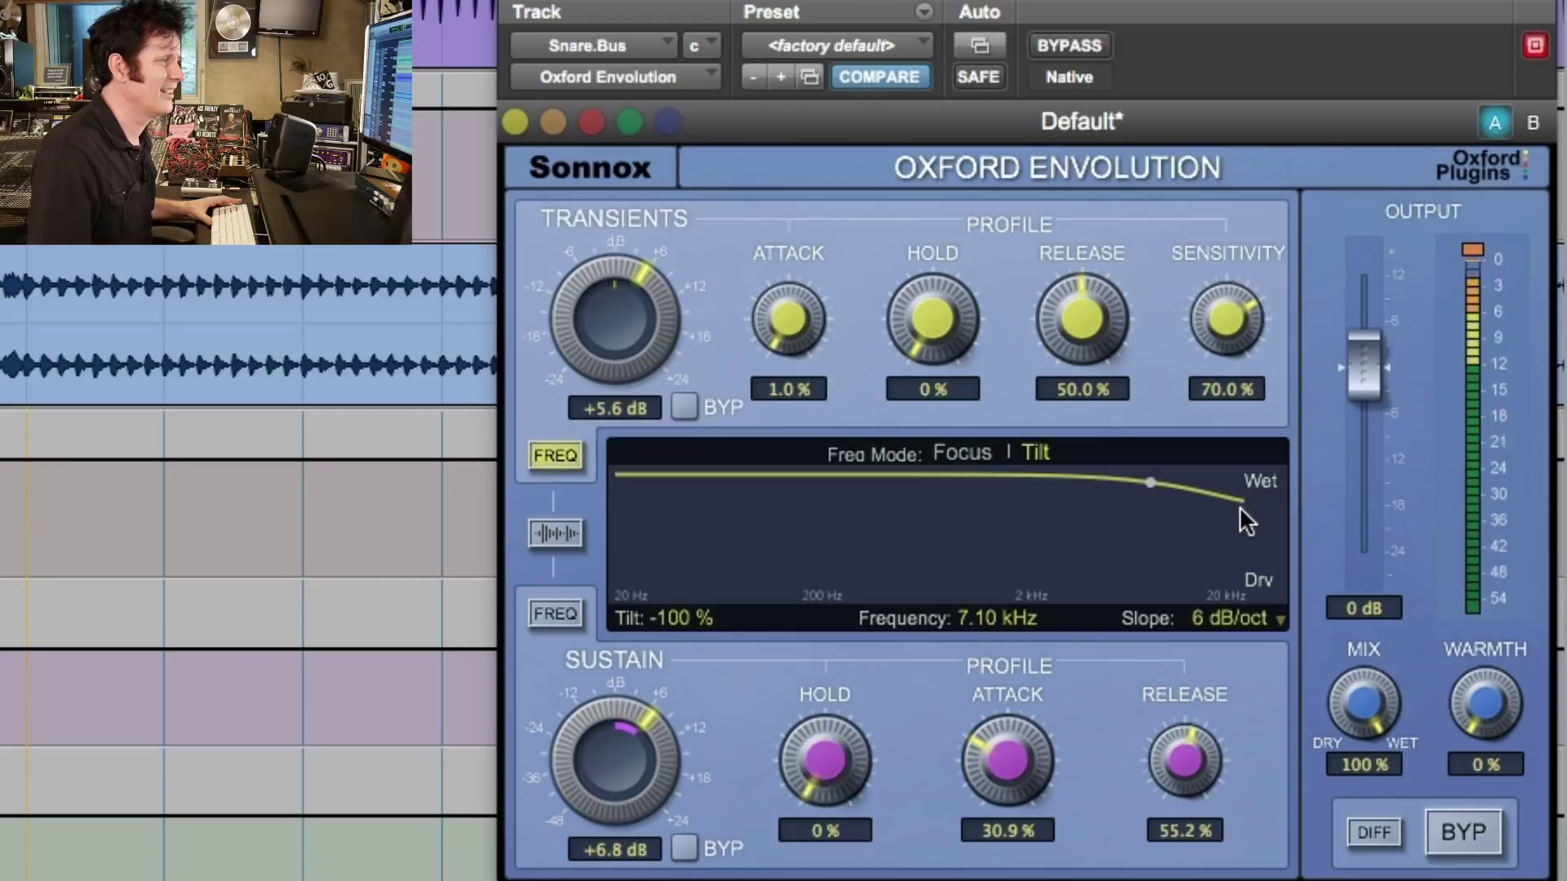
{"action": "left_click_drag", "start_coordinate": [1239, 506], "coordinate": [1232, 461]}
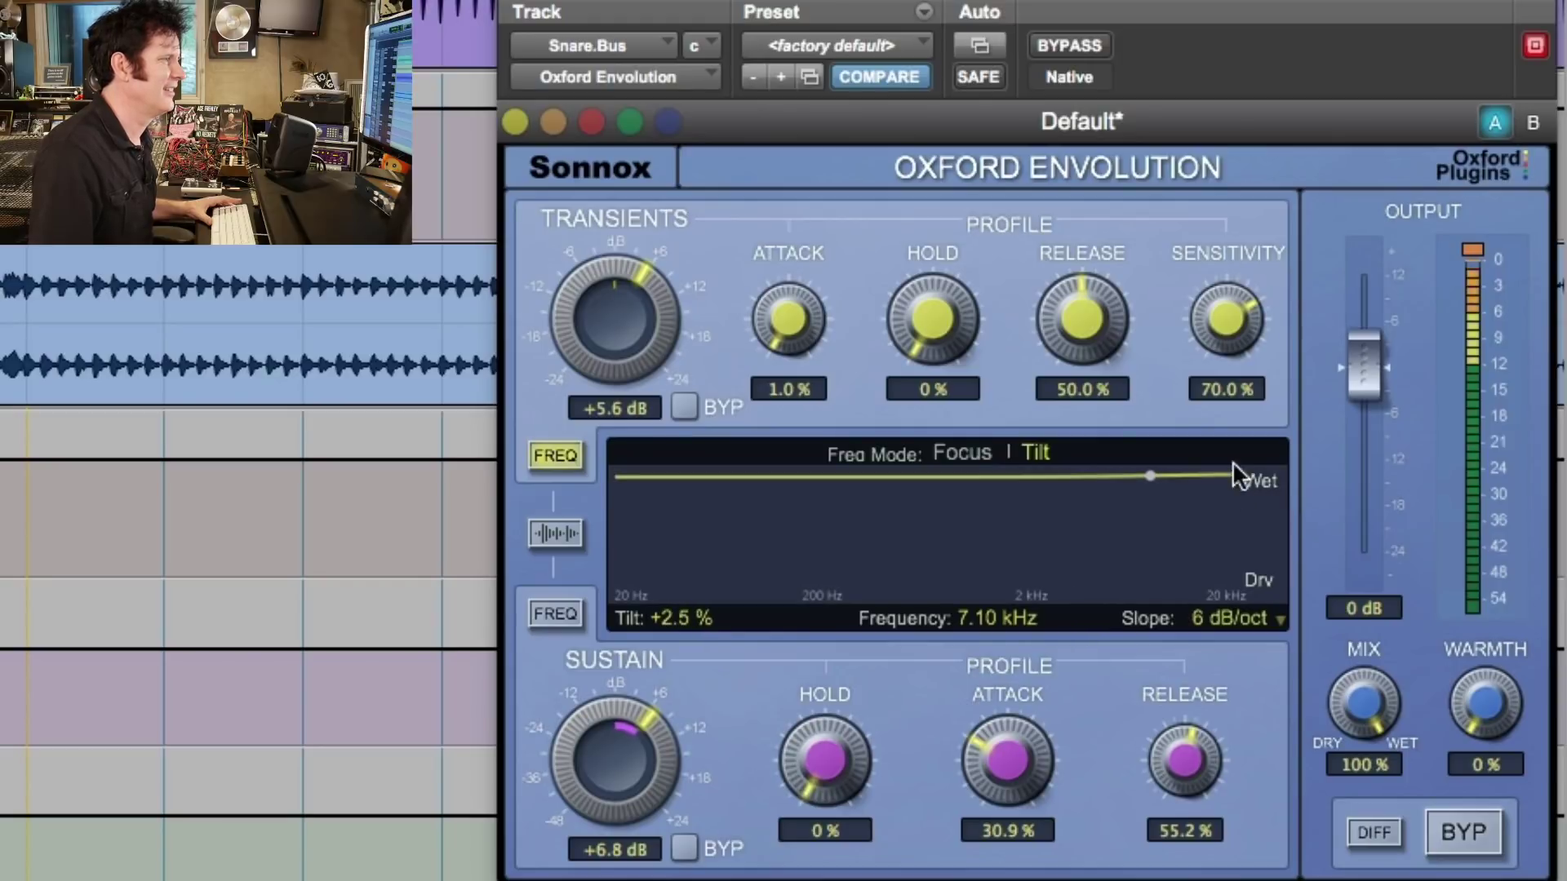
Set the sustain frequency mix to a -100% tilt at 82.2 Hz and return to the signal and gain envelope scope.
{"action": "left_click", "coordinate": [556, 614]}
{"action": "left_click_drag", "start_coordinate": [976, 475], "coordinate": [922, 475]}
{"action": "left_click_drag", "start_coordinate": [1241, 475], "coordinate": [1240, 561]}
{"action": "left_click_drag", "start_coordinate": [815, 482], "coordinate": [743, 482]}
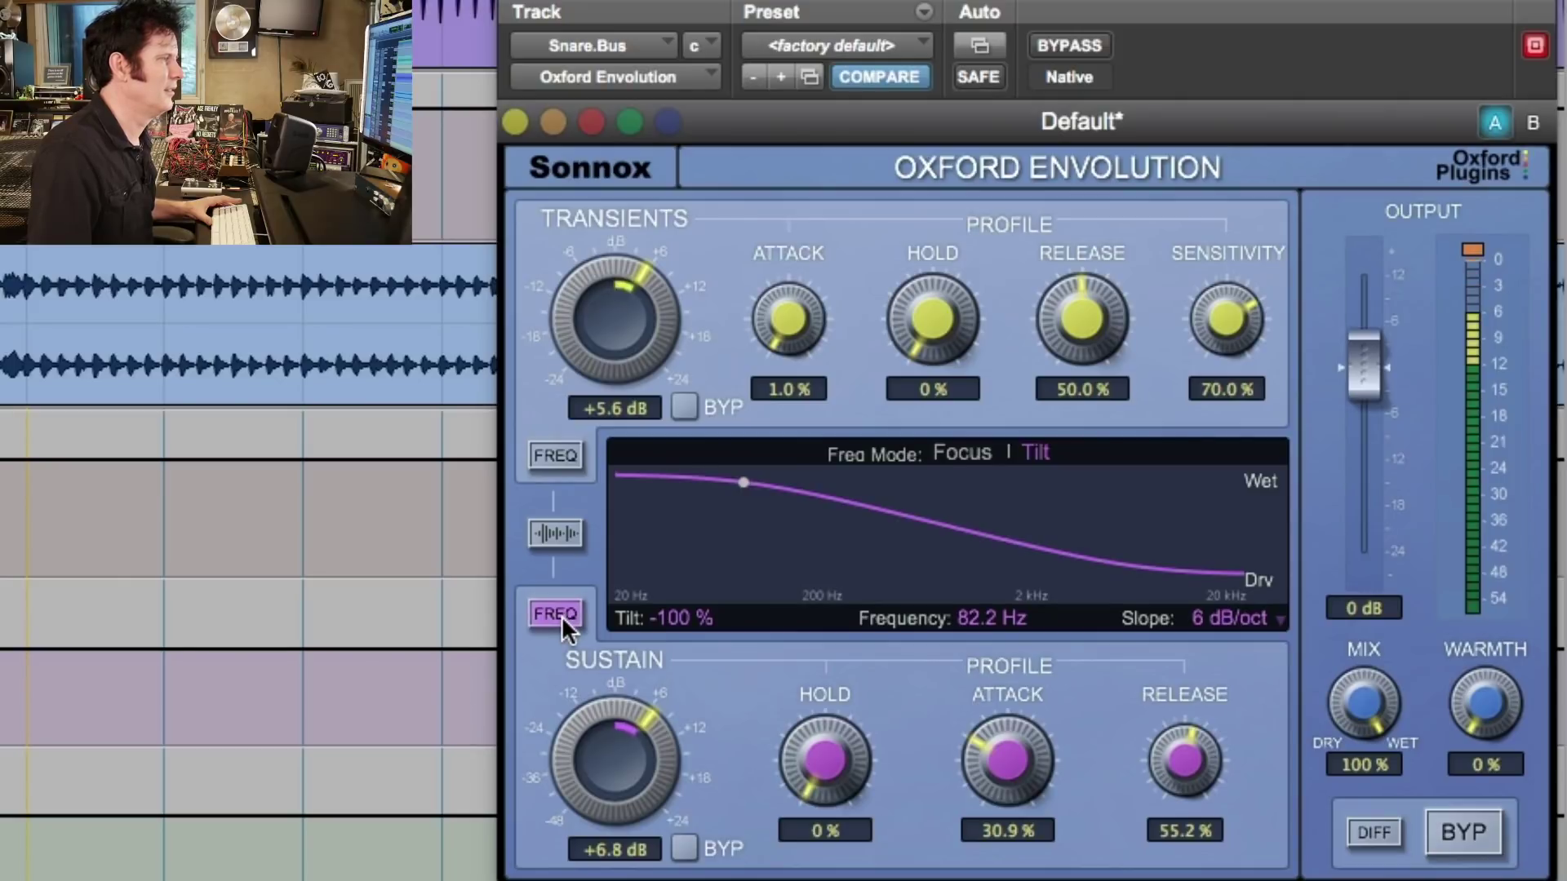
{"action": "left_click", "coordinate": [561, 530]}
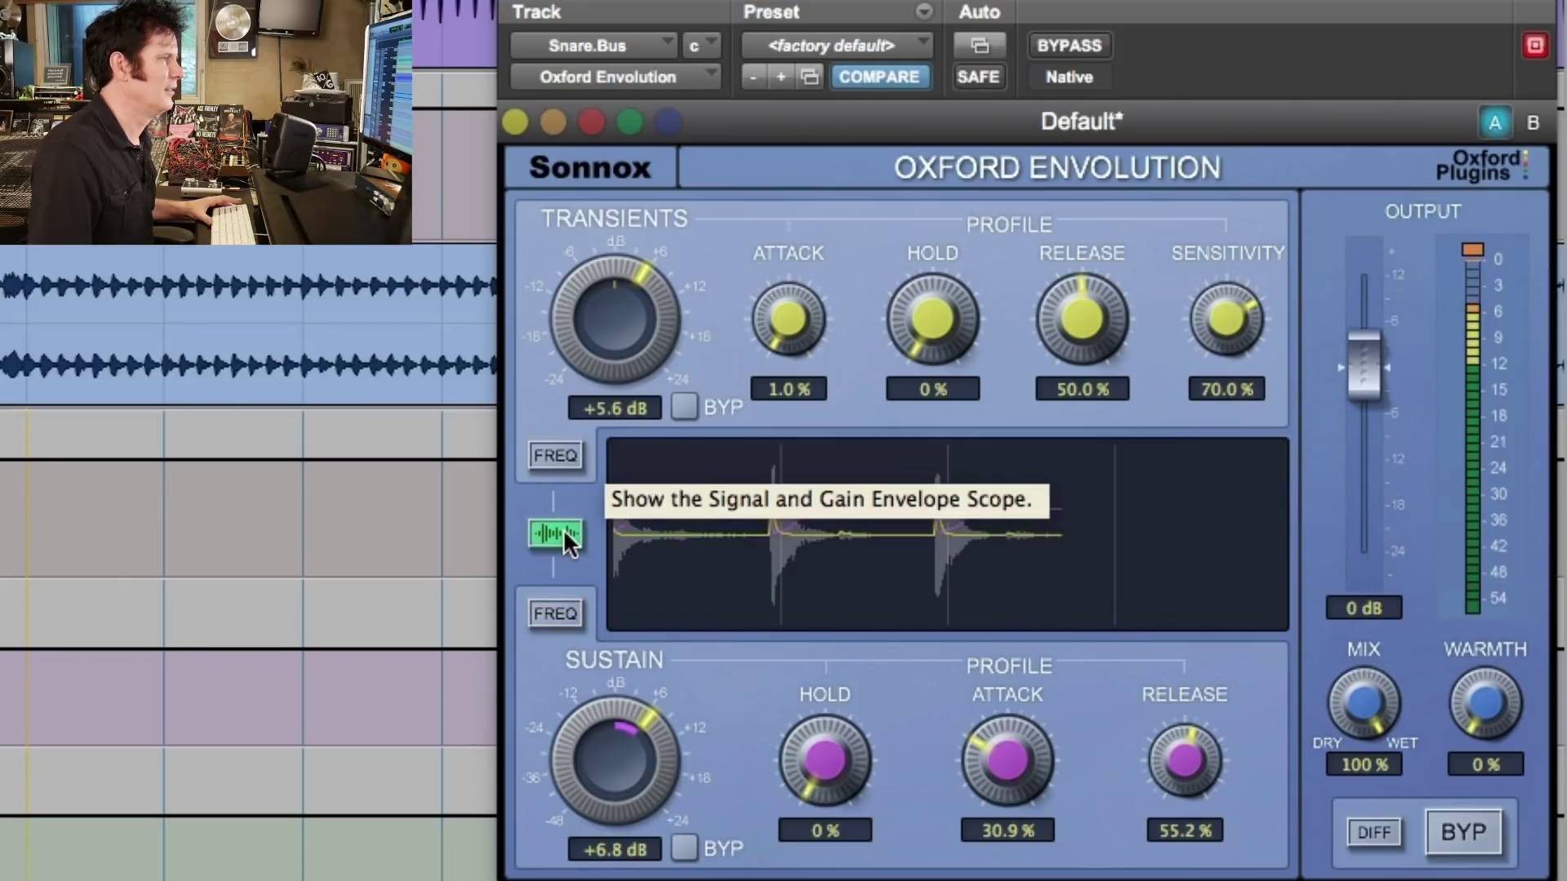
{"action": "left_click", "coordinate": [563, 620]}
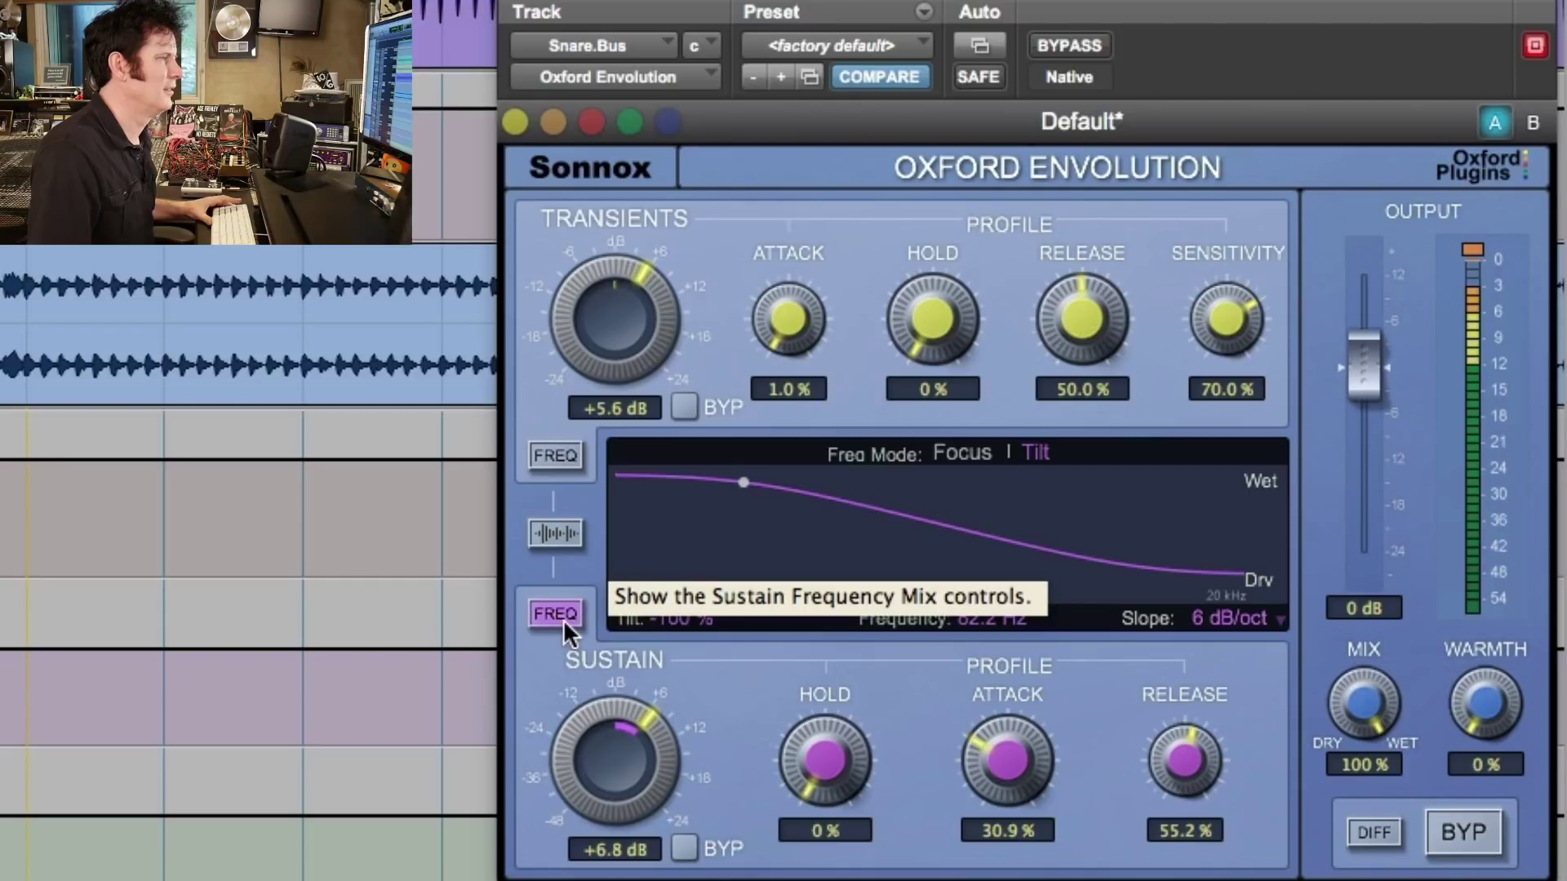
{"action": "left_click", "coordinate": [560, 528]}
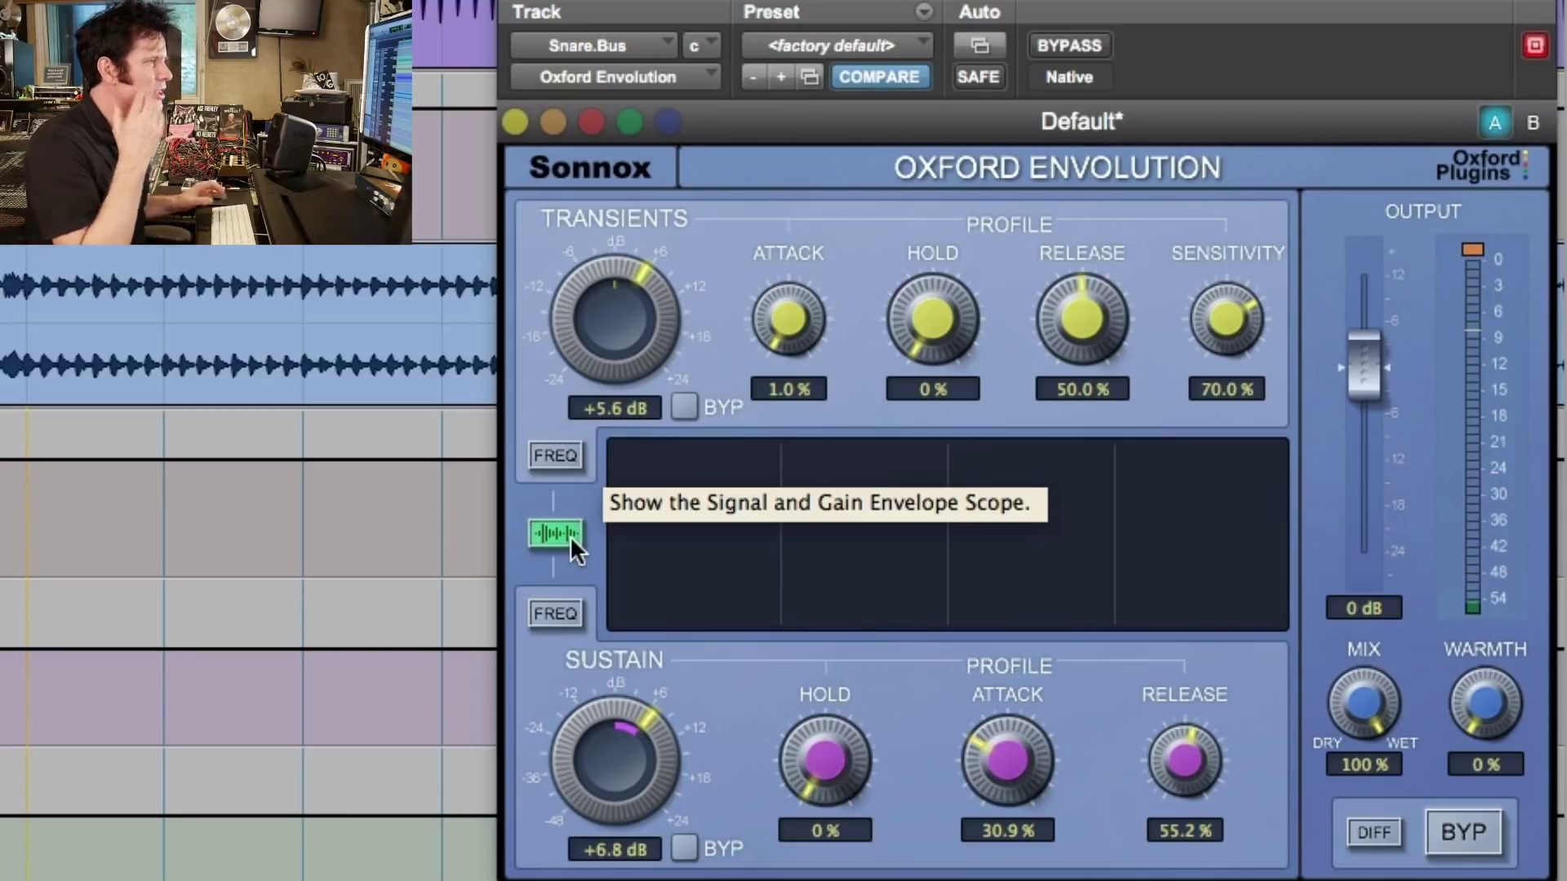
Raise the warmth to 81.3% and compare the snare with the entire plug-in effect repeatedly bypassed and active.
{"action": "mouse_move", "coordinate": [1521, 698]}
{"action": "left_mouse_down"}
{"action": "mouse_move", "coordinate": [1477, 708]}
{"action": "mouse_move", "coordinate": [1490, 505]}
{"action": "mouse_move", "coordinate": [1529, 433]}
{"action": "mouse_move", "coordinate": [1514, 448]}
{"action": "left_mouse_up"}
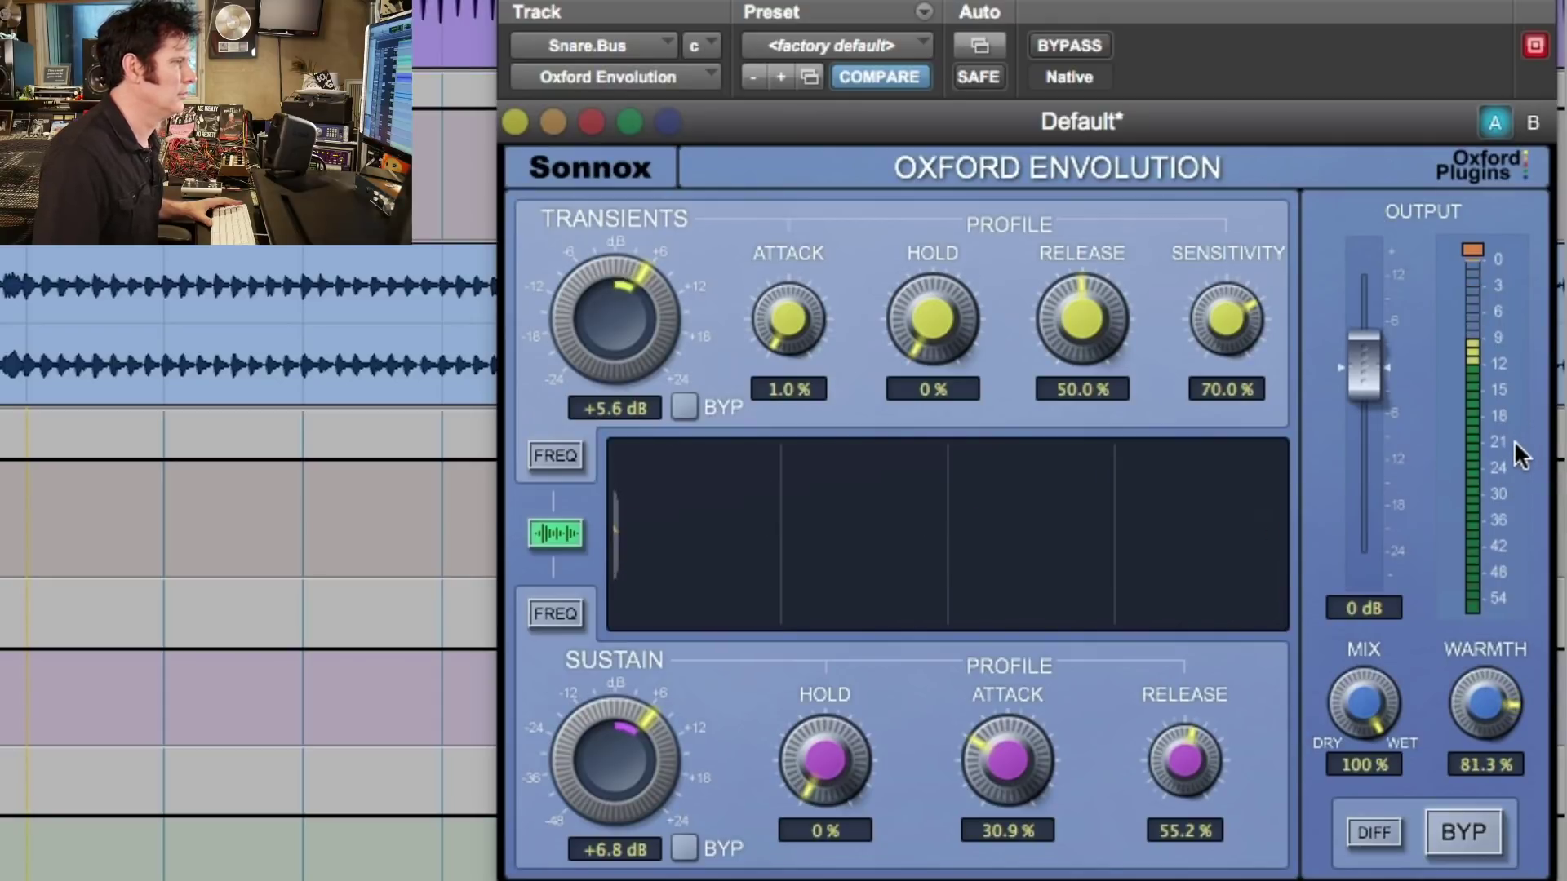
{"action": "left_click", "coordinate": [1478, 831]}
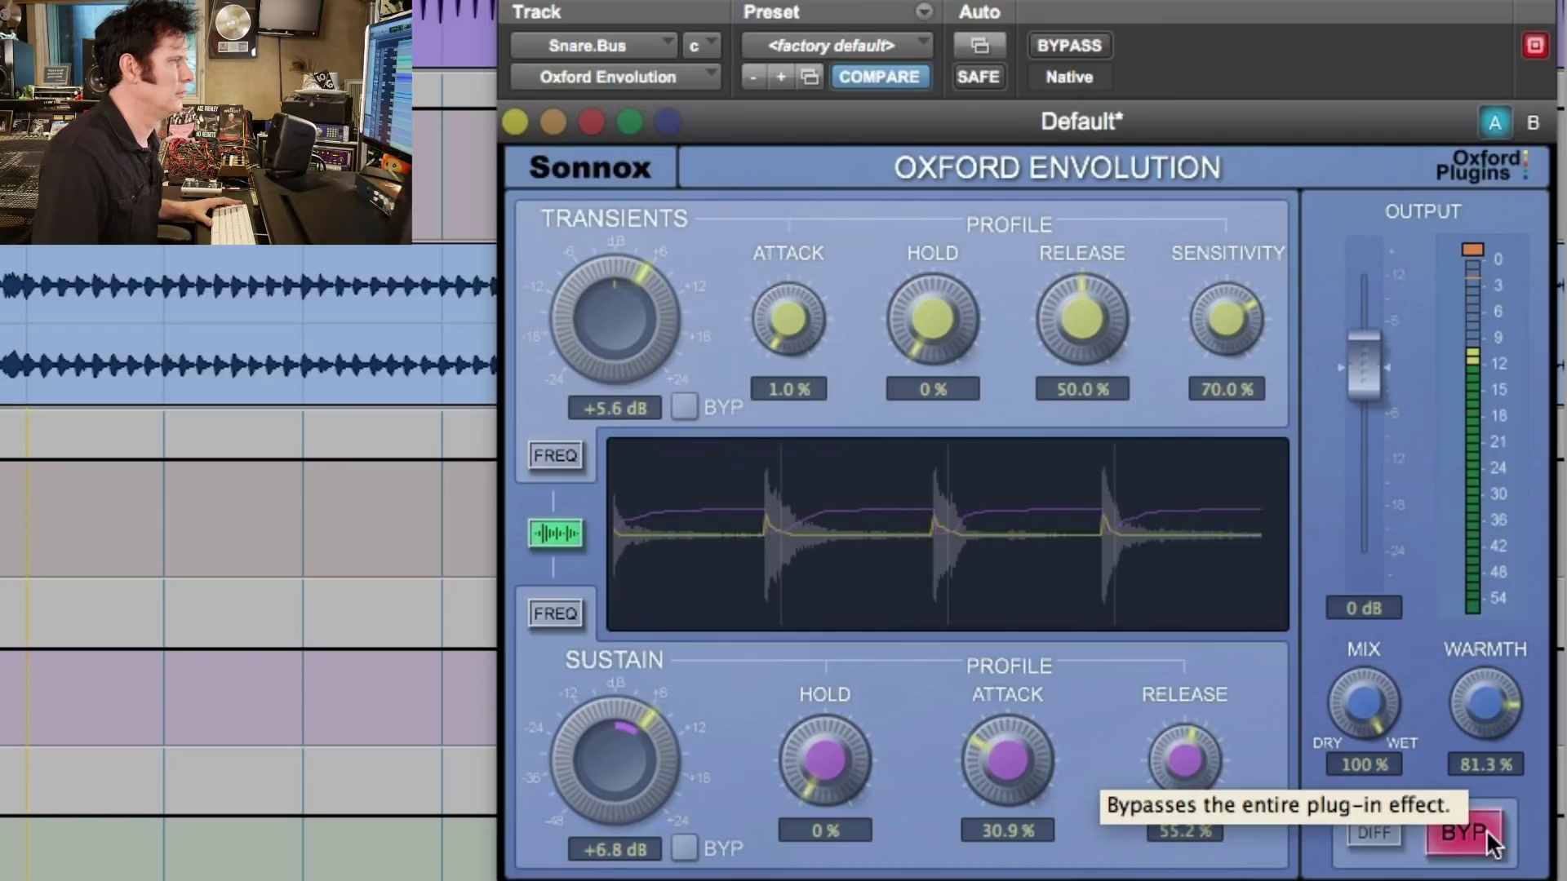
{"action": "left_click", "coordinate": [1479, 831]}
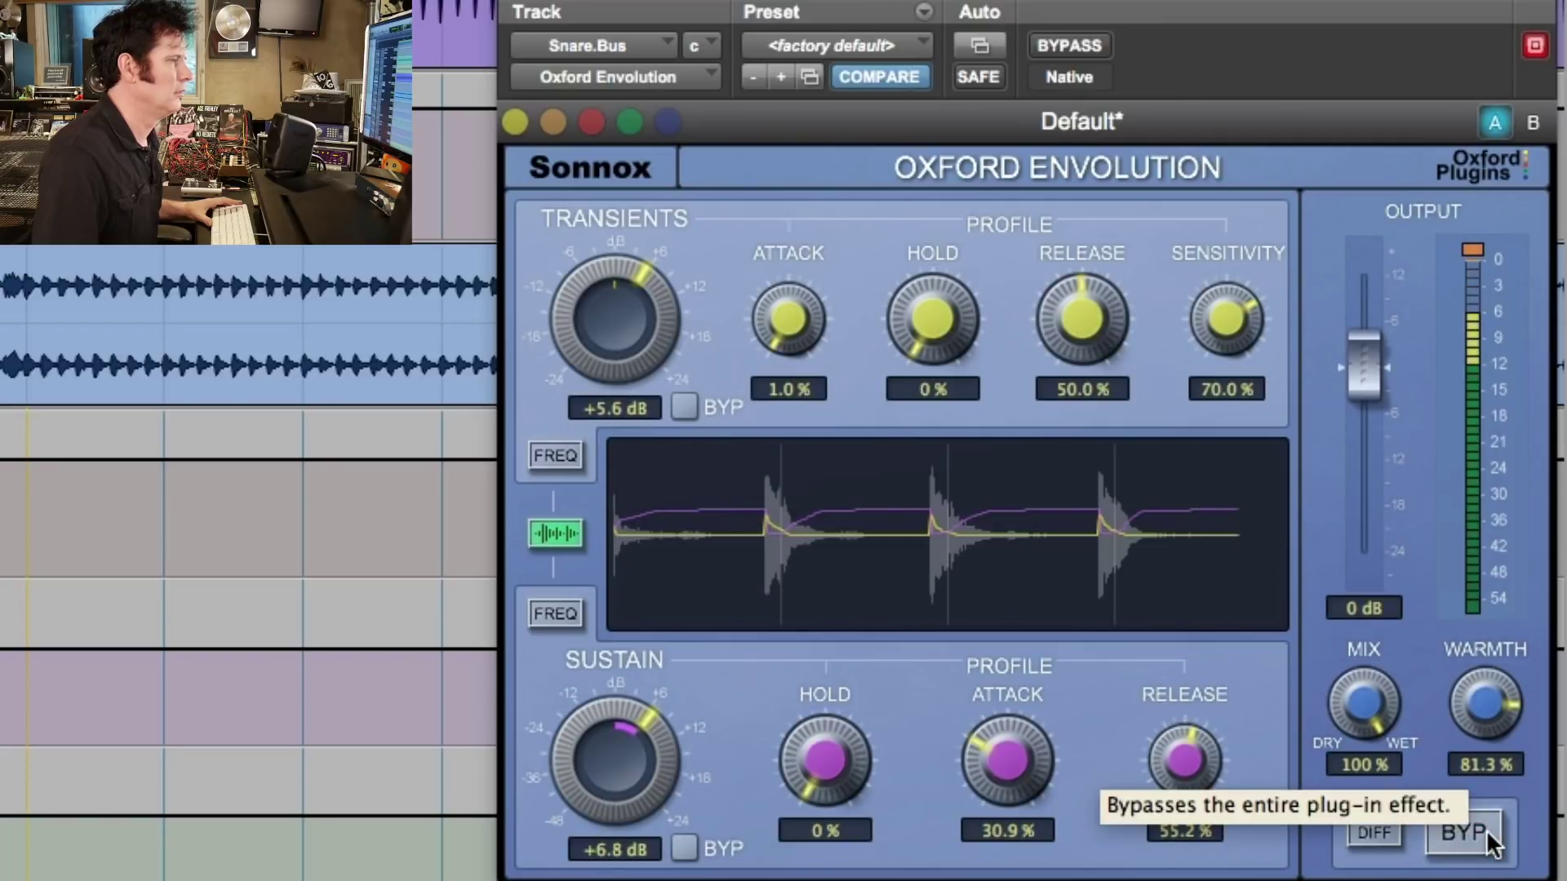
{"action": "left_click", "coordinate": [1459, 826]}
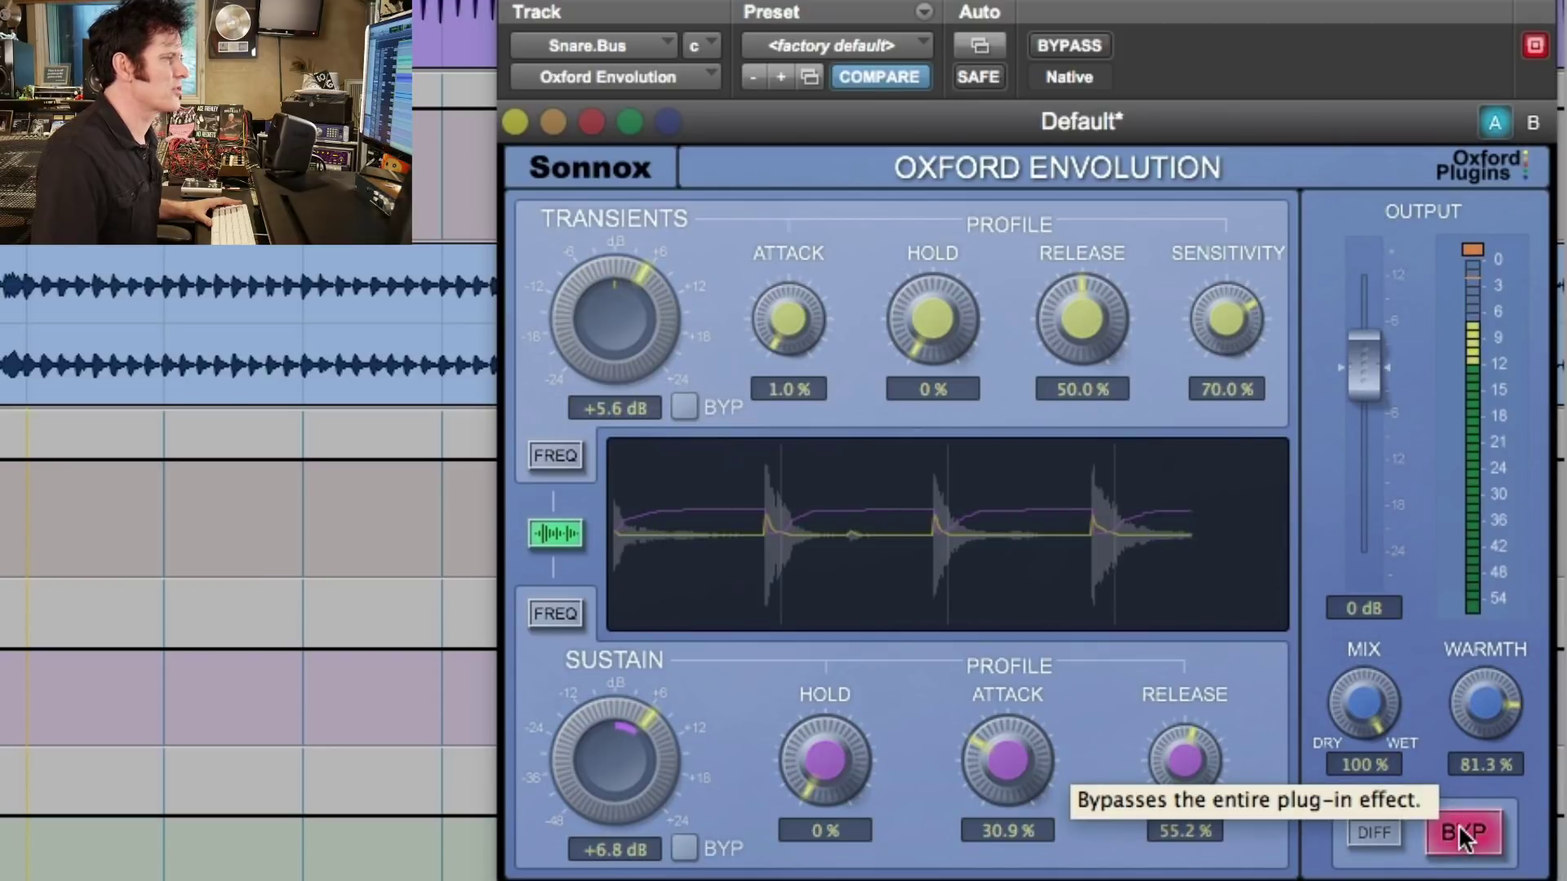
{"action": "left_click", "coordinate": [1458, 824]}
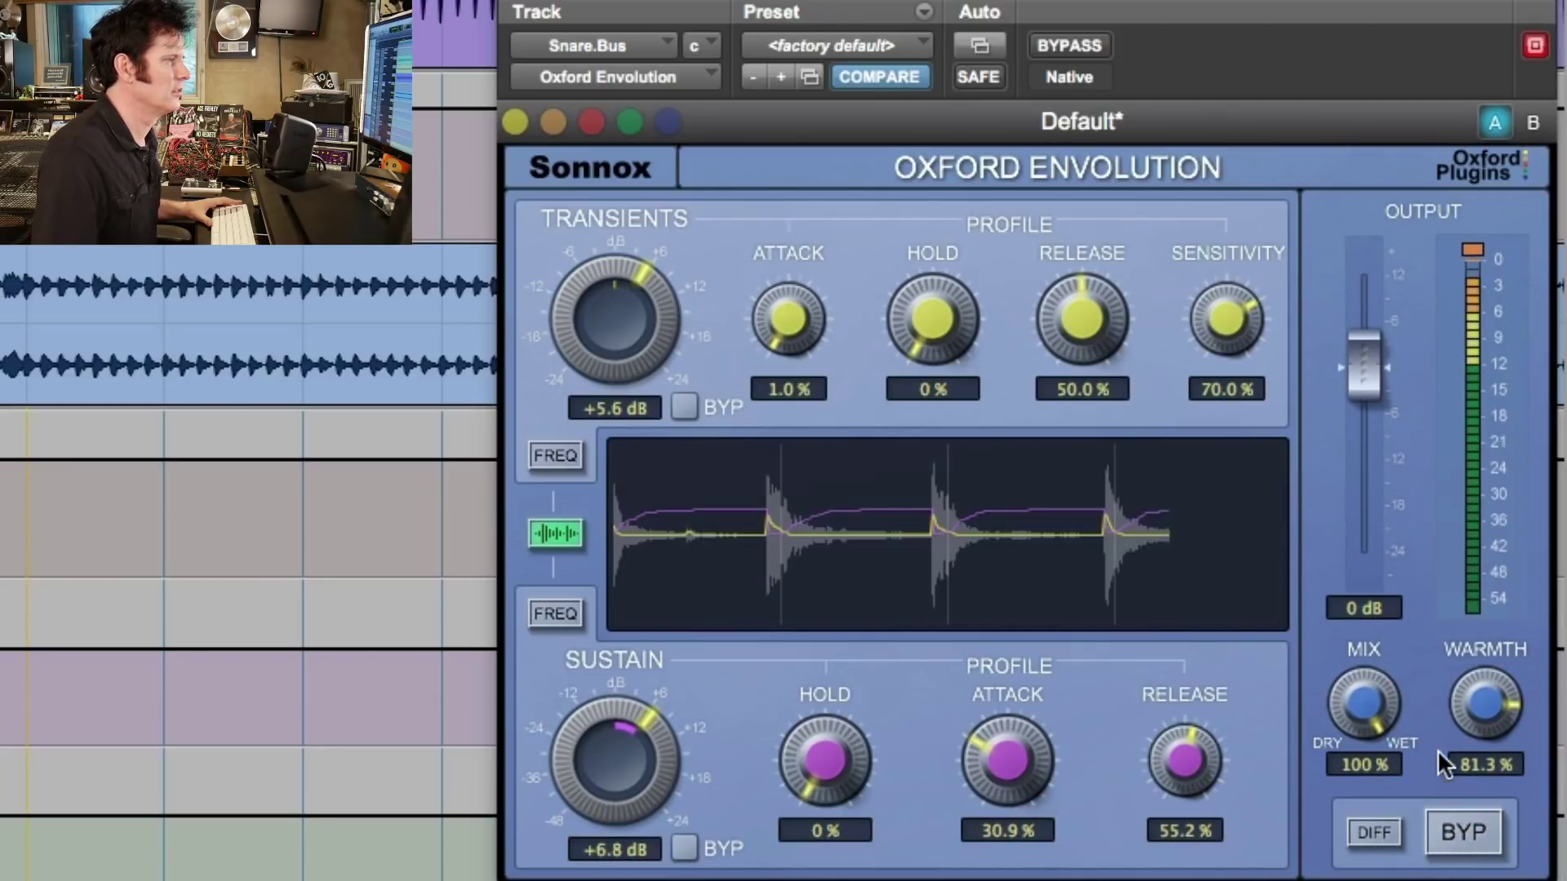
Vary the warmth during playback and settle it at 74.4%.
{"action": "scroll", "coordinate": [1476, 695], "scroll_direction": "down", "scroll_amount": 1}
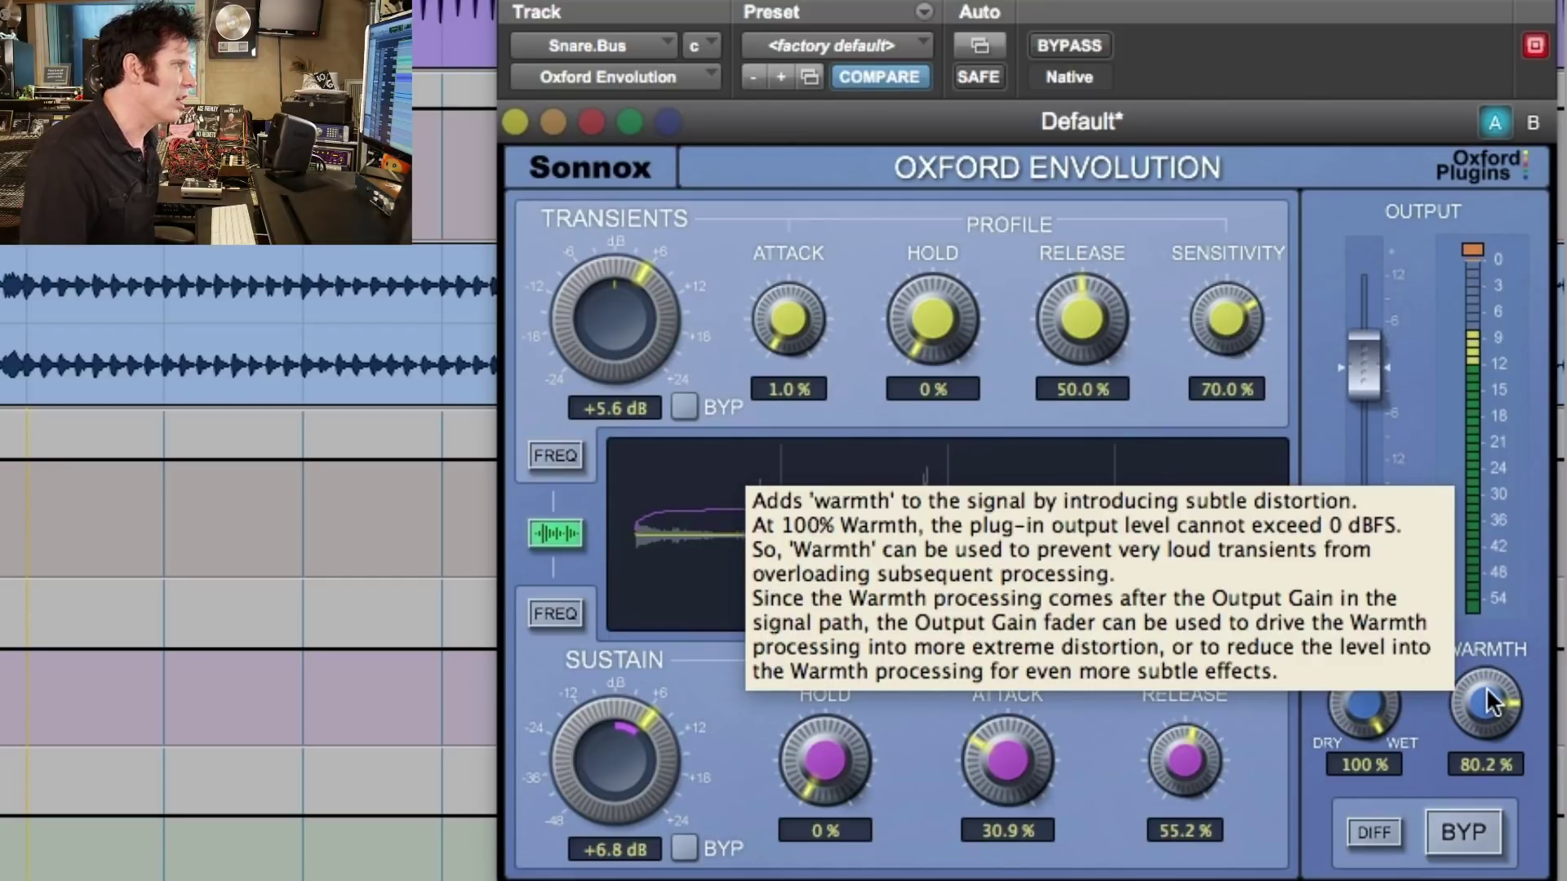
{"action": "left_click_drag", "start_coordinate": [1486, 687], "coordinate": [1490, 664]}
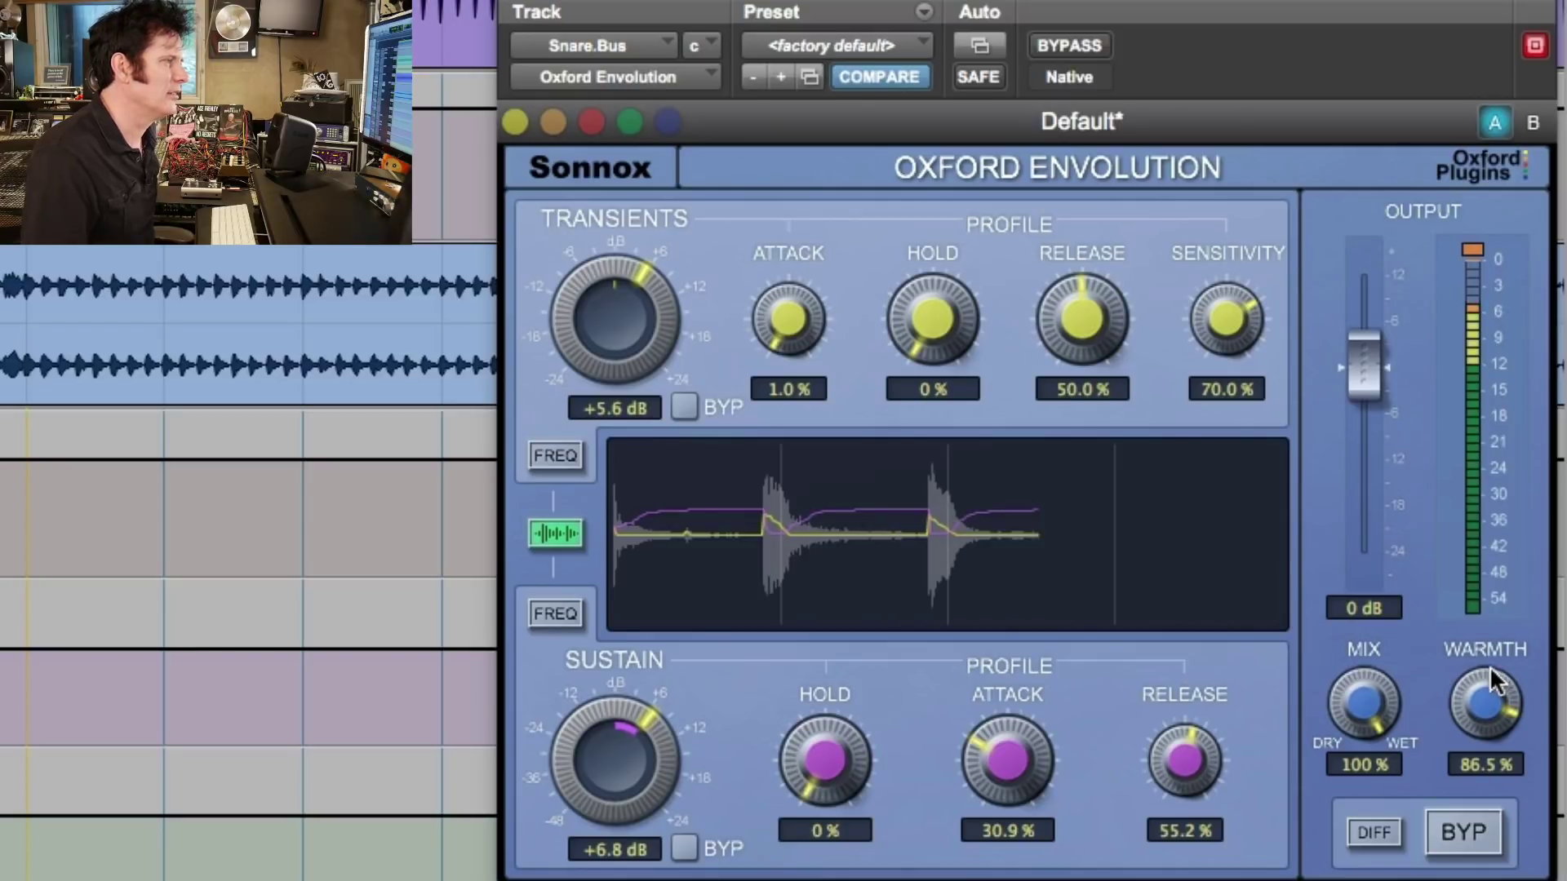
{"action": "left_click_drag", "start_coordinate": [1474, 722], "coordinate": [1418, 677]}
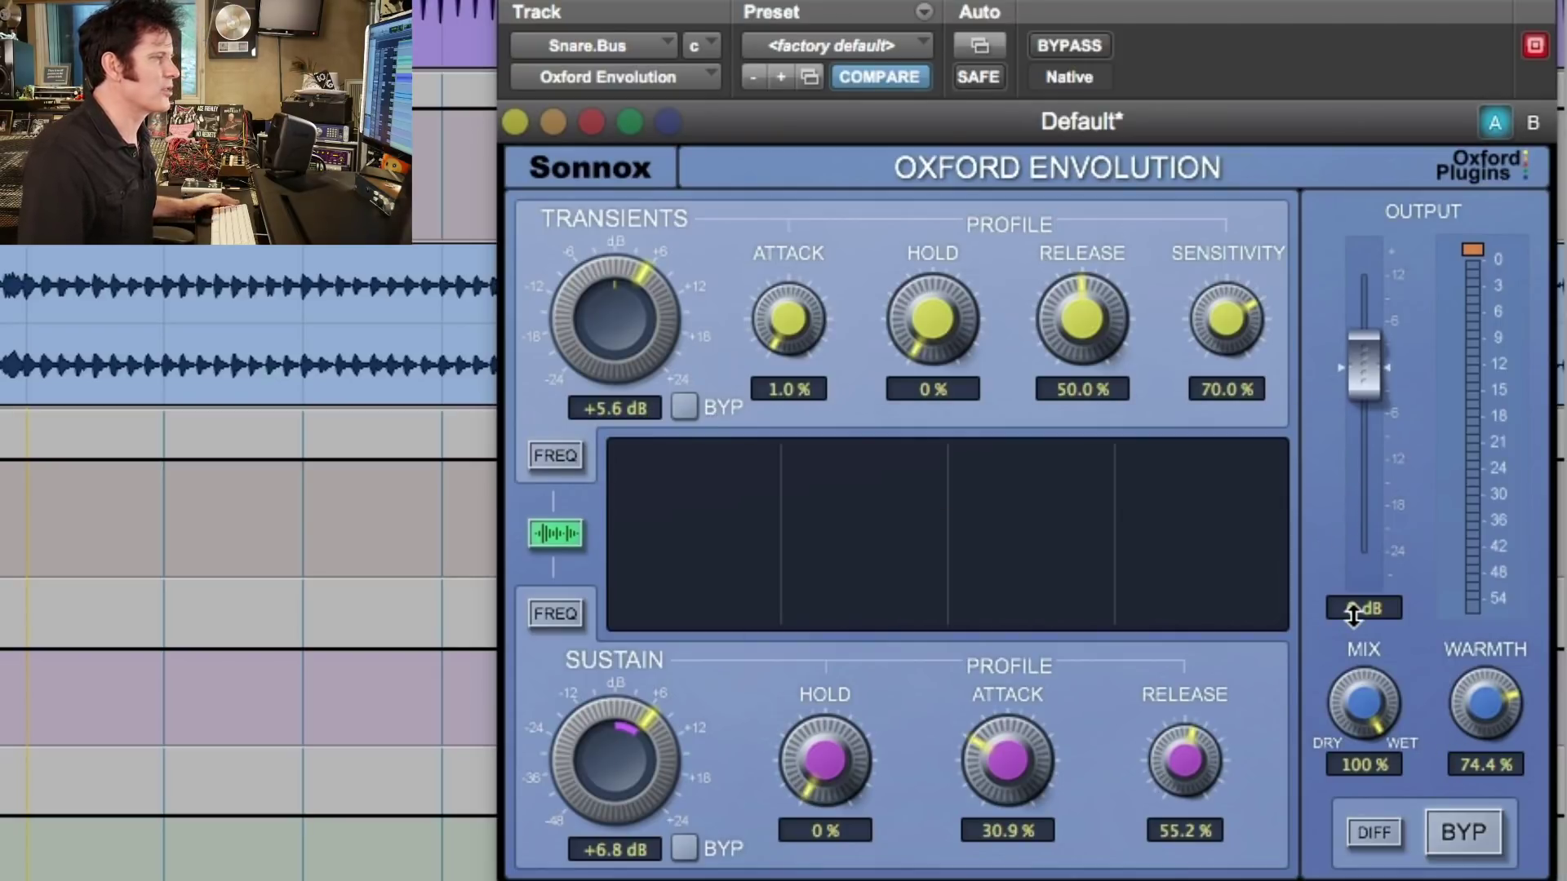
Reduce the plug-in mix to 58.5% during playback and compare the snare with the plug-in bypassed and active.
{"action": "key", "text": "space"}
{"action": "left_click_drag", "start_coordinate": [1364, 709], "coordinate": [1330, 828]}
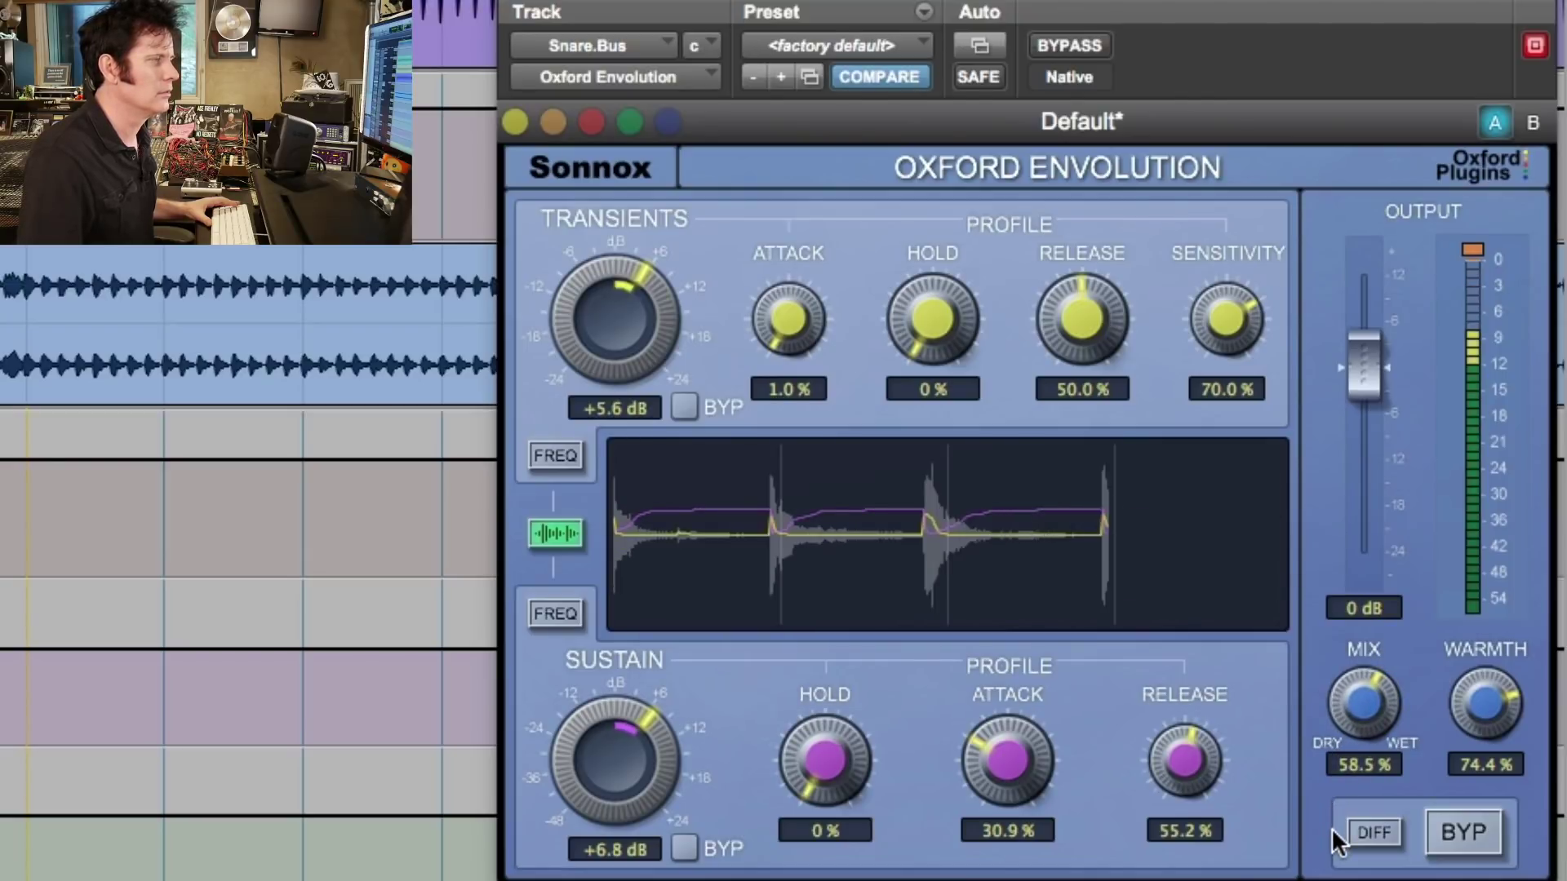
{"action": "left_click", "coordinate": [1069, 46]}
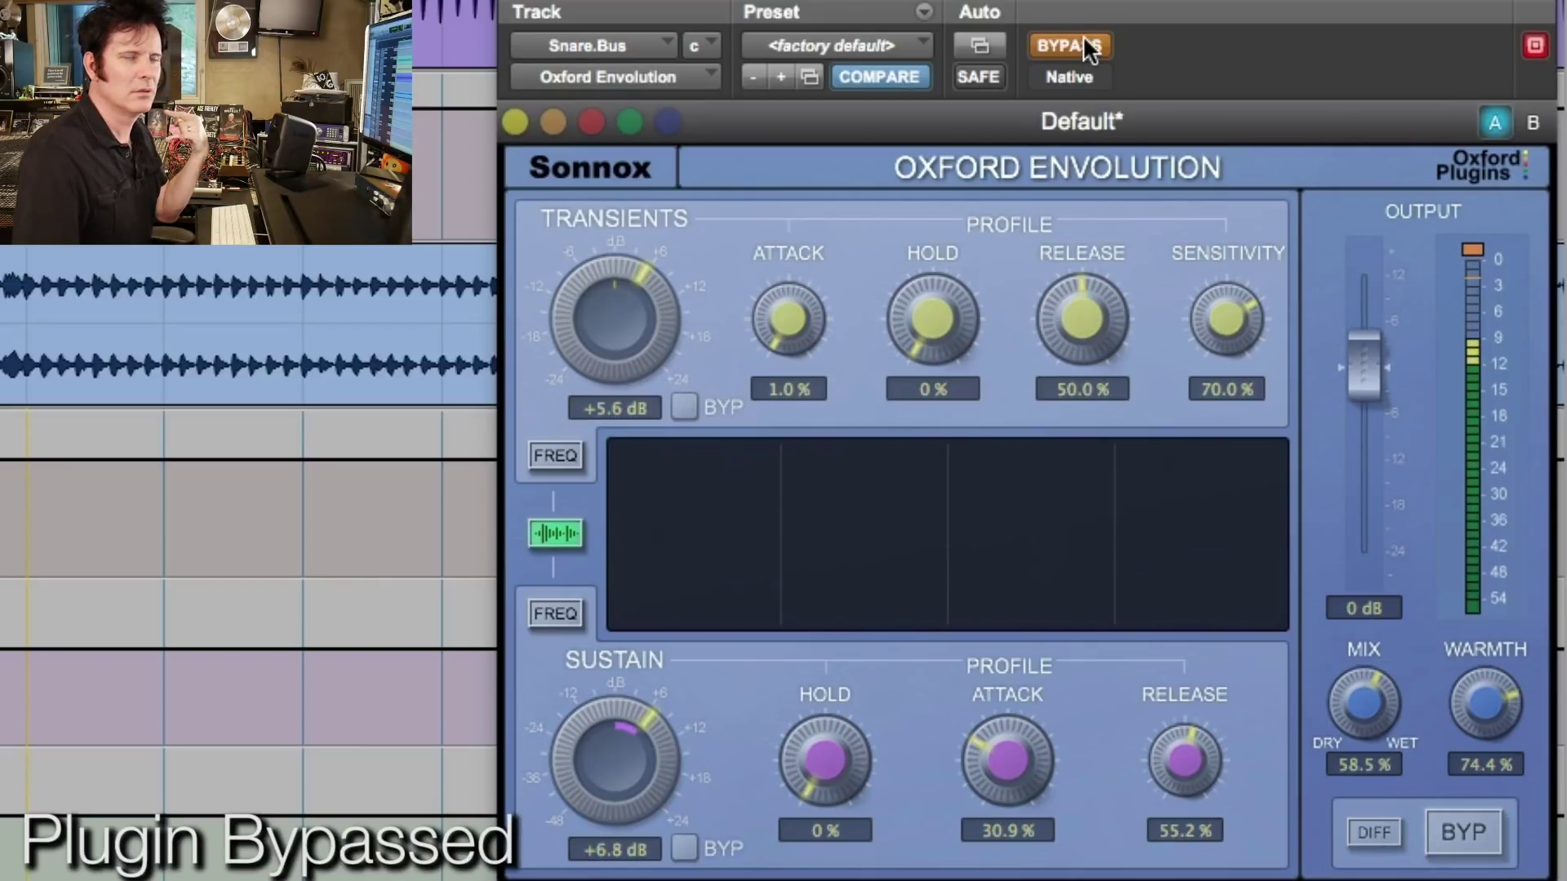
{"action": "left_click", "coordinate": [1085, 44]}
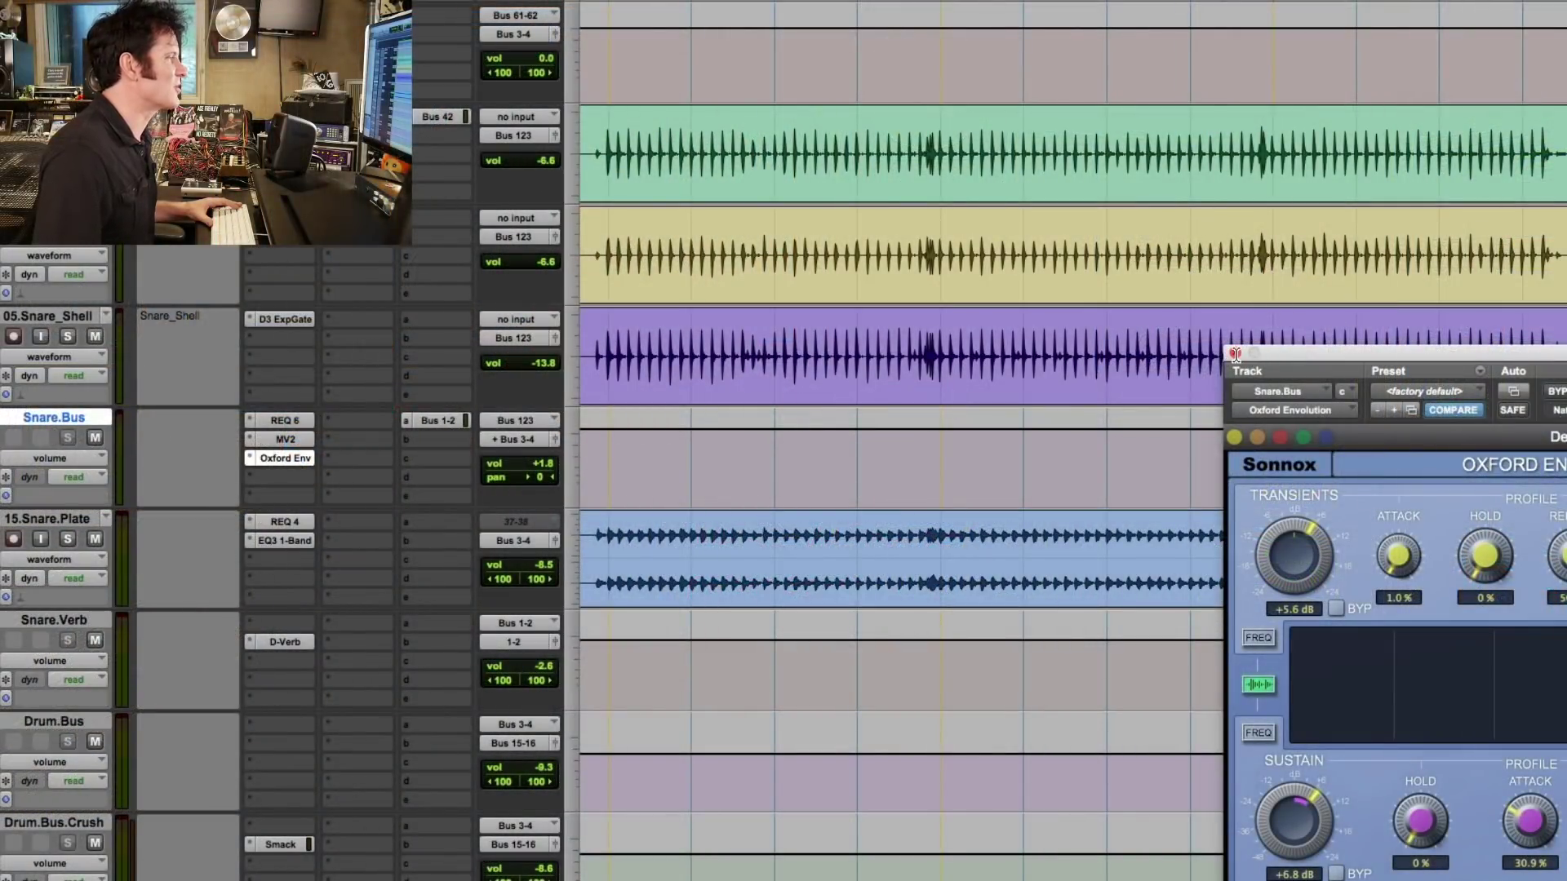
Close the snare bus plug-in window, select the middle section across the kick and snare tracks, and play it.
{"action": "left_click", "coordinate": [1234, 354]}
{"action": "scroll", "coordinate": [1206, 565], "scroll_direction": "down", "scroll_amount": 5}
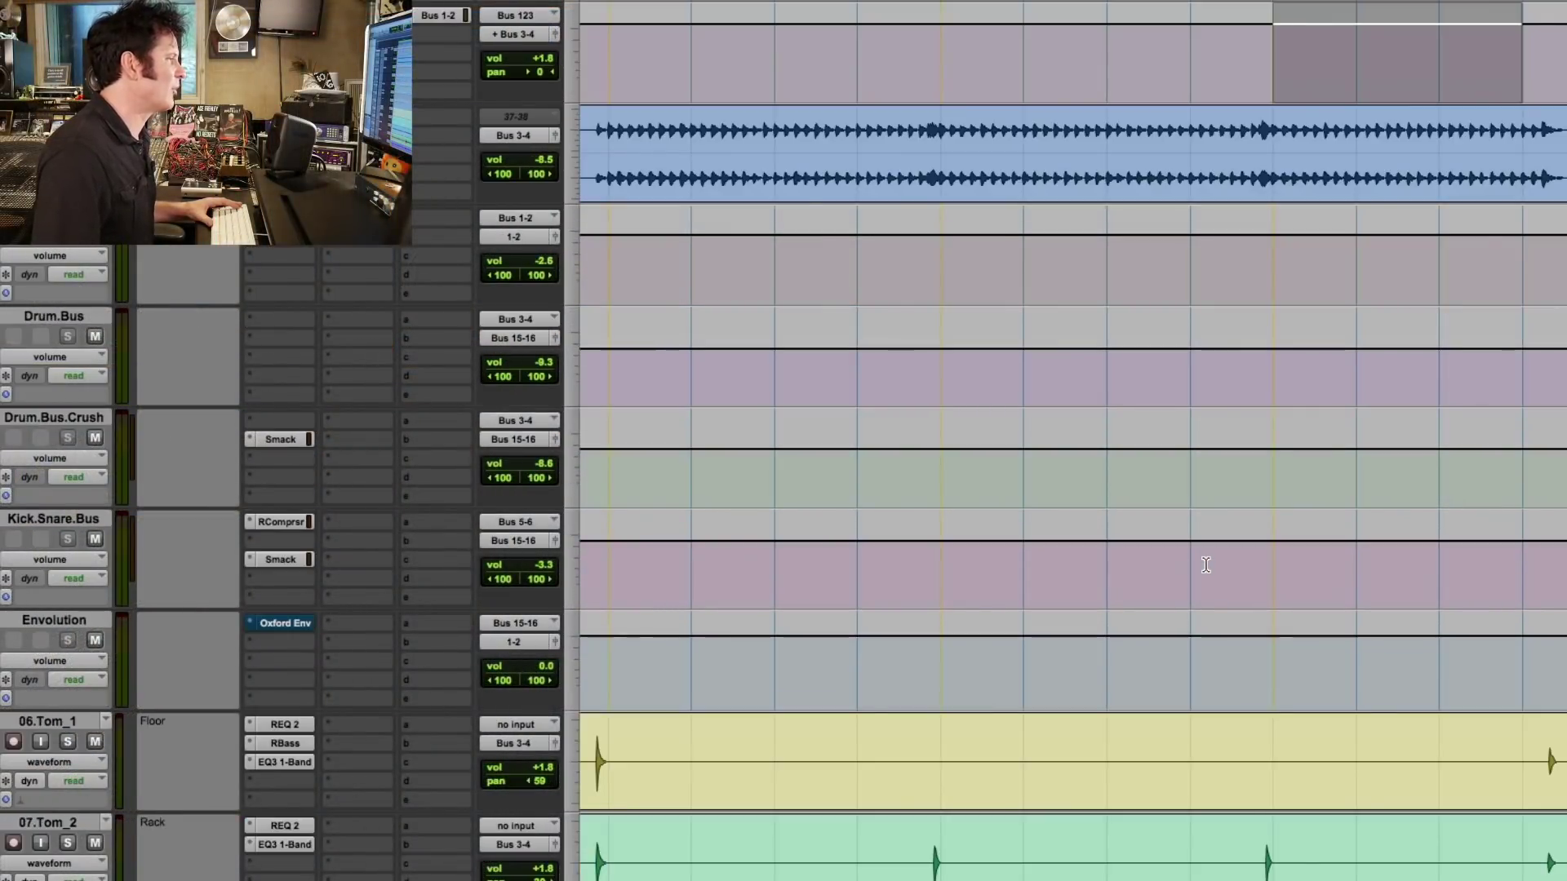
{"action": "scroll", "coordinate": [1206, 564], "scroll_direction": "up", "scroll_amount": 5}
{"action": "left_click_drag", "start_coordinate": [947, 135], "coordinate": [1253, 132]}
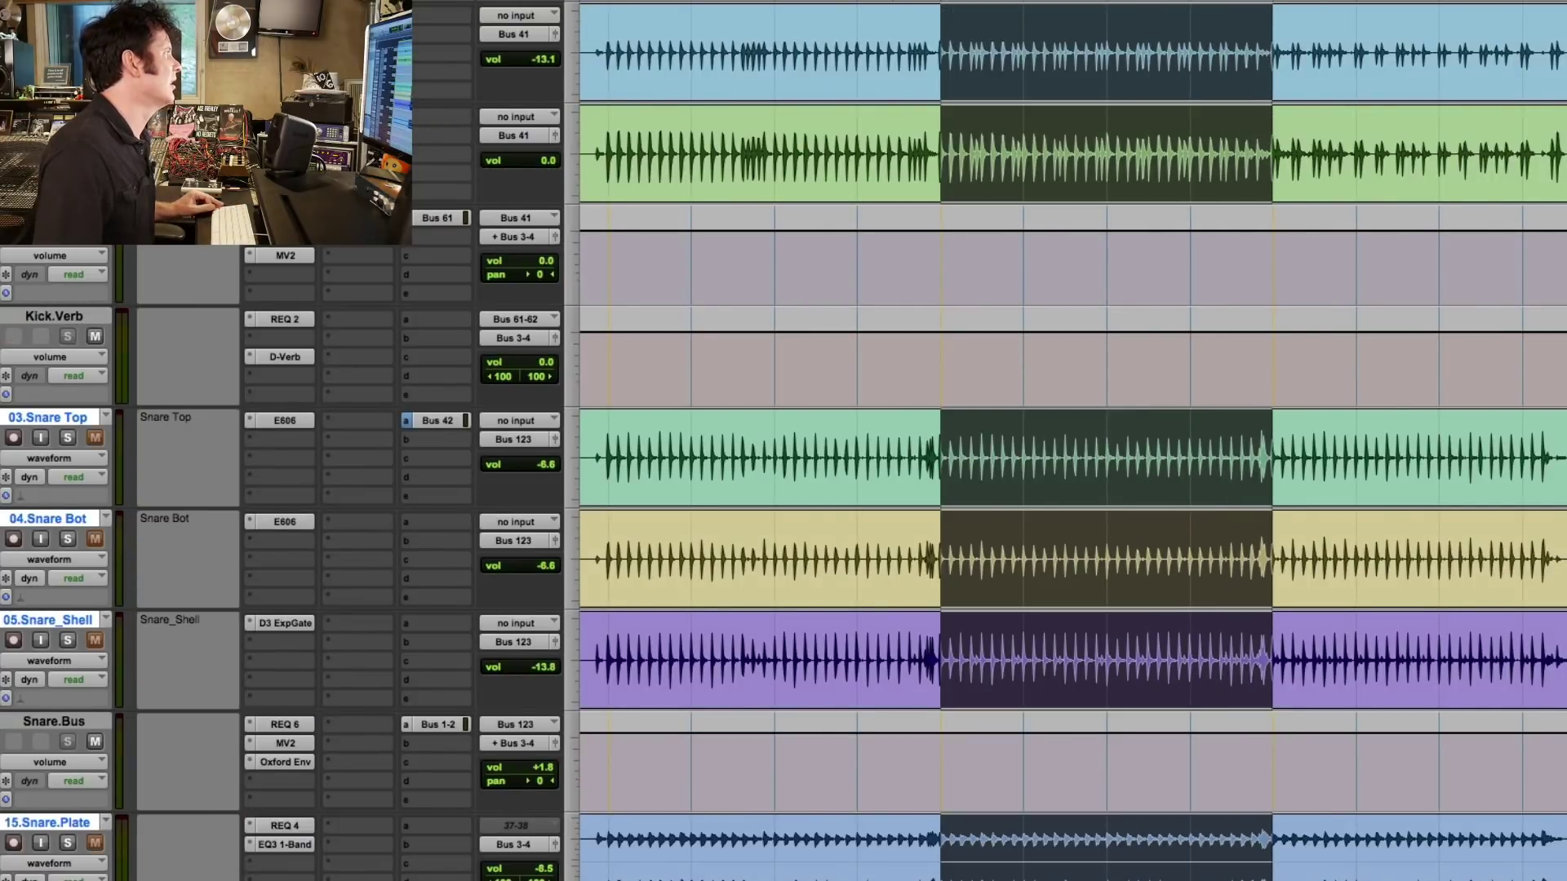
{"action": "key", "text": "space"}
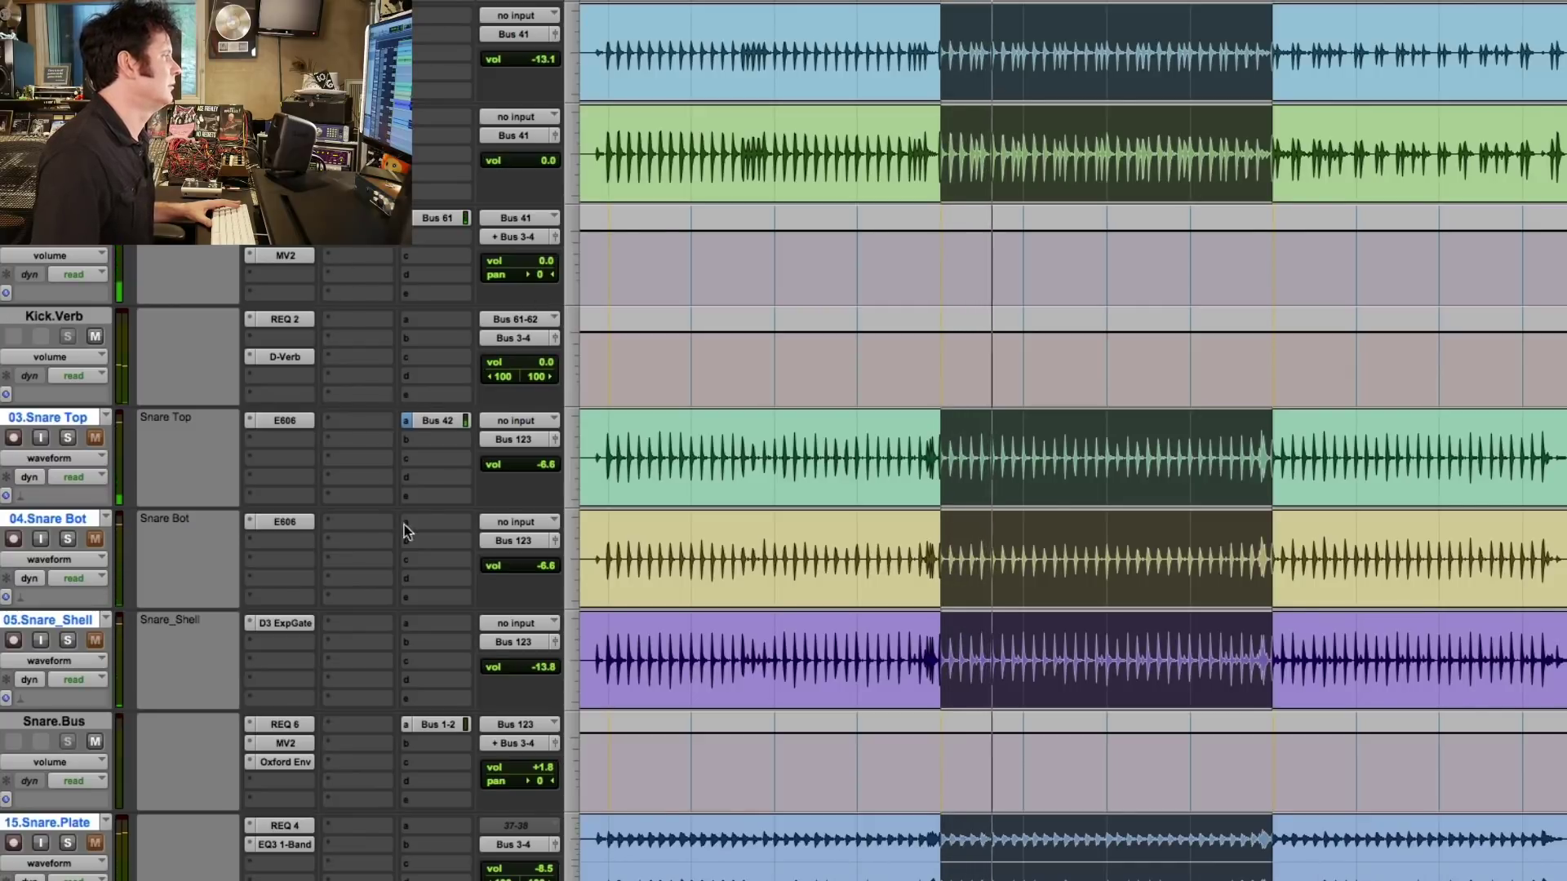
Insert the mono Oxford Envolution on the Kick.Sub track in the free slot below MV2.
{"action": "left_click", "coordinate": [282, 277]}
{"action": "mouse_move", "coordinate": [304, 318]}
{"action": "mouse_move", "coordinate": [523, 338]}
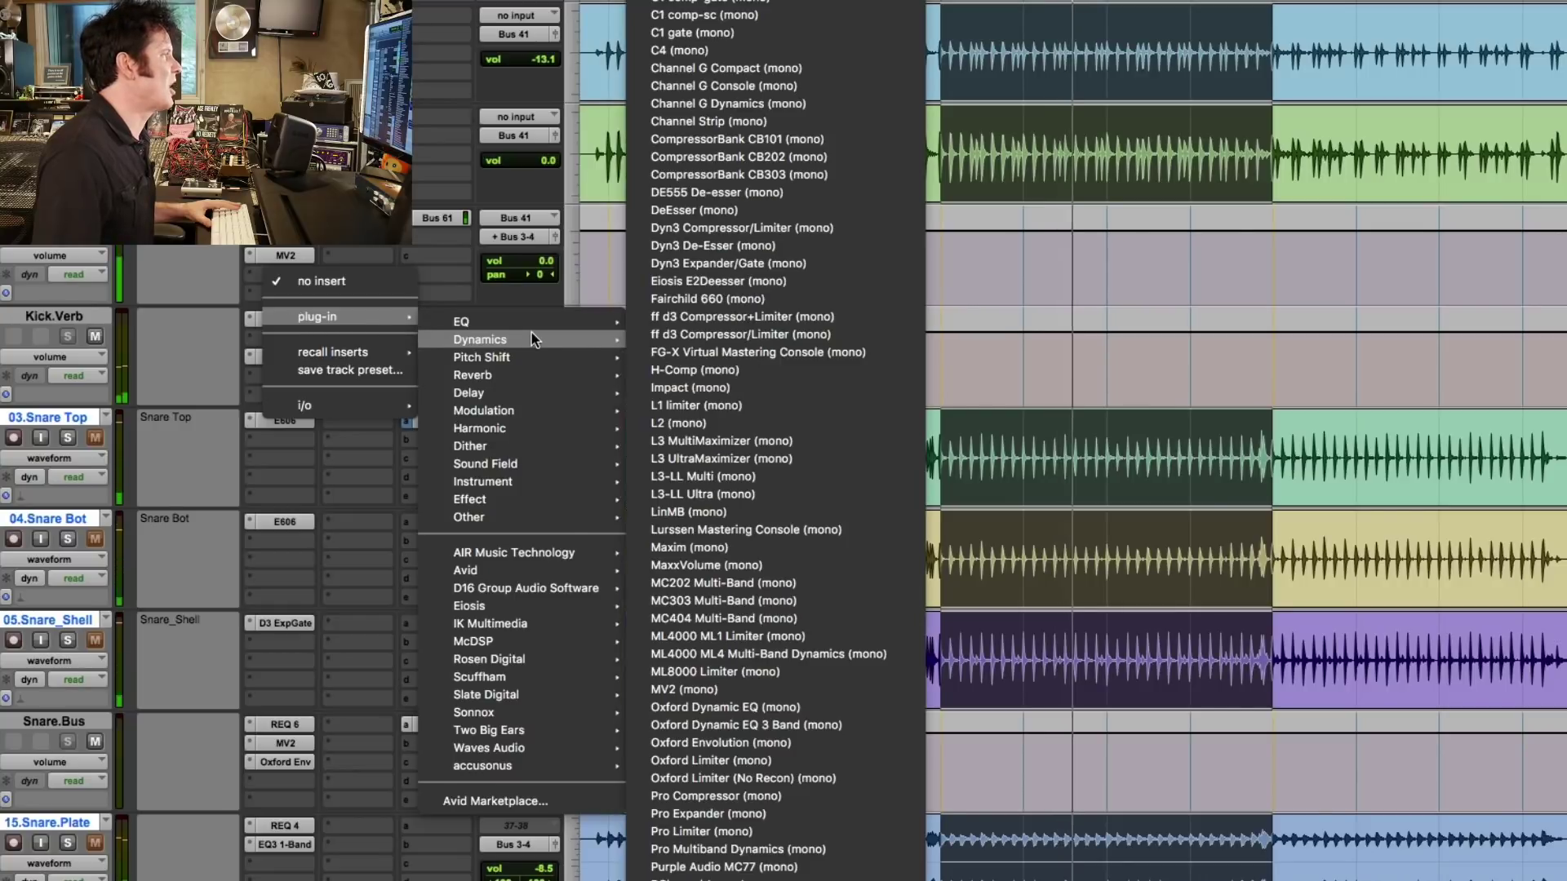
{"action": "left_click", "coordinate": [790, 742]}
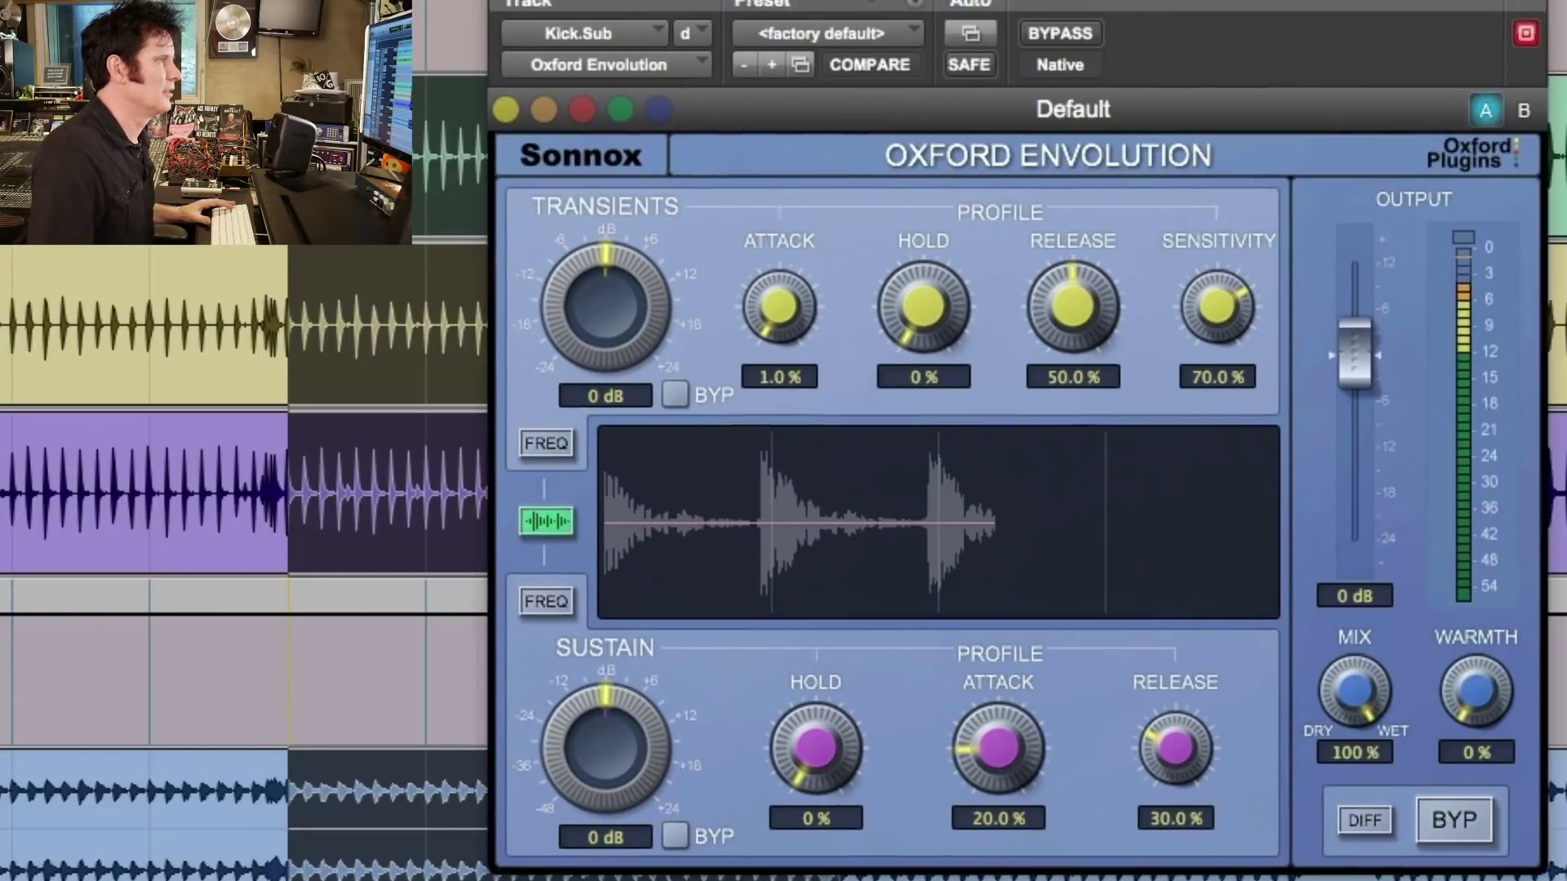
Set the kick's transients gain to +4.9 dB and sustain gain to -4.8 dB, and compare the plug-in bypassed and active.
{"action": "mouse_move", "coordinate": [631, 243]}
{"action": "left_mouse_down"}
{"action": "mouse_move", "coordinate": [629, 264]}
{"action": "mouse_move", "coordinate": [624, 251]}
{"action": "left_mouse_up"}
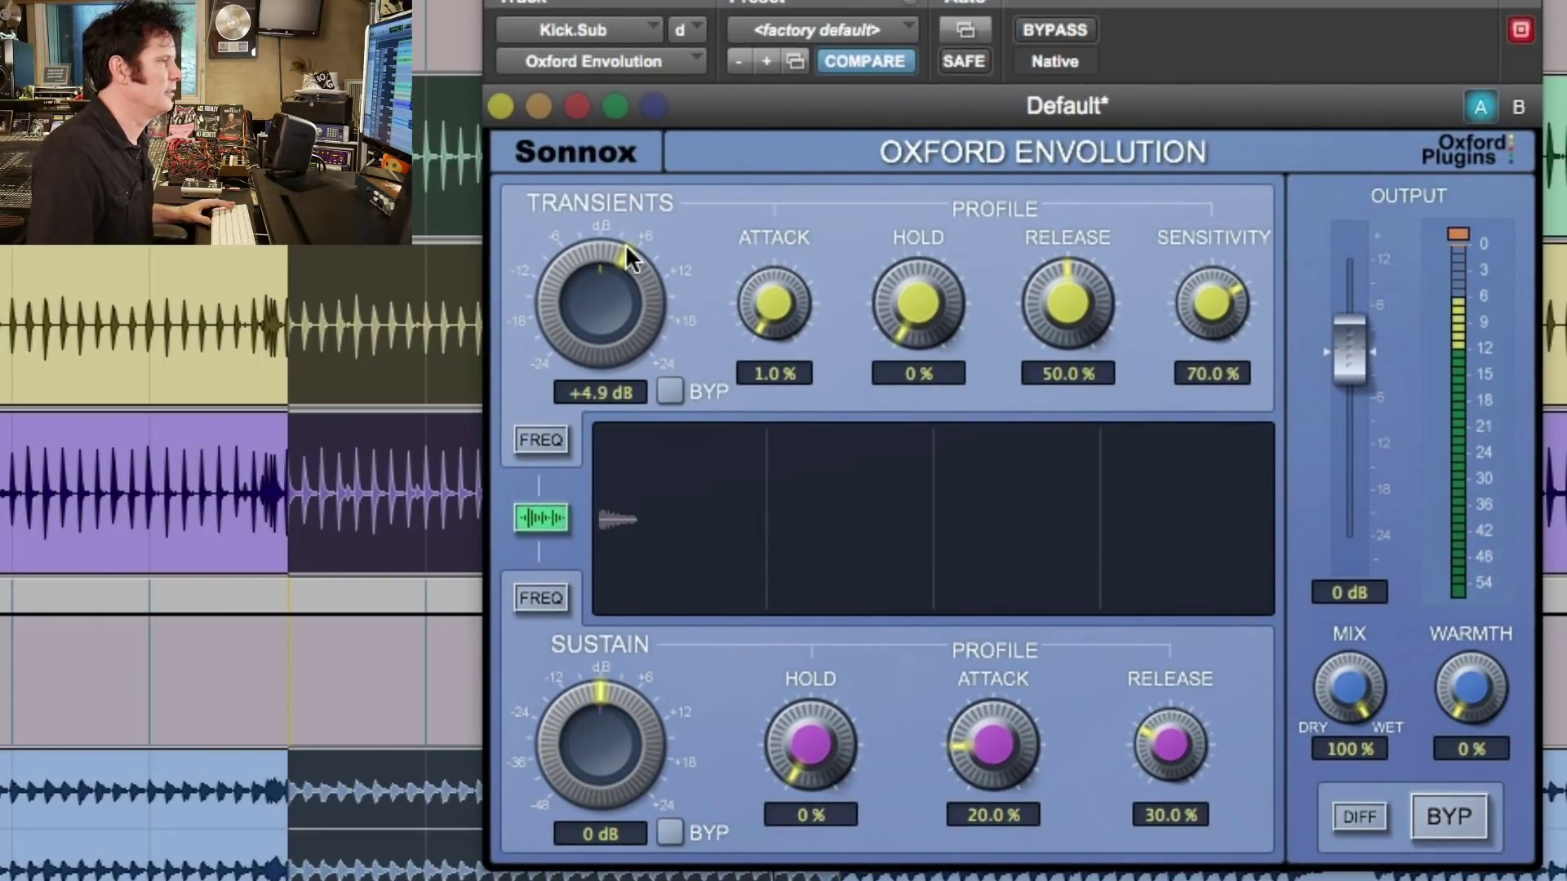
{"action": "left_click_drag", "start_coordinate": [602, 685], "coordinate": [585, 709]}
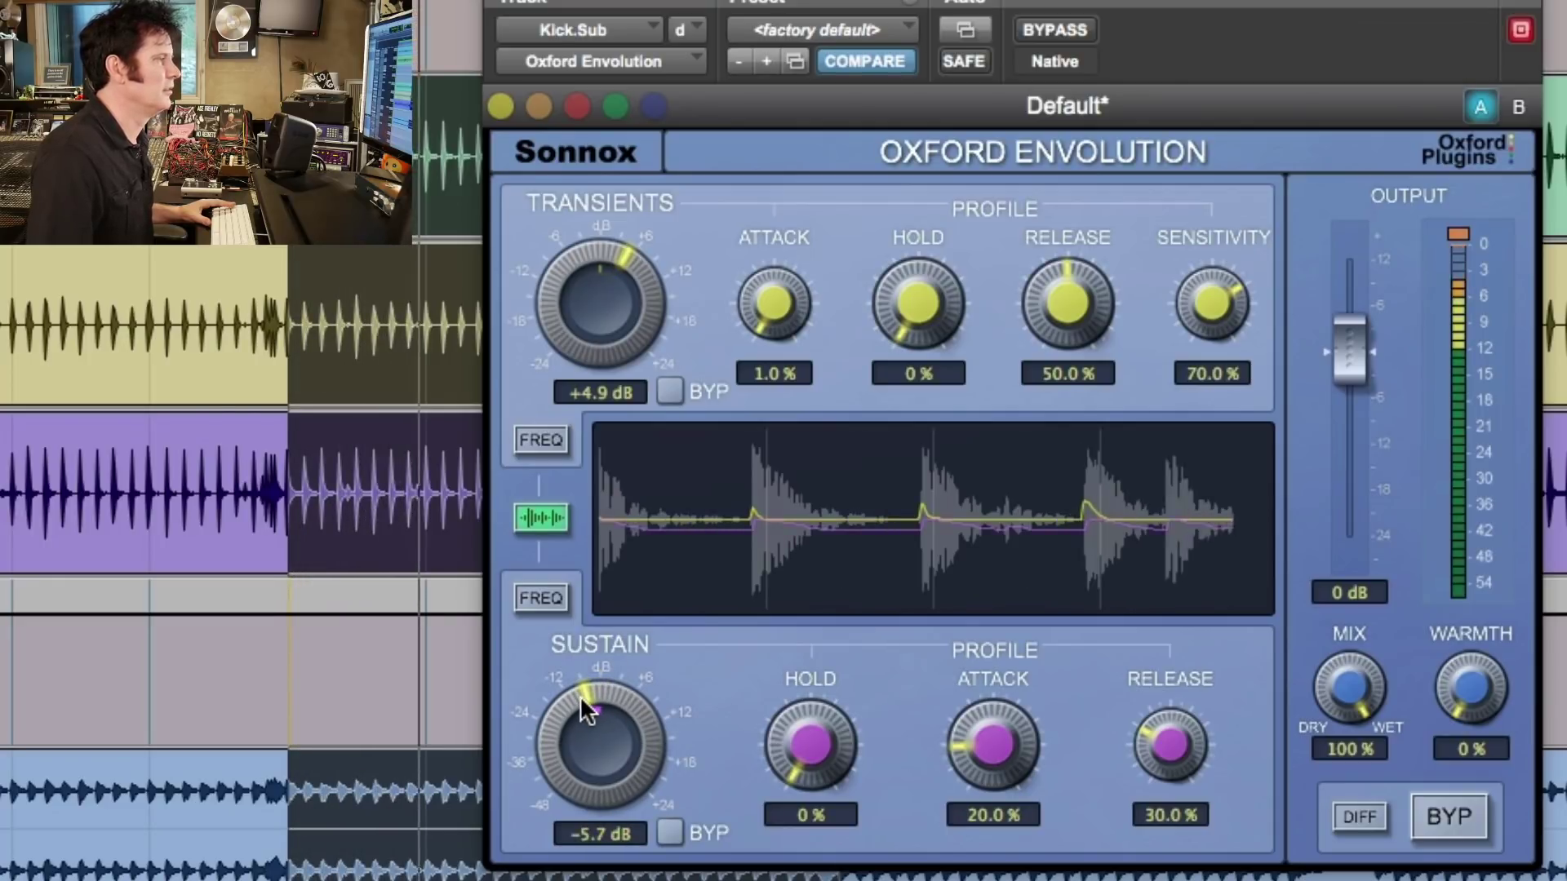
{"action": "left_click_drag", "start_coordinate": [584, 710], "coordinate": [587, 712]}
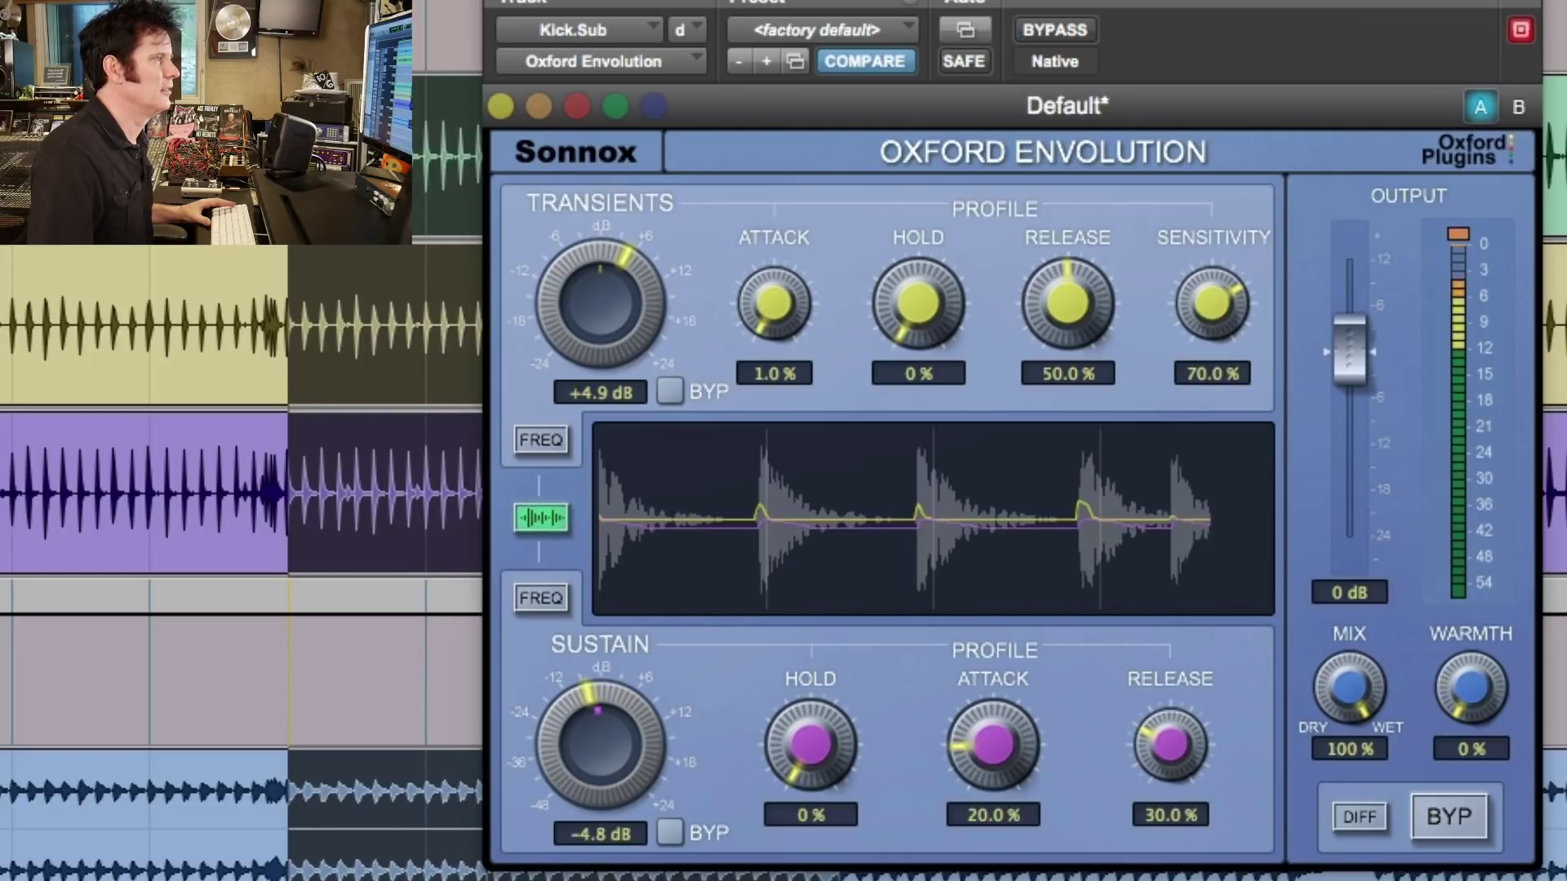
{"action": "left_click", "coordinate": [1058, 29]}
{"action": "left_click", "coordinate": [1064, 30]}
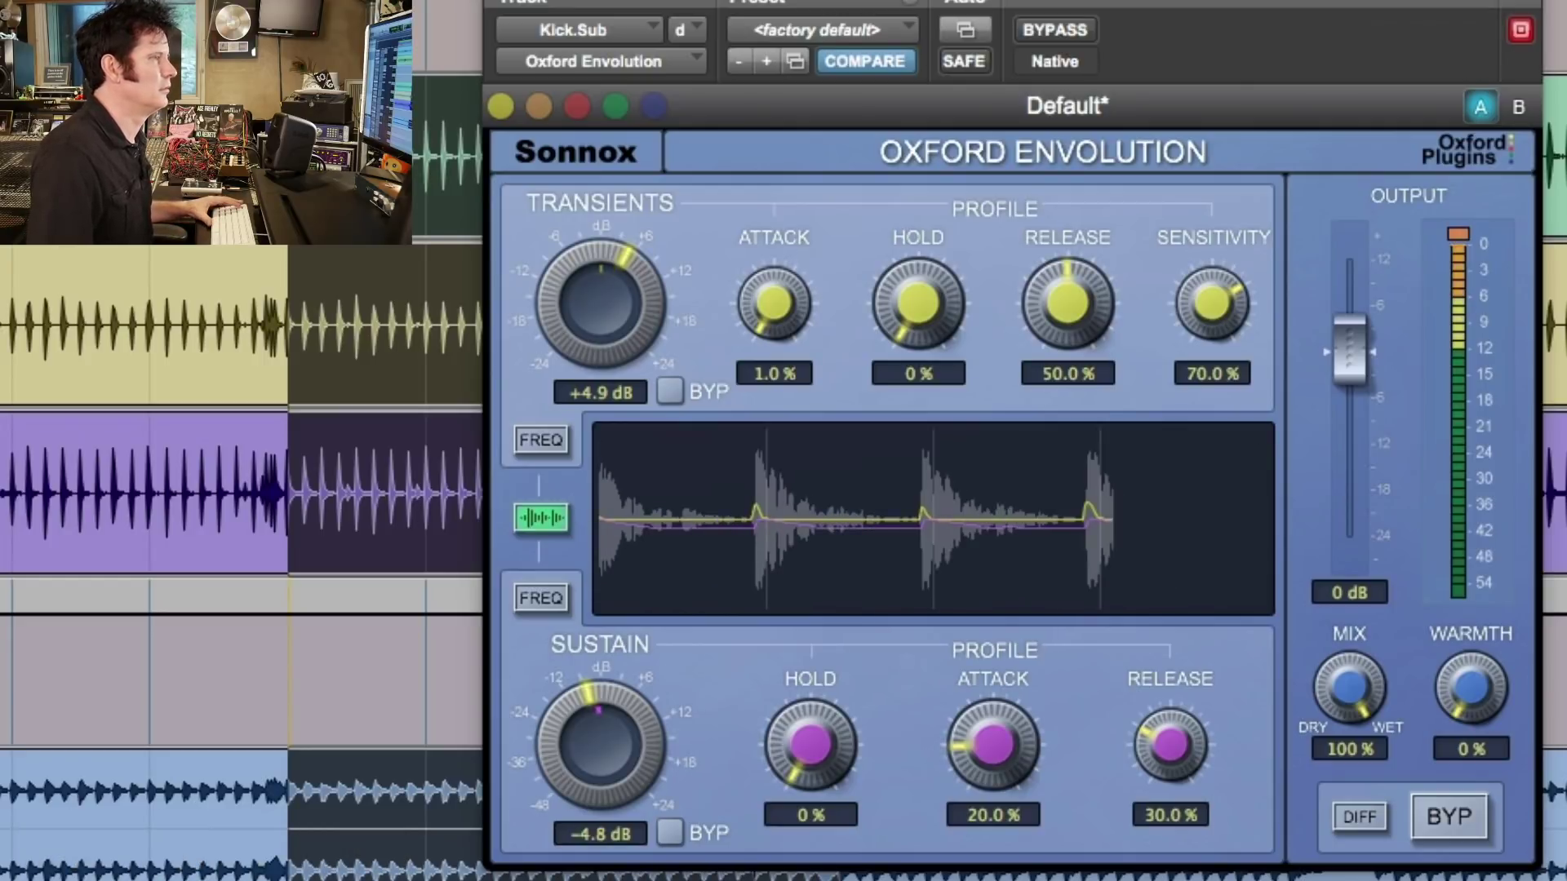
Raise the kick's warmth to 60.2% during playback and compare the plug-in bypassed and active.
{"action": "left_click_drag", "start_coordinate": [1481, 684], "coordinate": [1486, 487]}
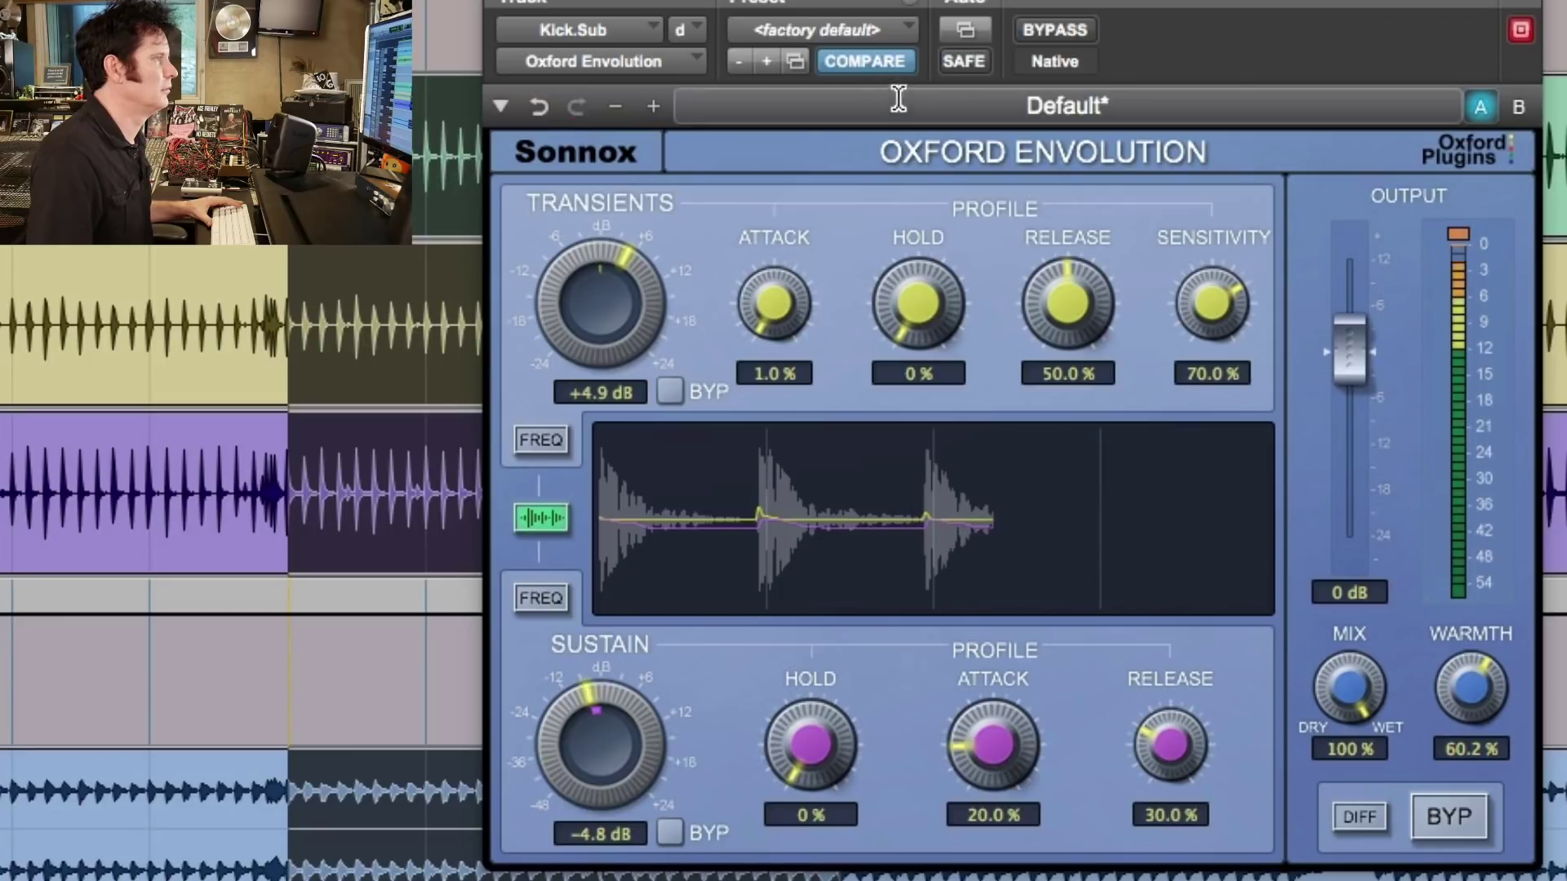
{"action": "left_click", "coordinate": [1053, 30]}
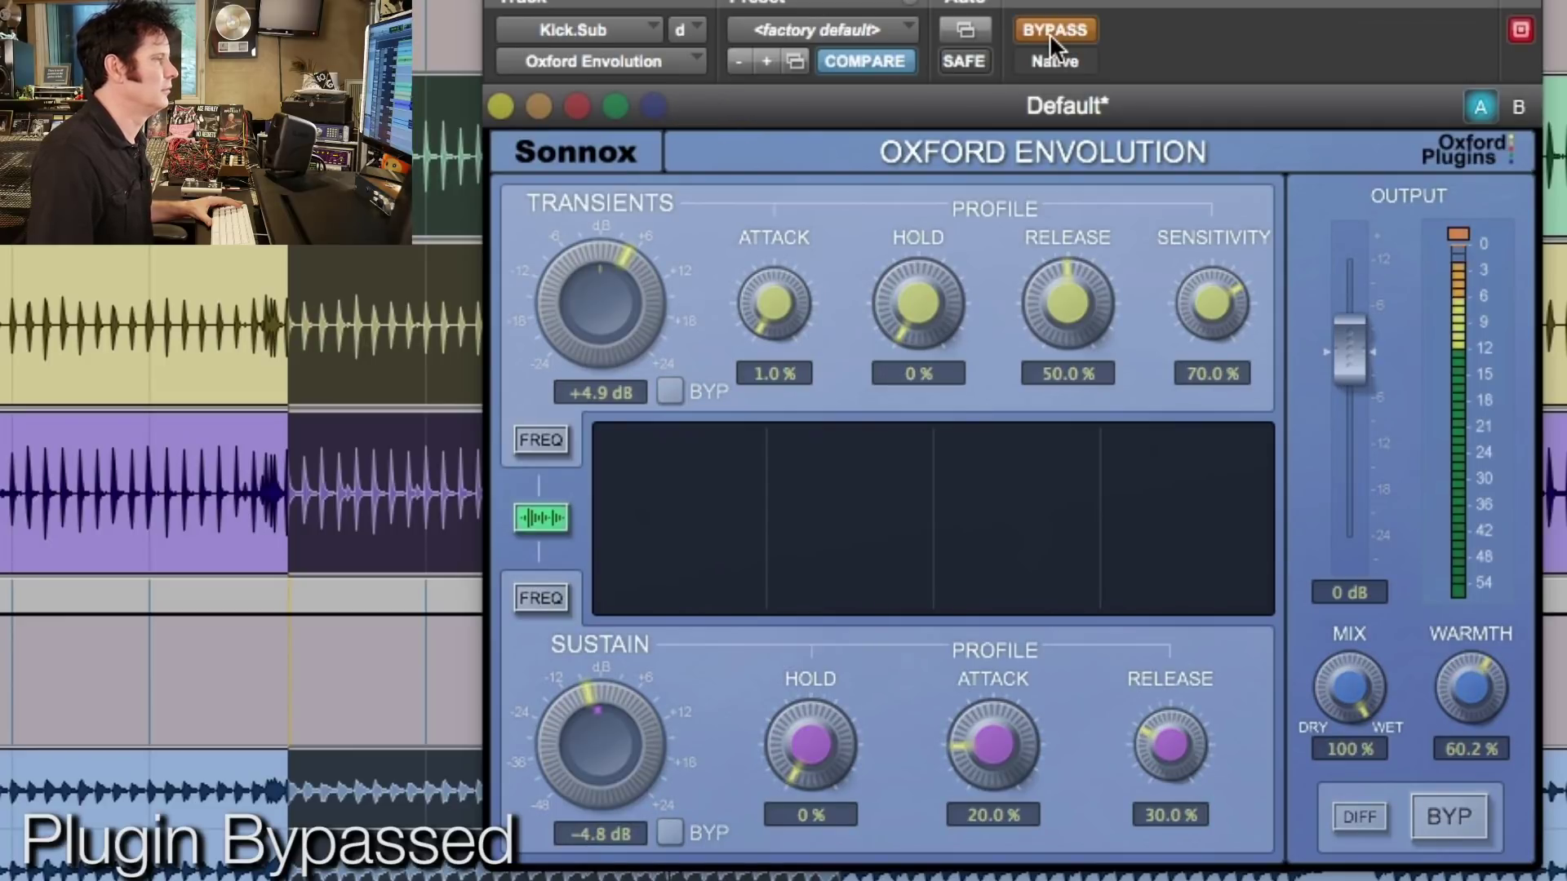
{"action": "left_click", "coordinate": [1049, 33]}
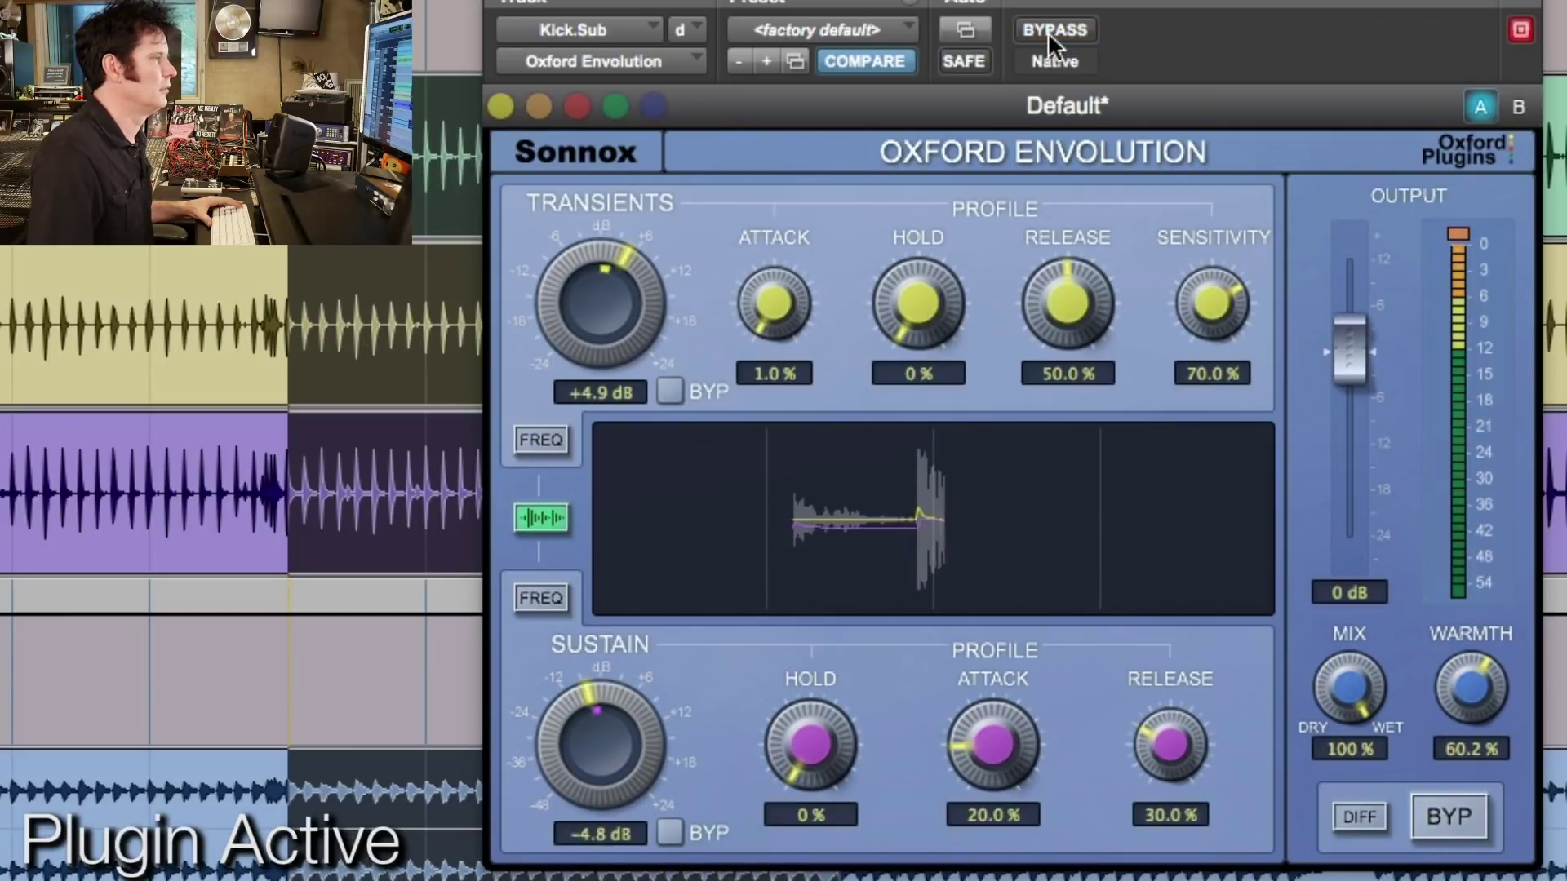
Raise the kick's transients gain to +6.8 dB and close the Kick.Sub plug-in window.
{"action": "left_click_drag", "start_coordinate": [576, 246], "coordinate": [583, 244]}
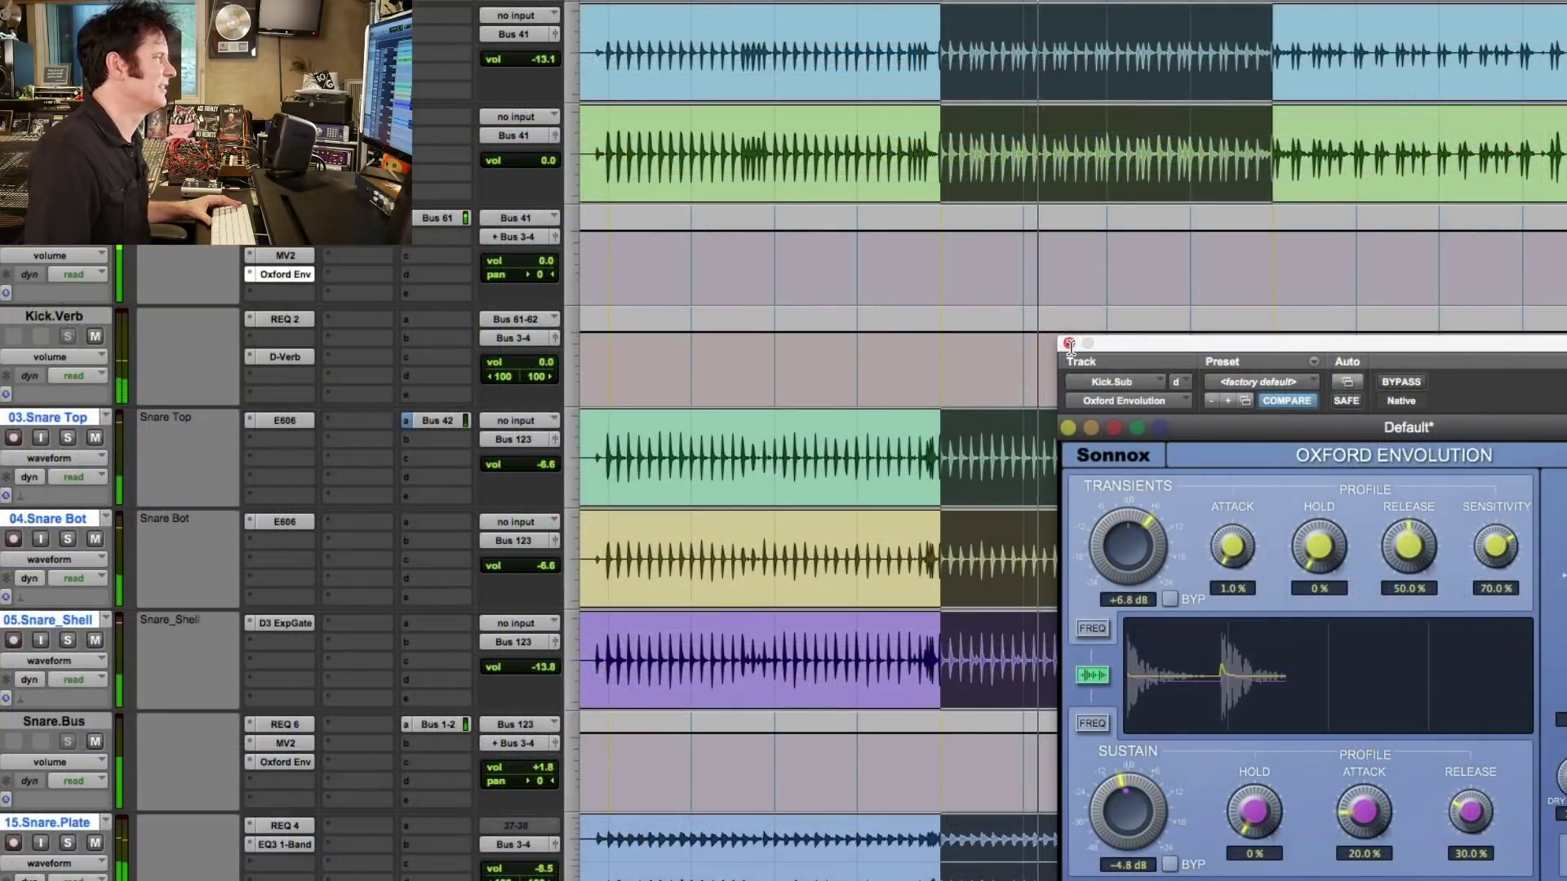
{"action": "left_click", "coordinate": [1065, 343]}
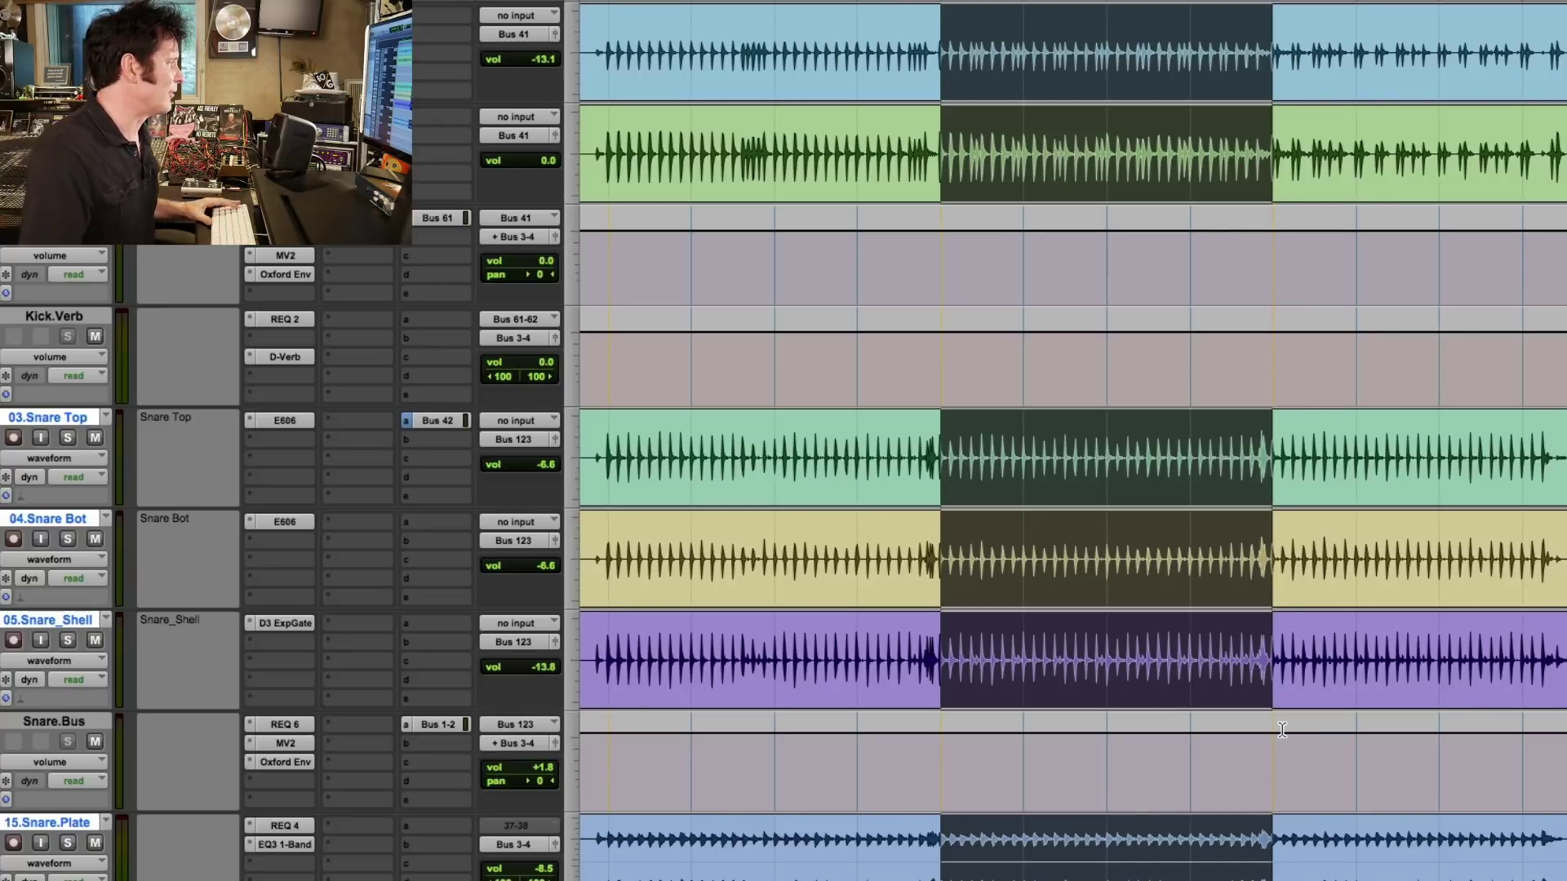
Insert the stereo Oxford Envolution in the first insert slot of the Drum.Bus track.
{"action": "scroll", "coordinate": [1282, 729], "scroll_direction": "down", "scroll_amount": 3}
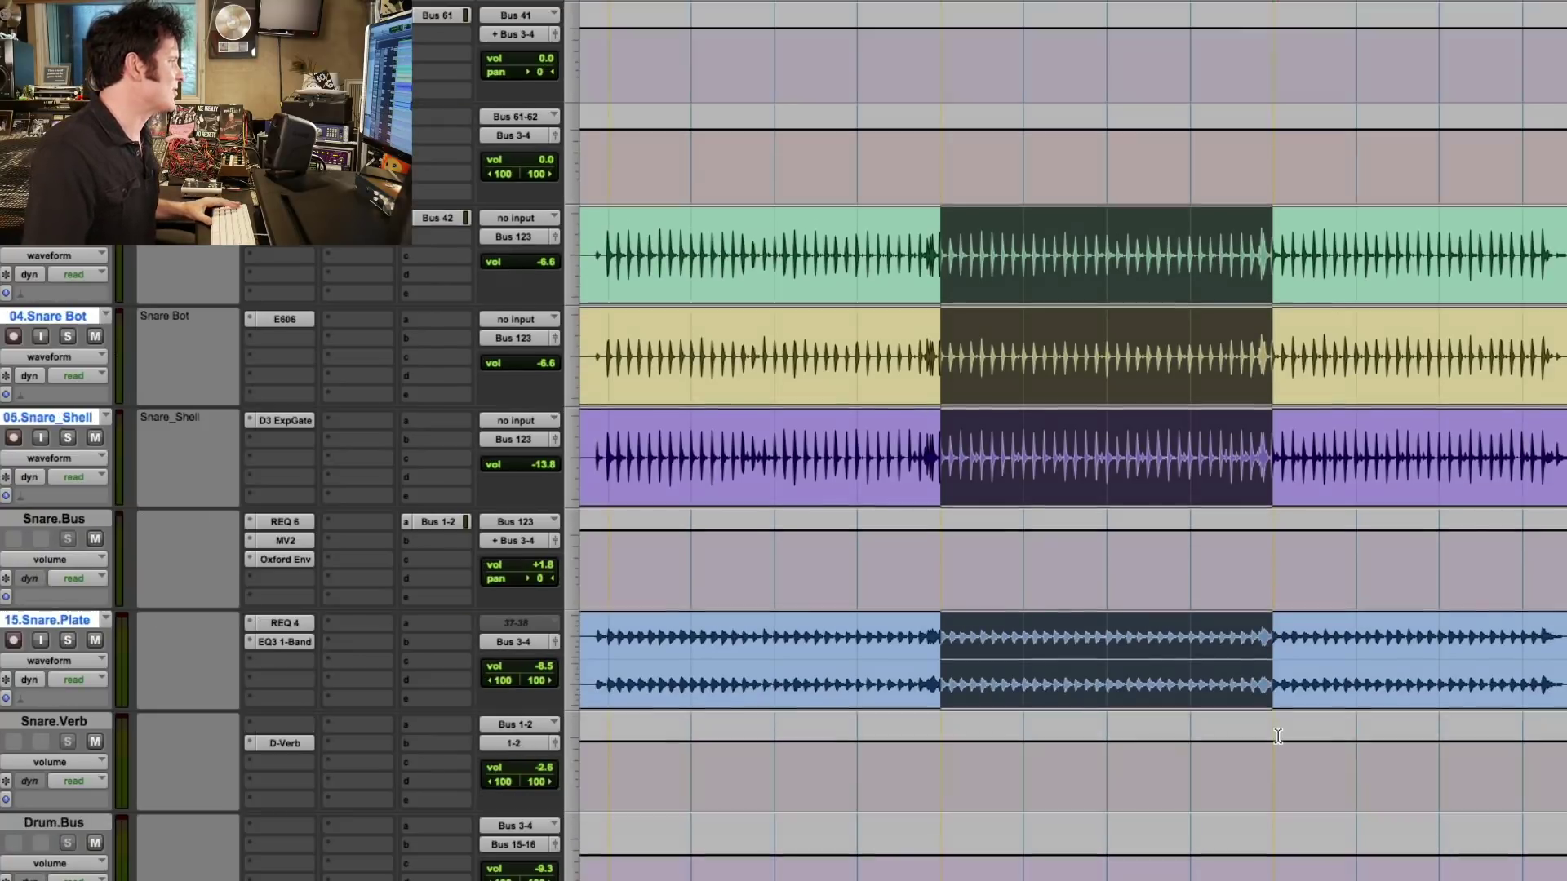
{"action": "left_click", "coordinate": [69, 441]}
{"action": "scroll", "coordinate": [837, 775], "scroll_direction": "down", "scroll_amount": 3}
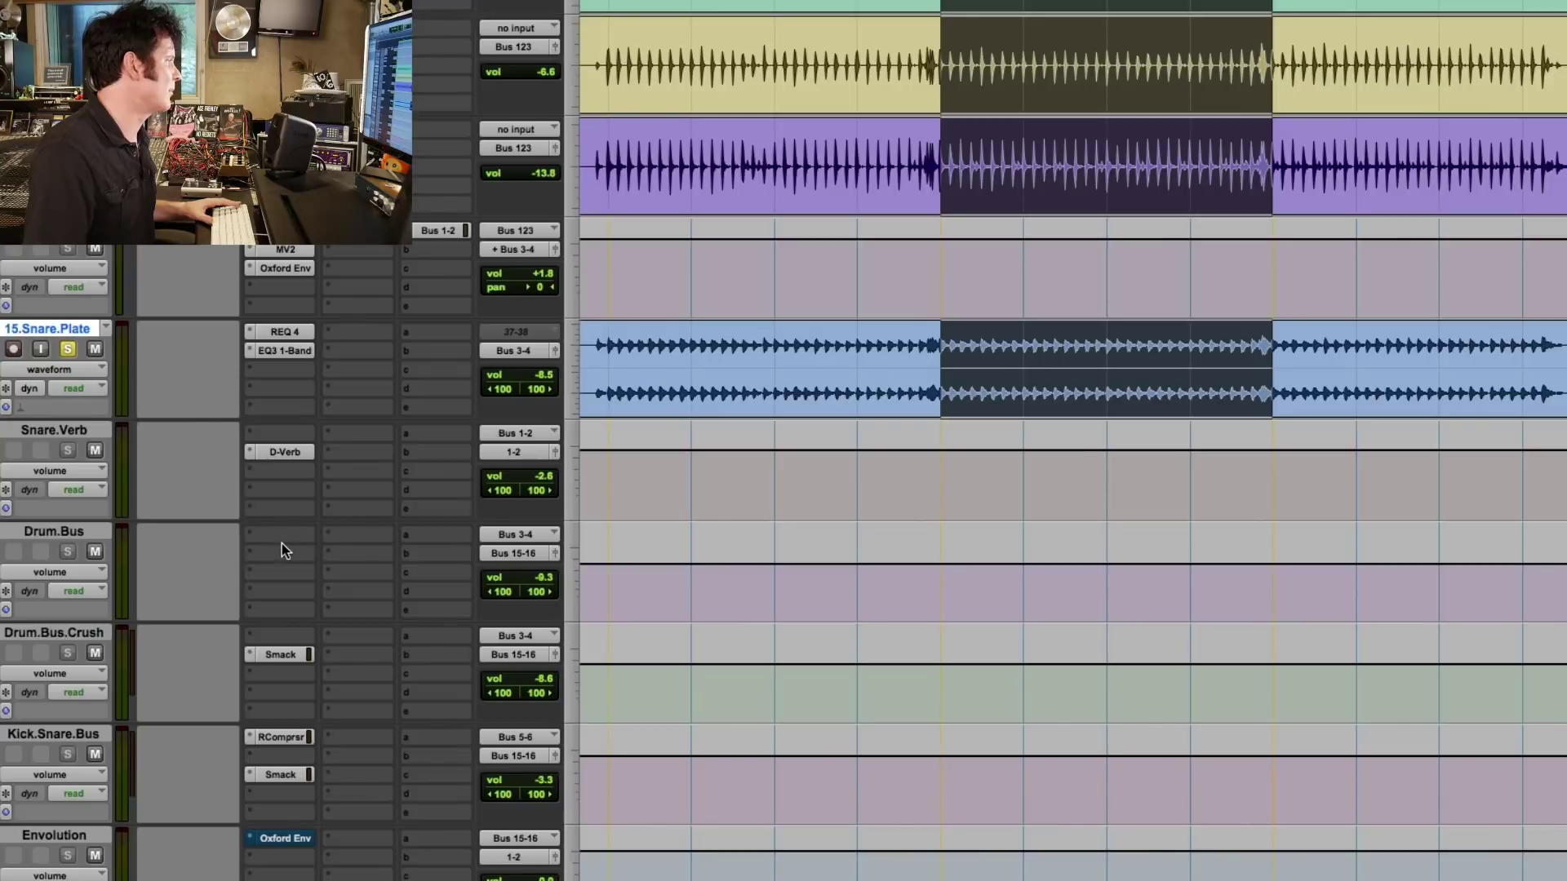
{"action": "left_click", "coordinate": [282, 537]}
{"action": "mouse_move", "coordinate": [301, 571]}
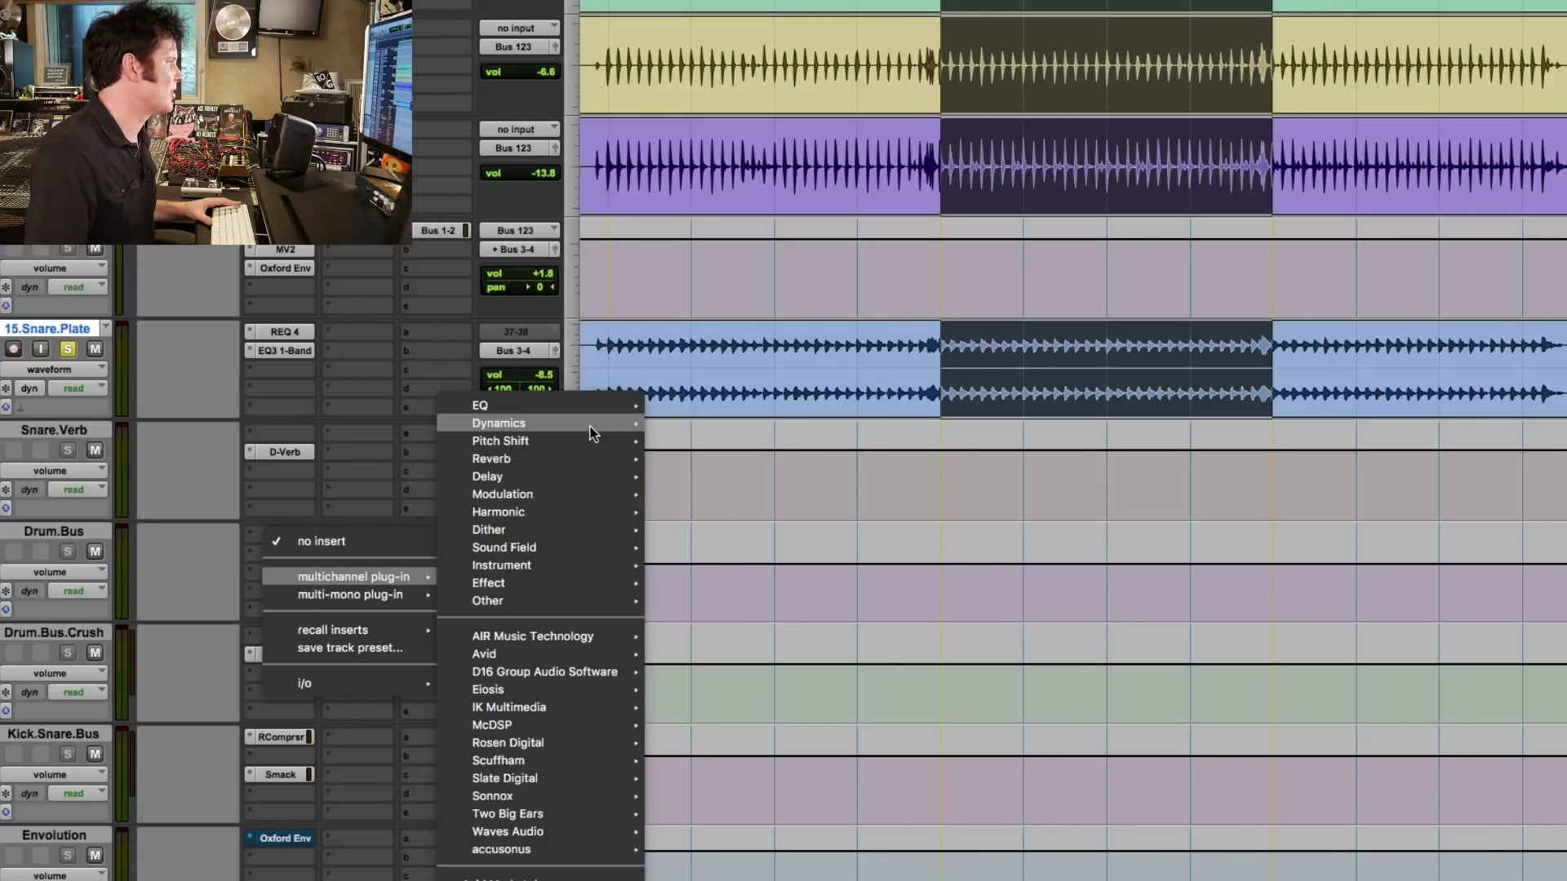
{"action": "mouse_move", "coordinate": [571, 423]}
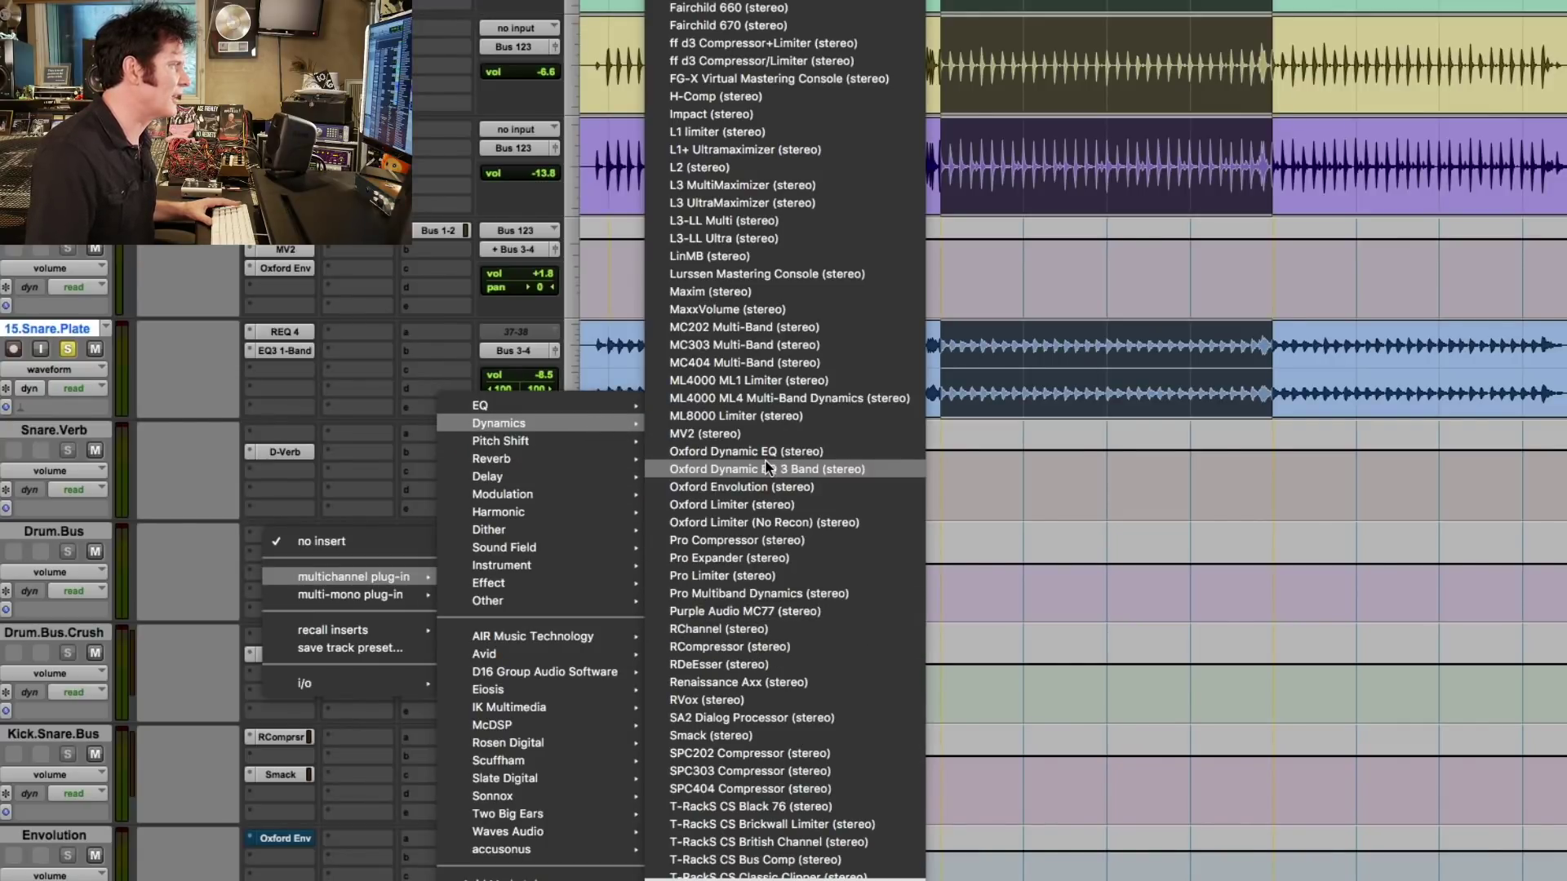
{"action": "left_click", "coordinate": [765, 486]}
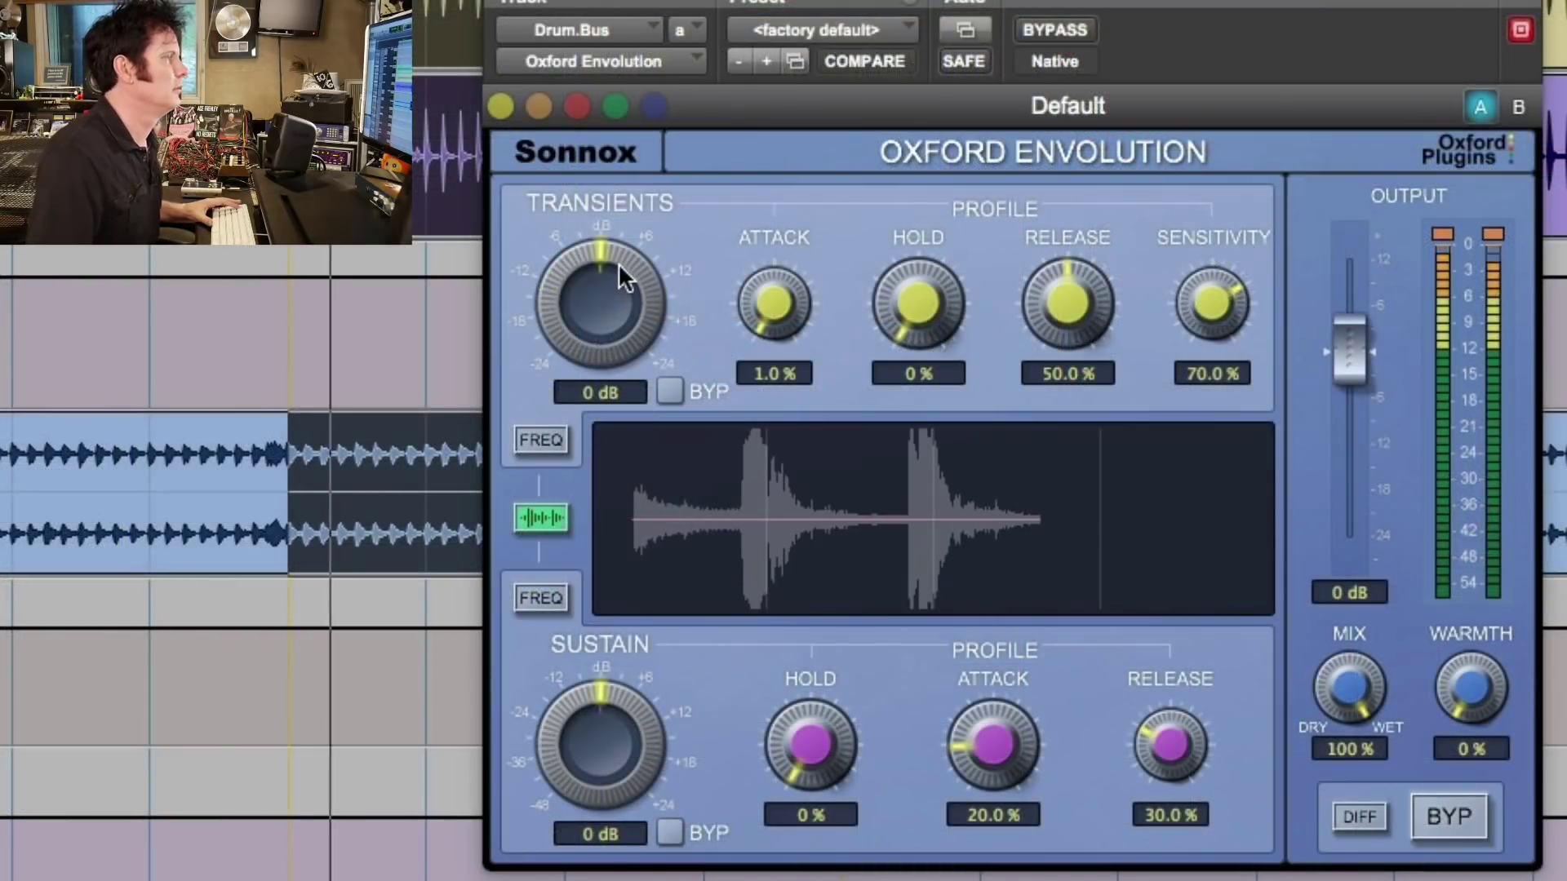
Set the drum bus transients gain to +1.1 dB, sustain gain to -2.0 dB and warmth to about 64%, and close the plug-in window.
{"action": "left_click_drag", "start_coordinate": [618, 262], "coordinate": [626, 271]}
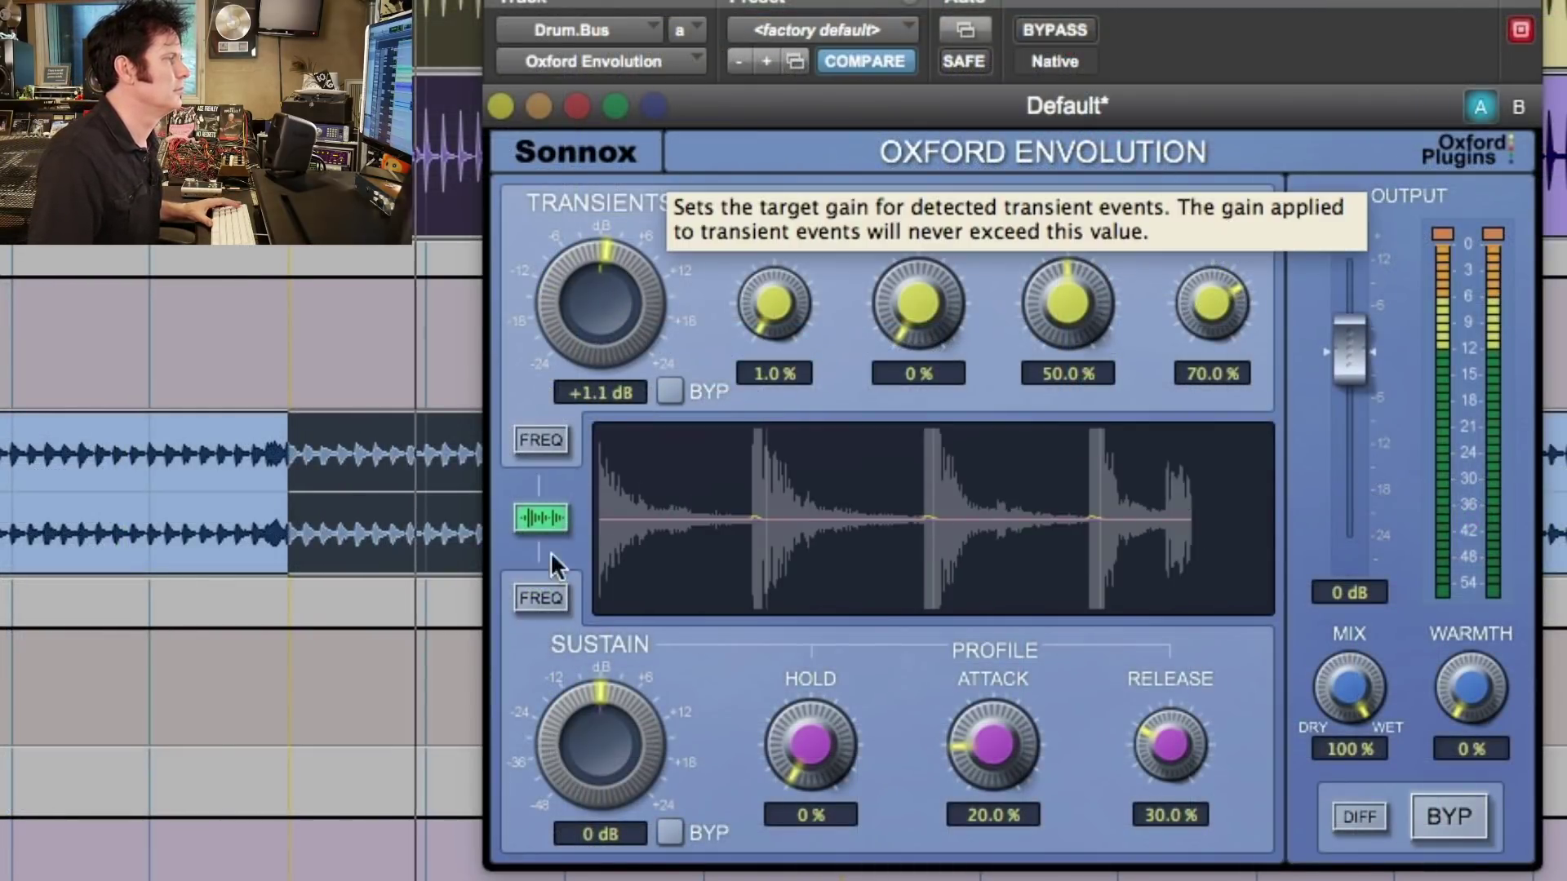
{"action": "left_click_drag", "start_coordinate": [566, 674], "coordinate": [575, 700]}
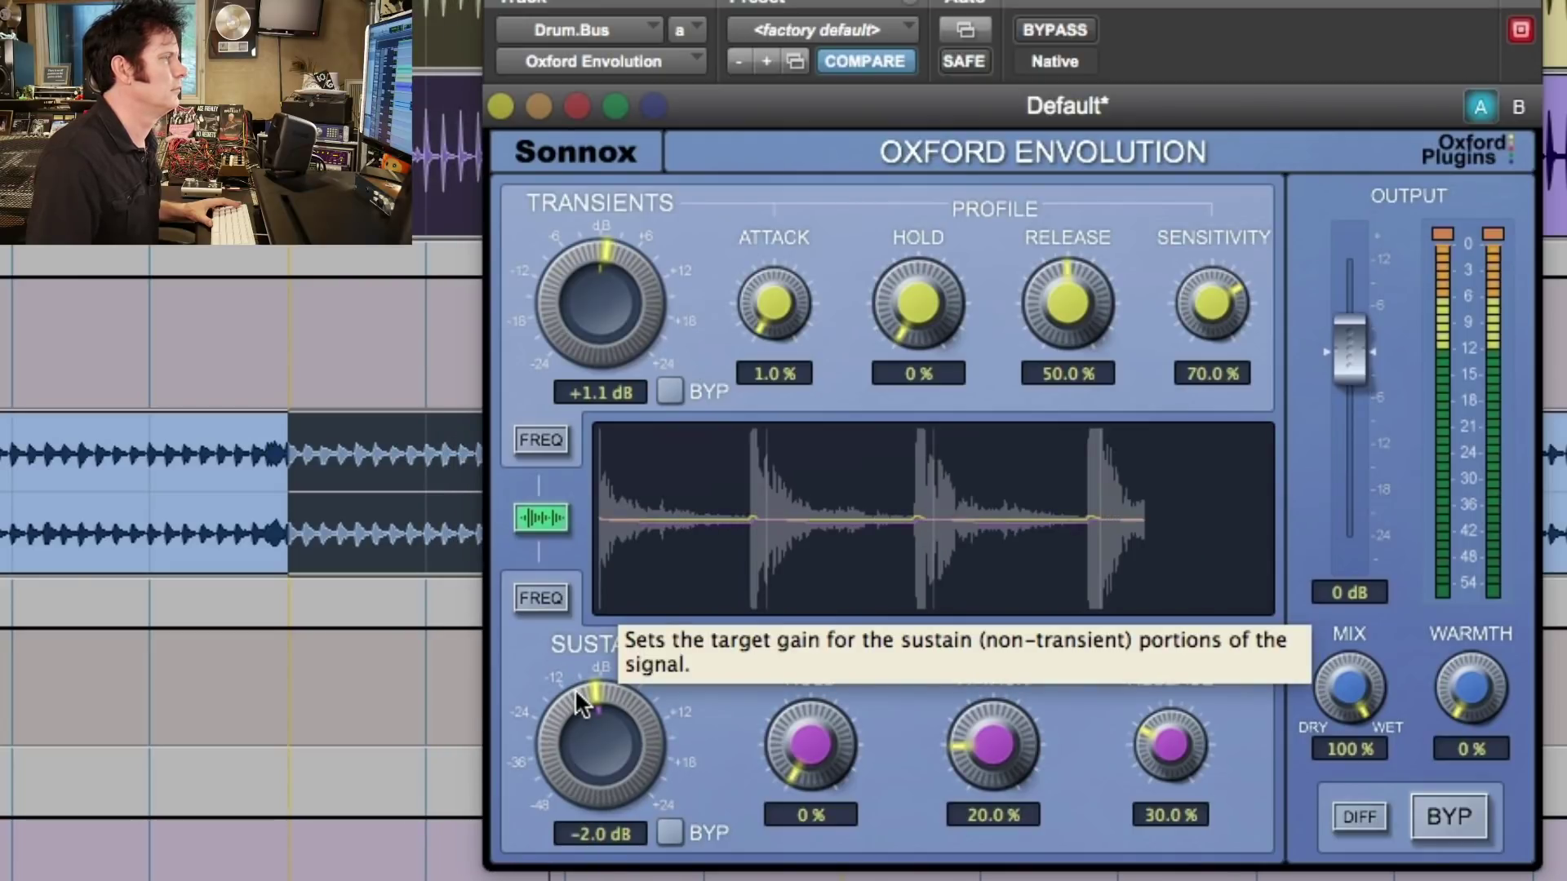
{"action": "left_click_drag", "start_coordinate": [1469, 685], "coordinate": [1528, 514]}
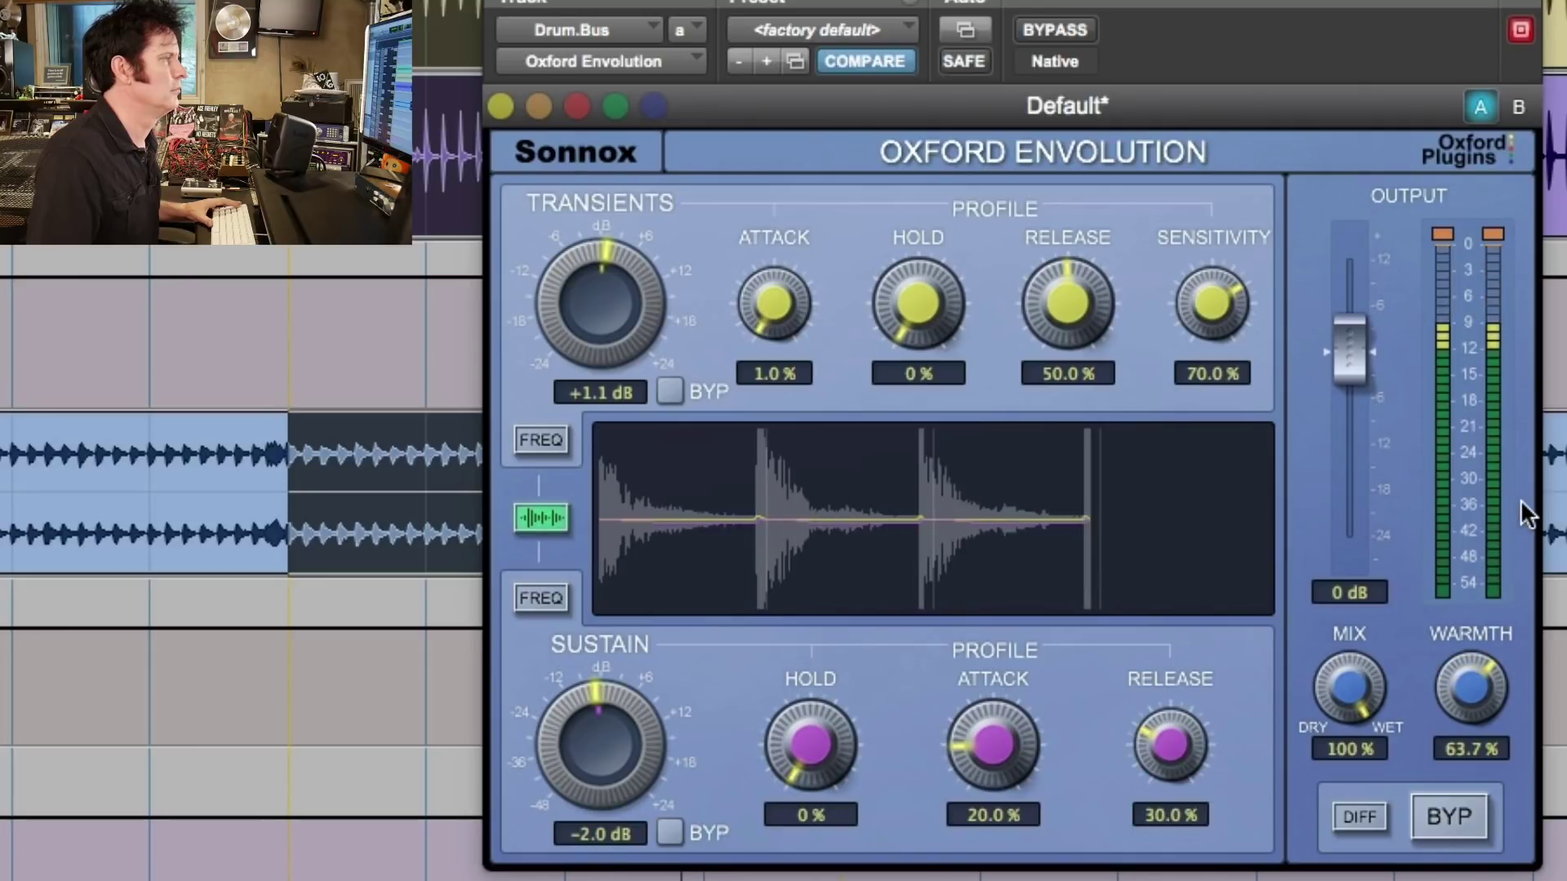
{"action": "left_click_drag", "start_coordinate": [1527, 514], "coordinate": [1555, 498]}
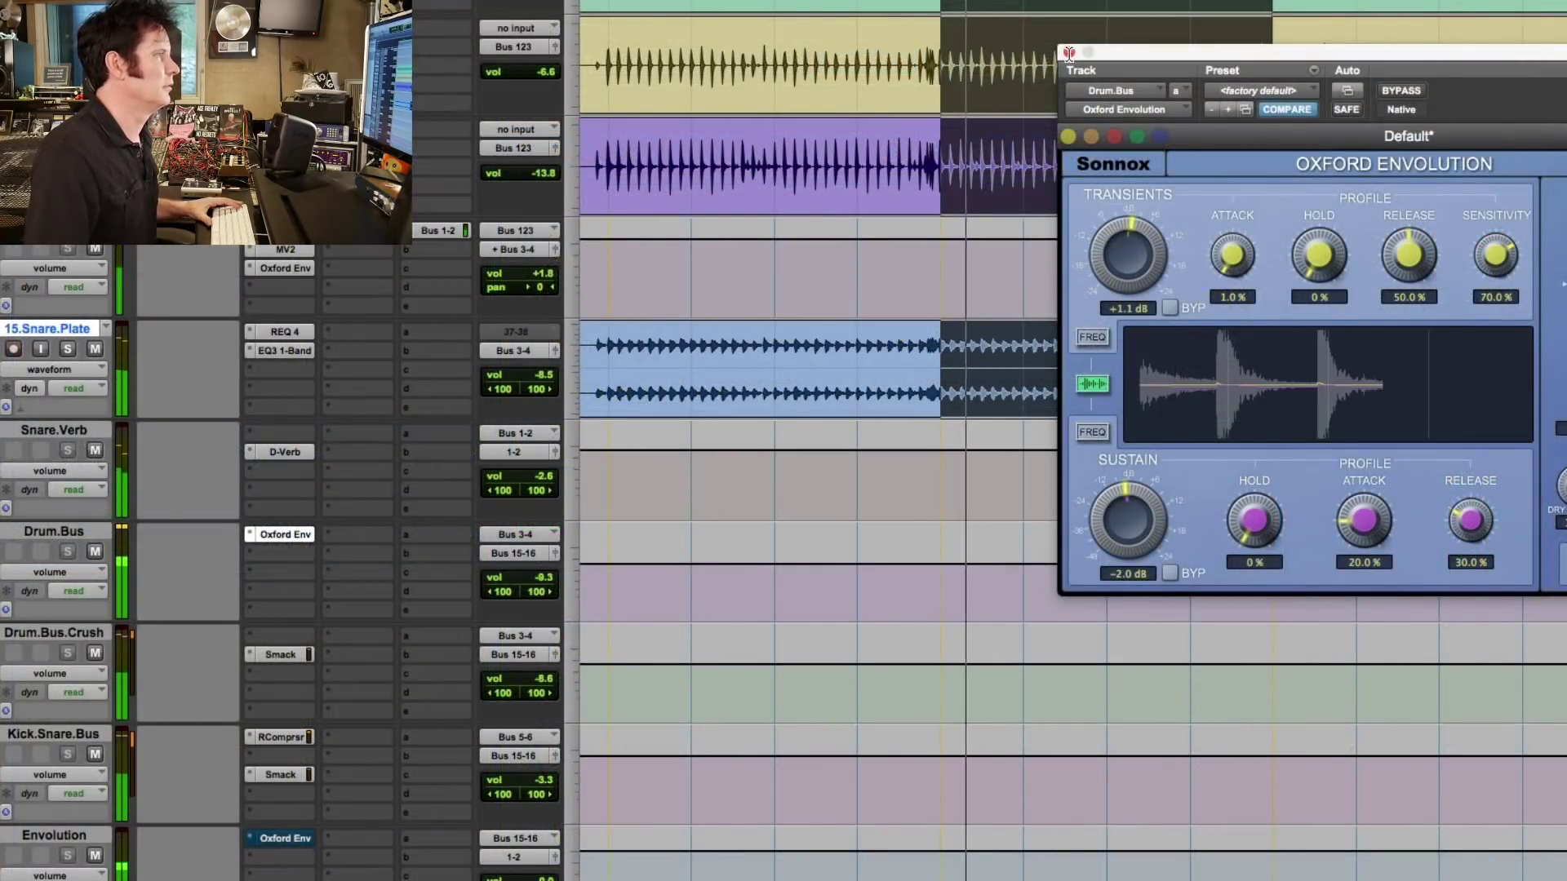
{"action": "left_click", "coordinate": [1068, 53]}
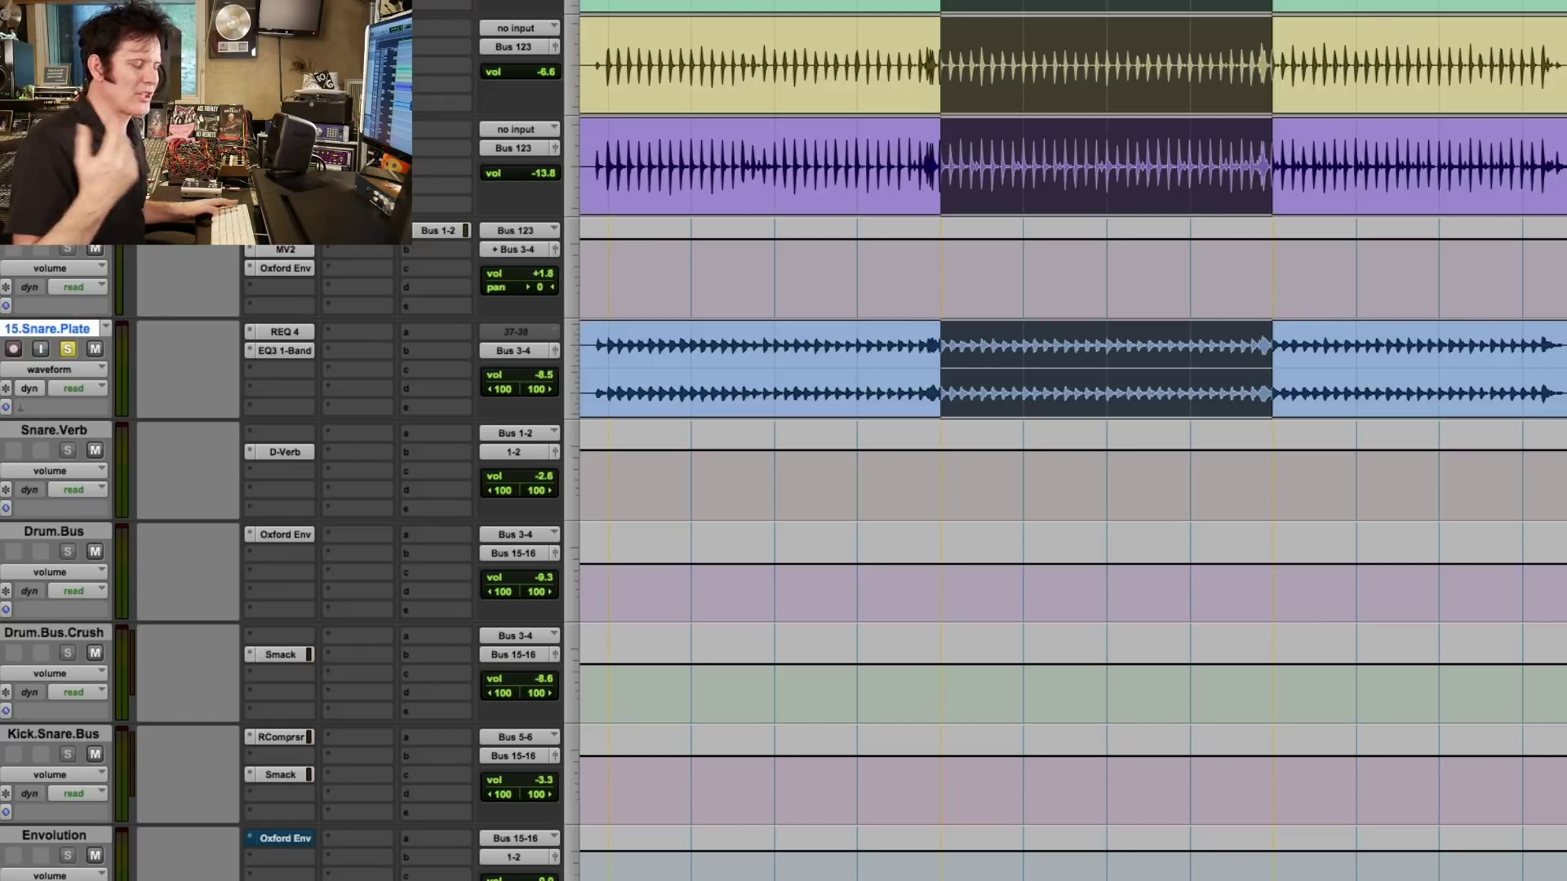
Play the processed drums and reselect the middle section across the snare tracks.
{"action": "key", "text": "space"}
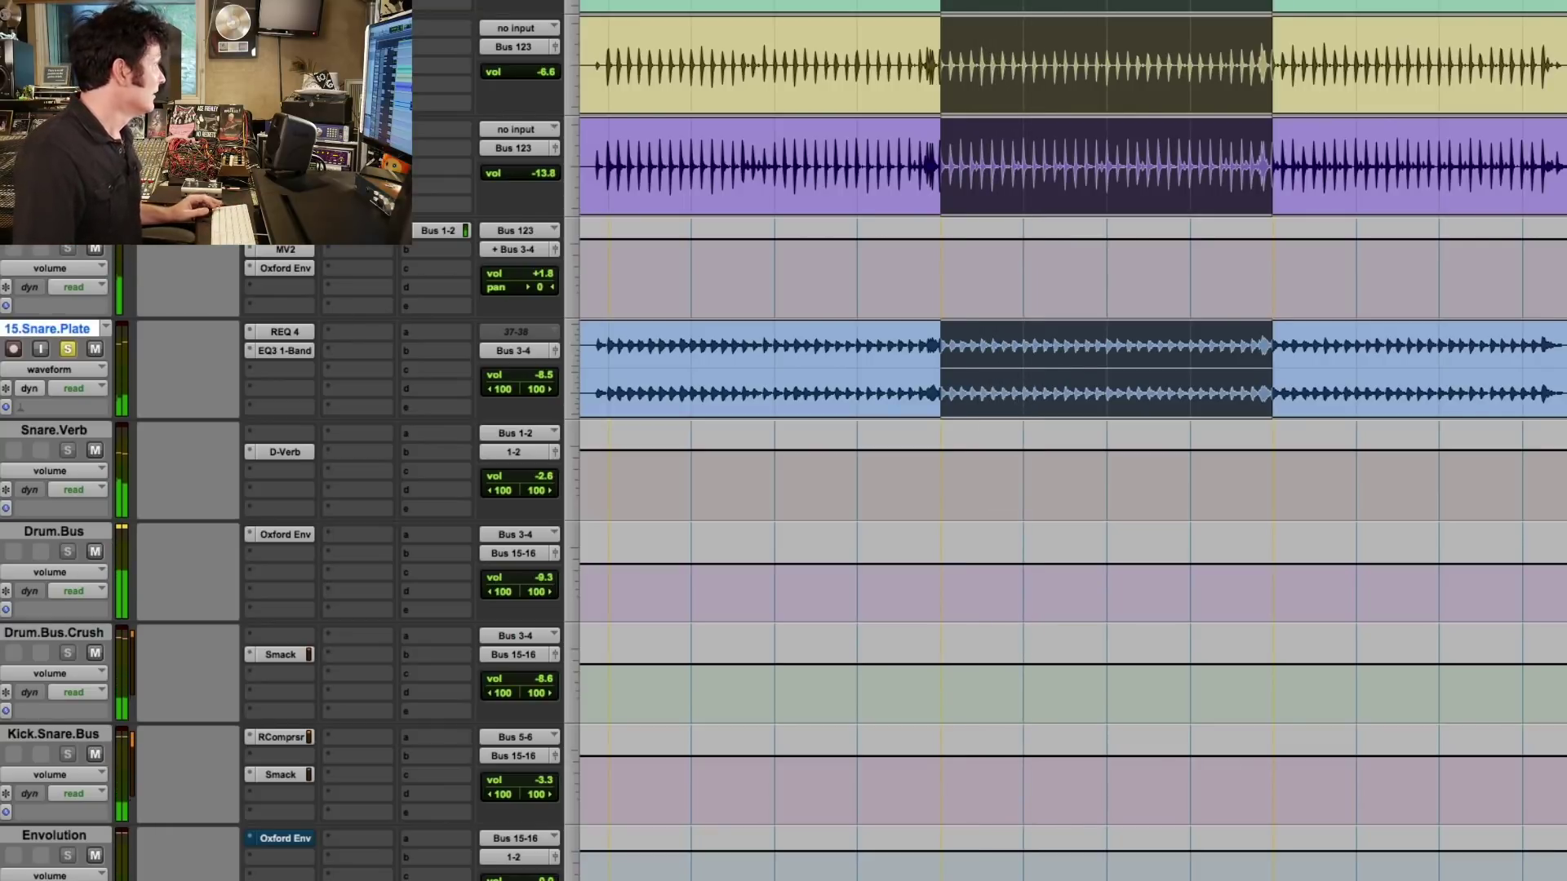
{"action": "left_click", "coordinate": [819, 148]}
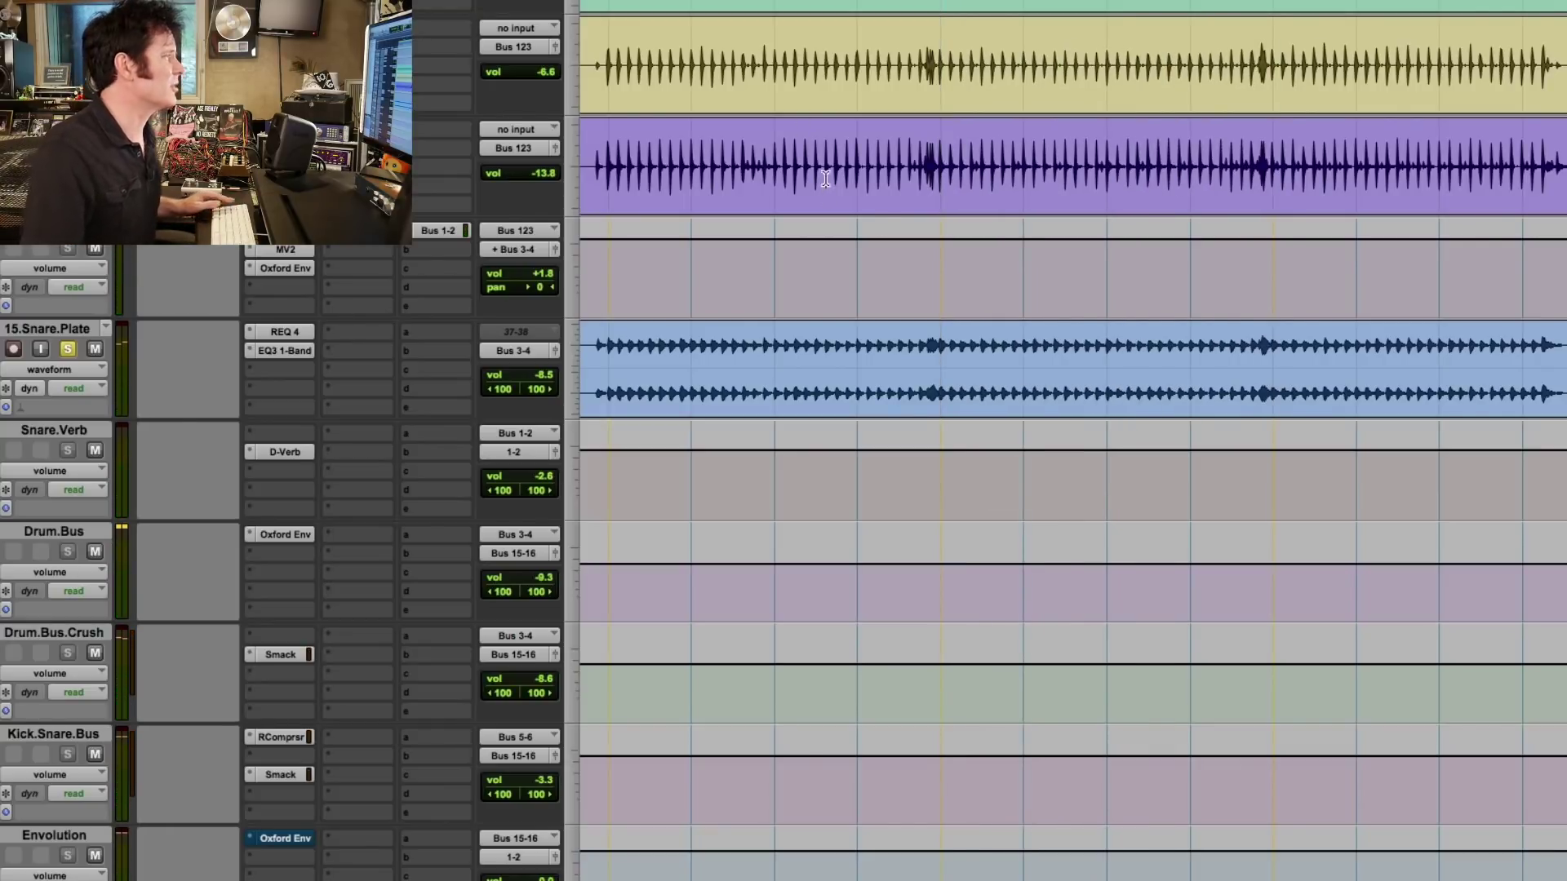
{"action": "left_click_drag", "start_coordinate": [901, 28], "coordinate": [1262, 77]}
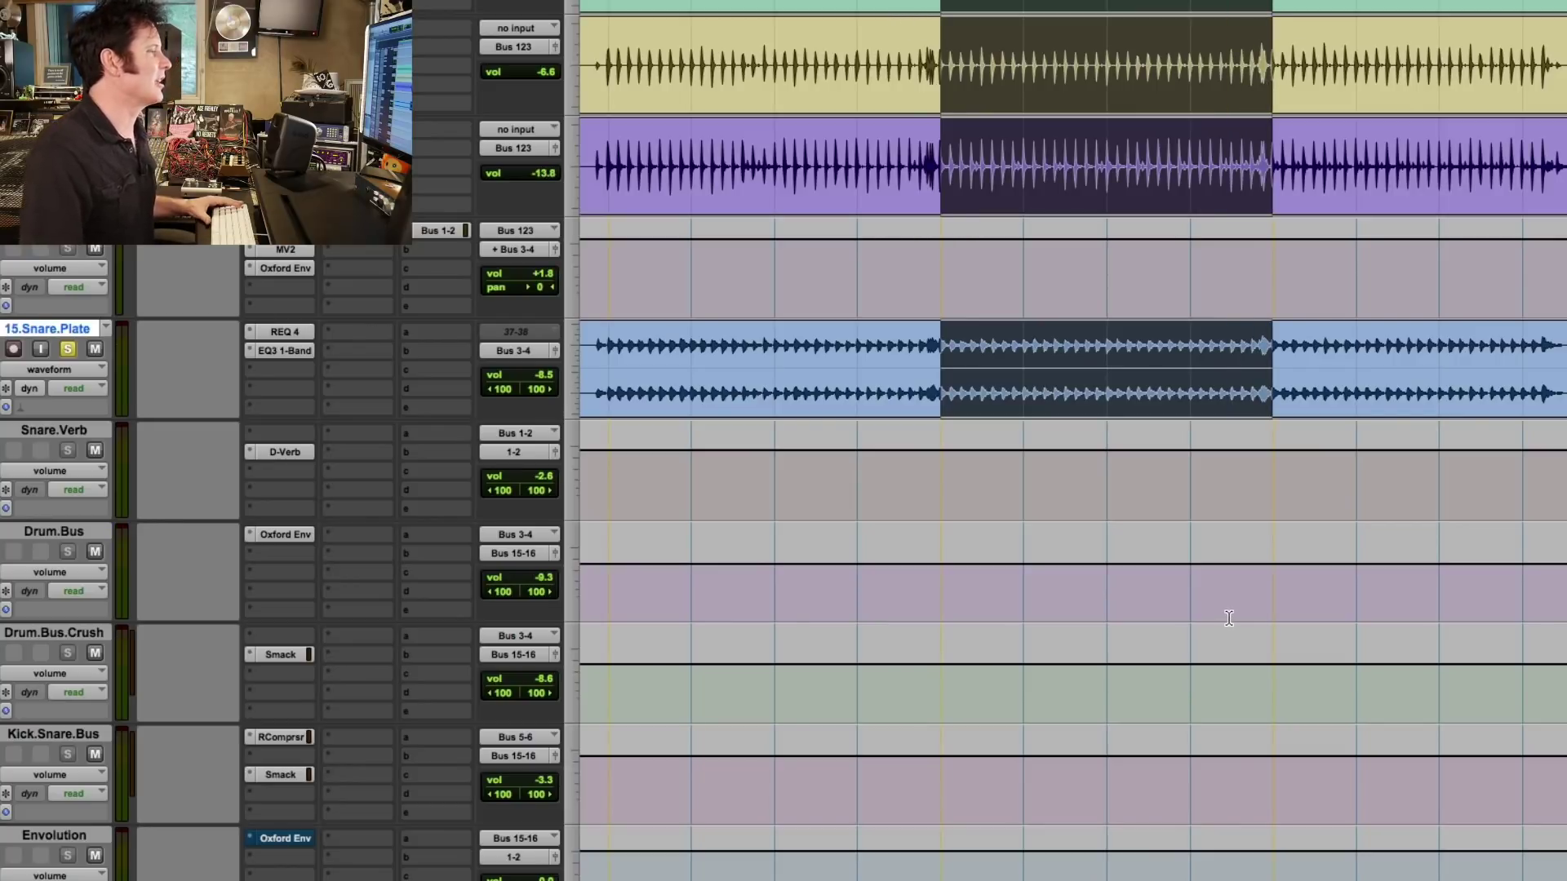
Insert the stereo Oxford Limiter in slot f of the Master 1 track and compare it bypassed and active.
{"action": "scroll", "coordinate": [1229, 618], "scroll_direction": "down", "scroll_amount": 15}
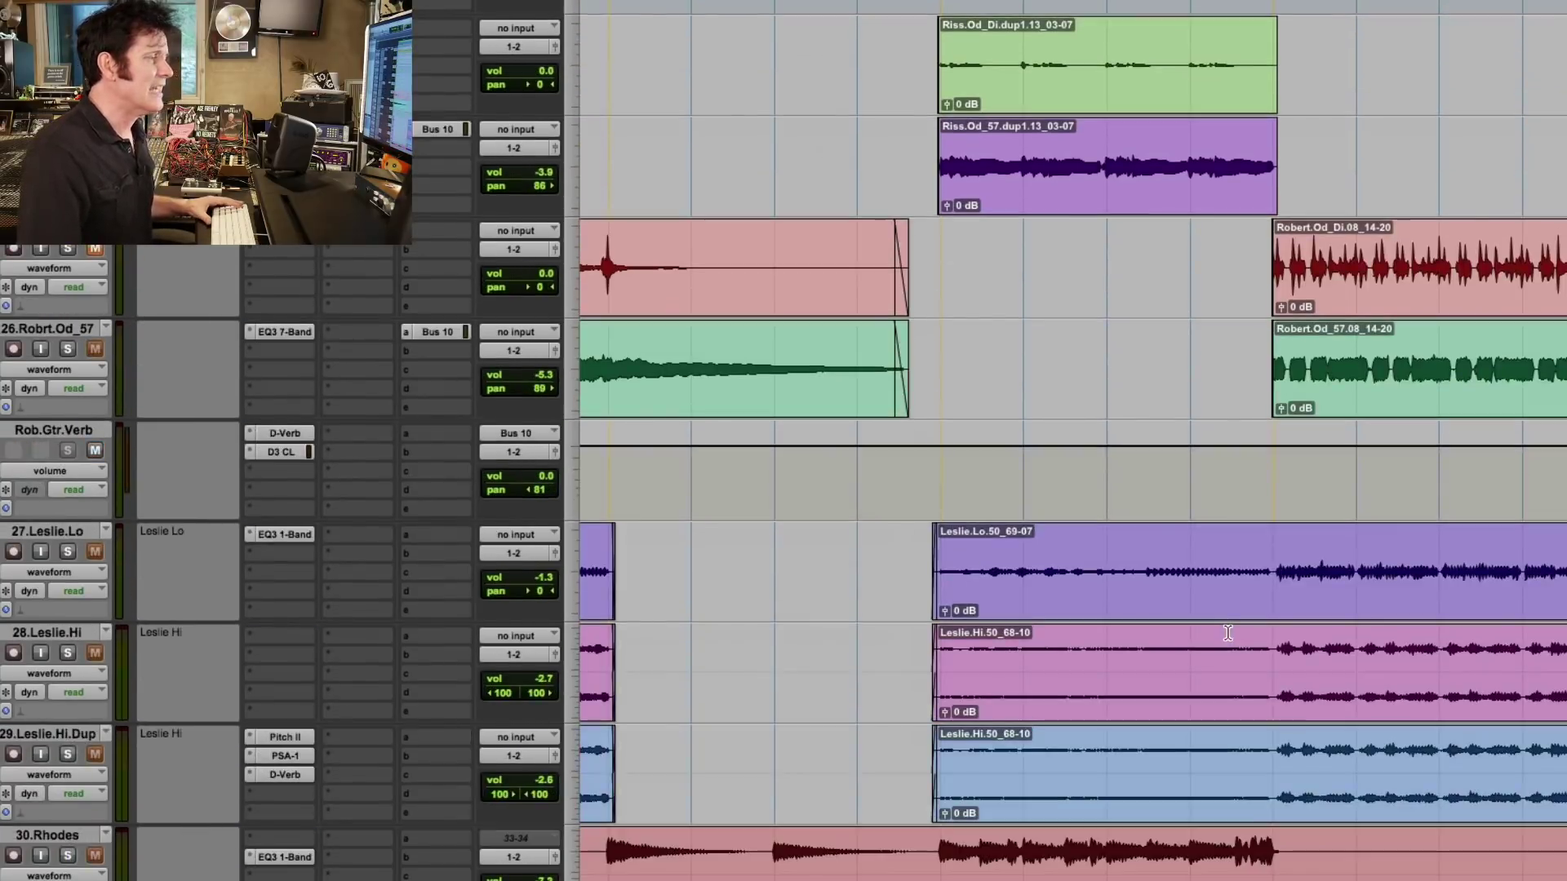
{"action": "scroll", "coordinate": [1228, 633], "scroll_direction": "down", "scroll_amount": 15}
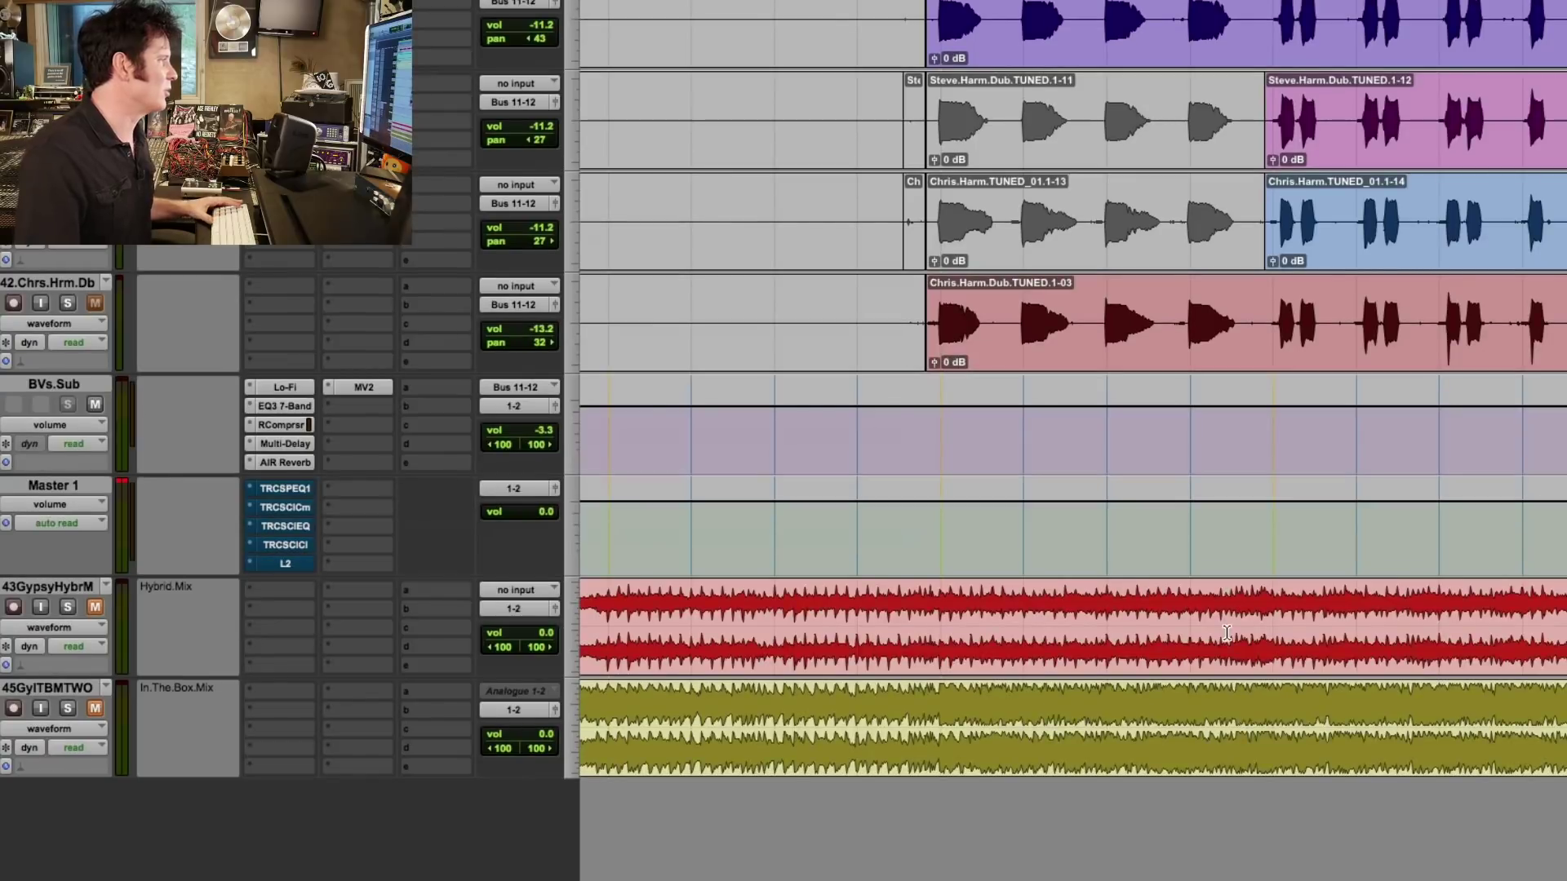
{"action": "left_click", "coordinate": [346, 494]}
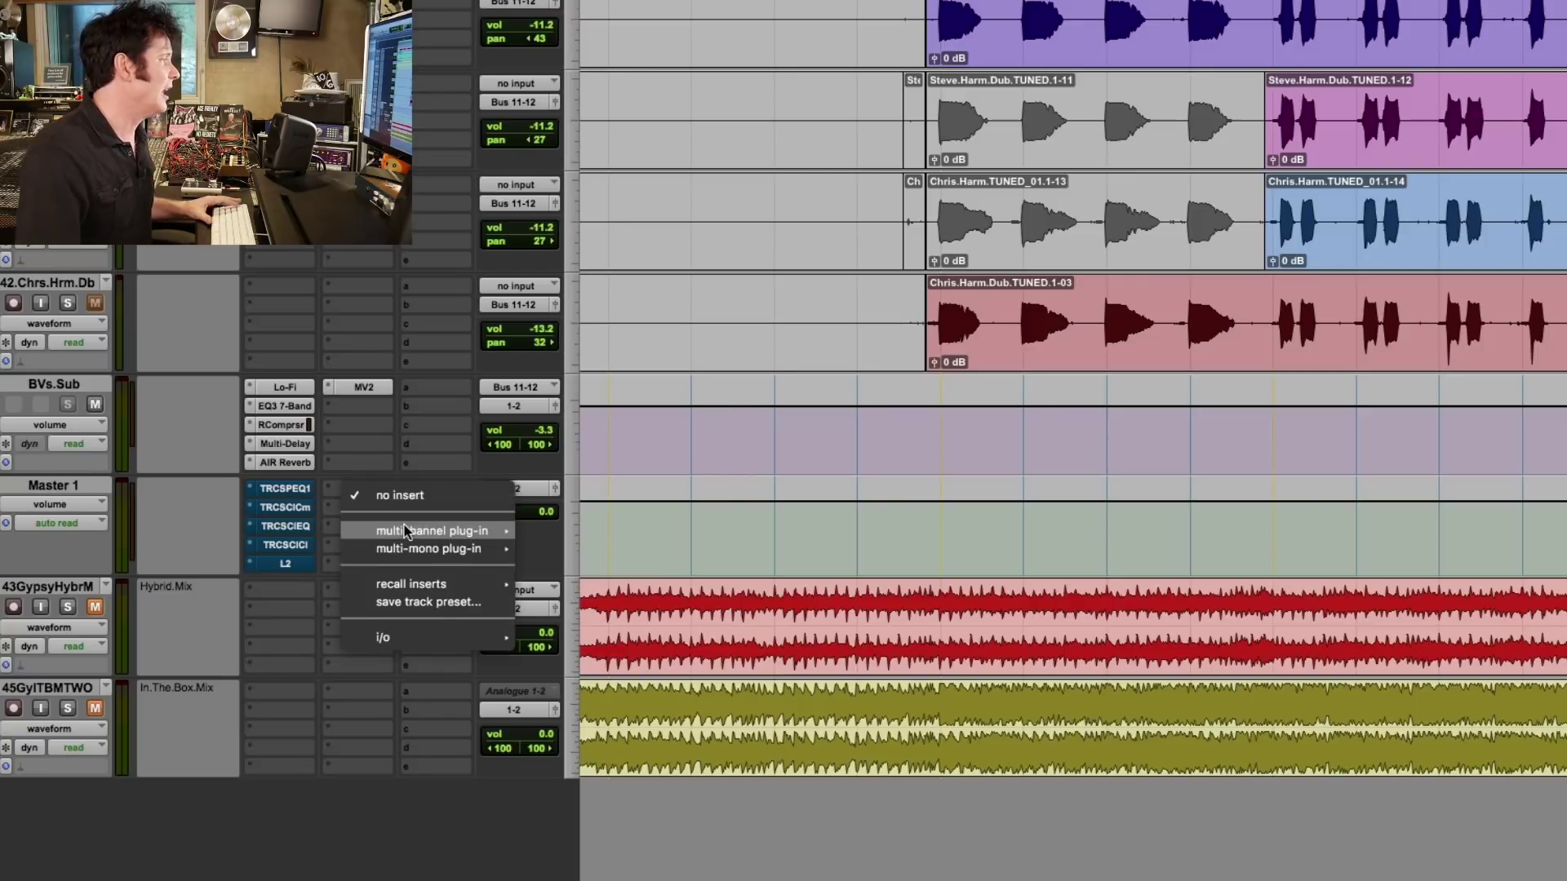
{"action": "mouse_move", "coordinate": [404, 528]}
{"action": "mouse_move", "coordinate": [651, 442]}
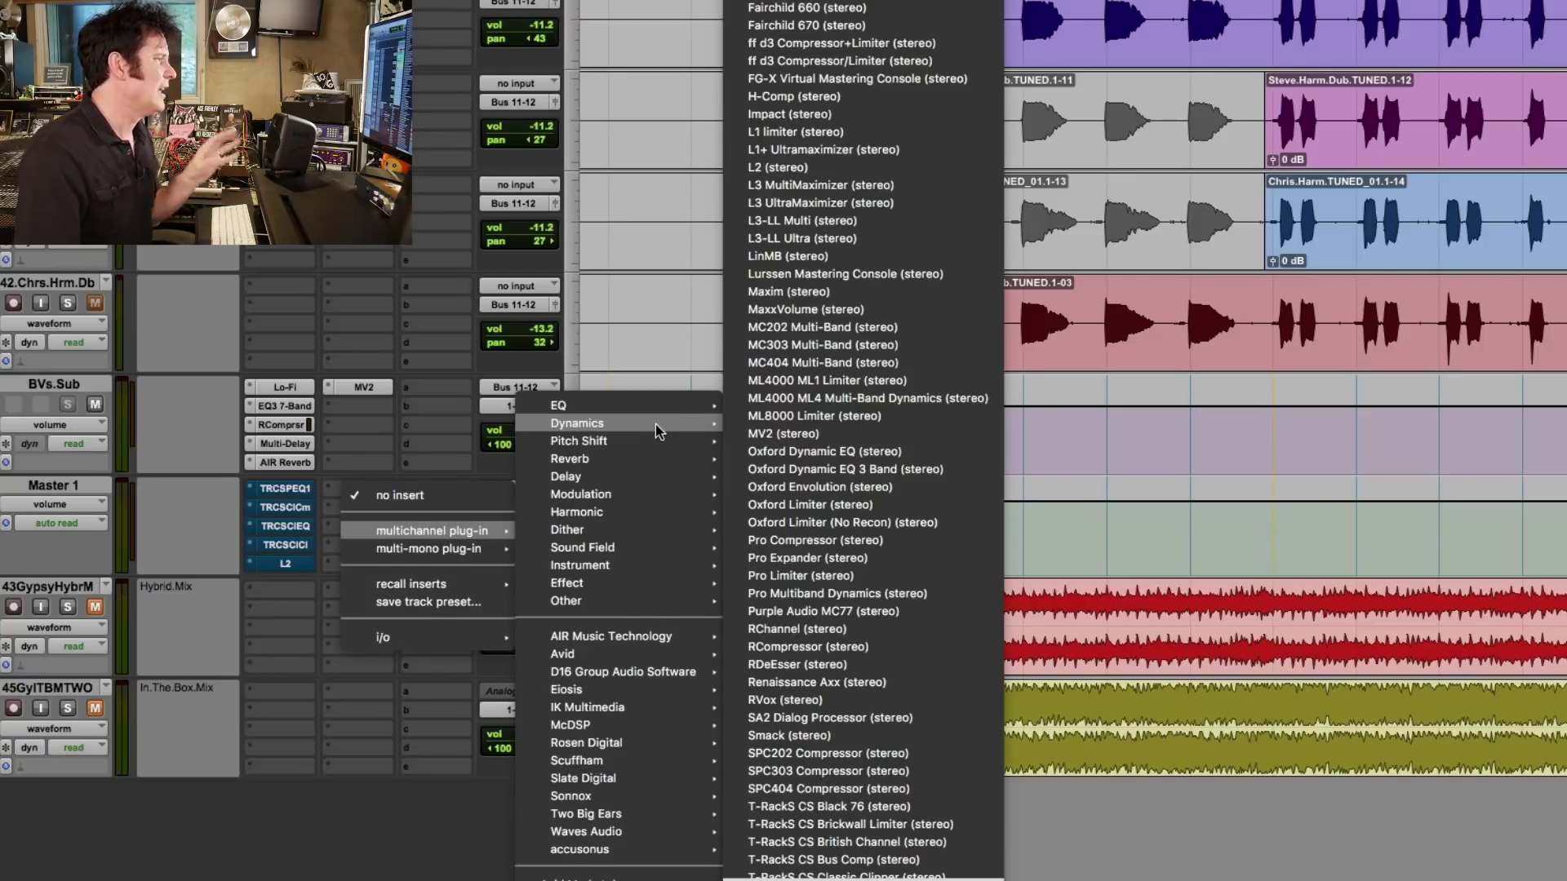
{"action": "left_click", "coordinate": [816, 505]}
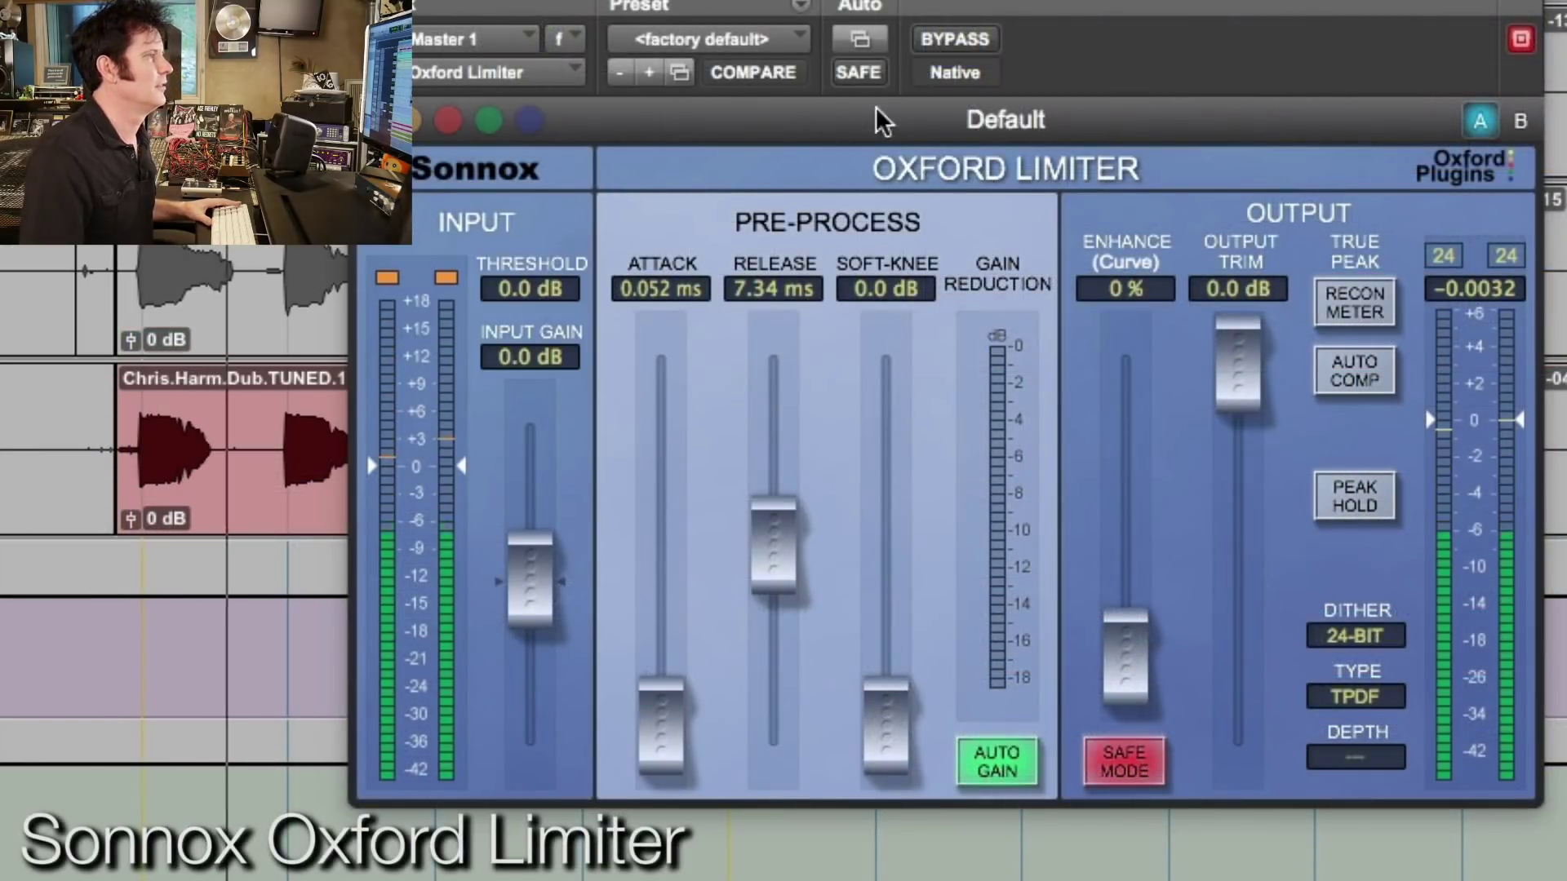
{"action": "left_click", "coordinate": [961, 43]}
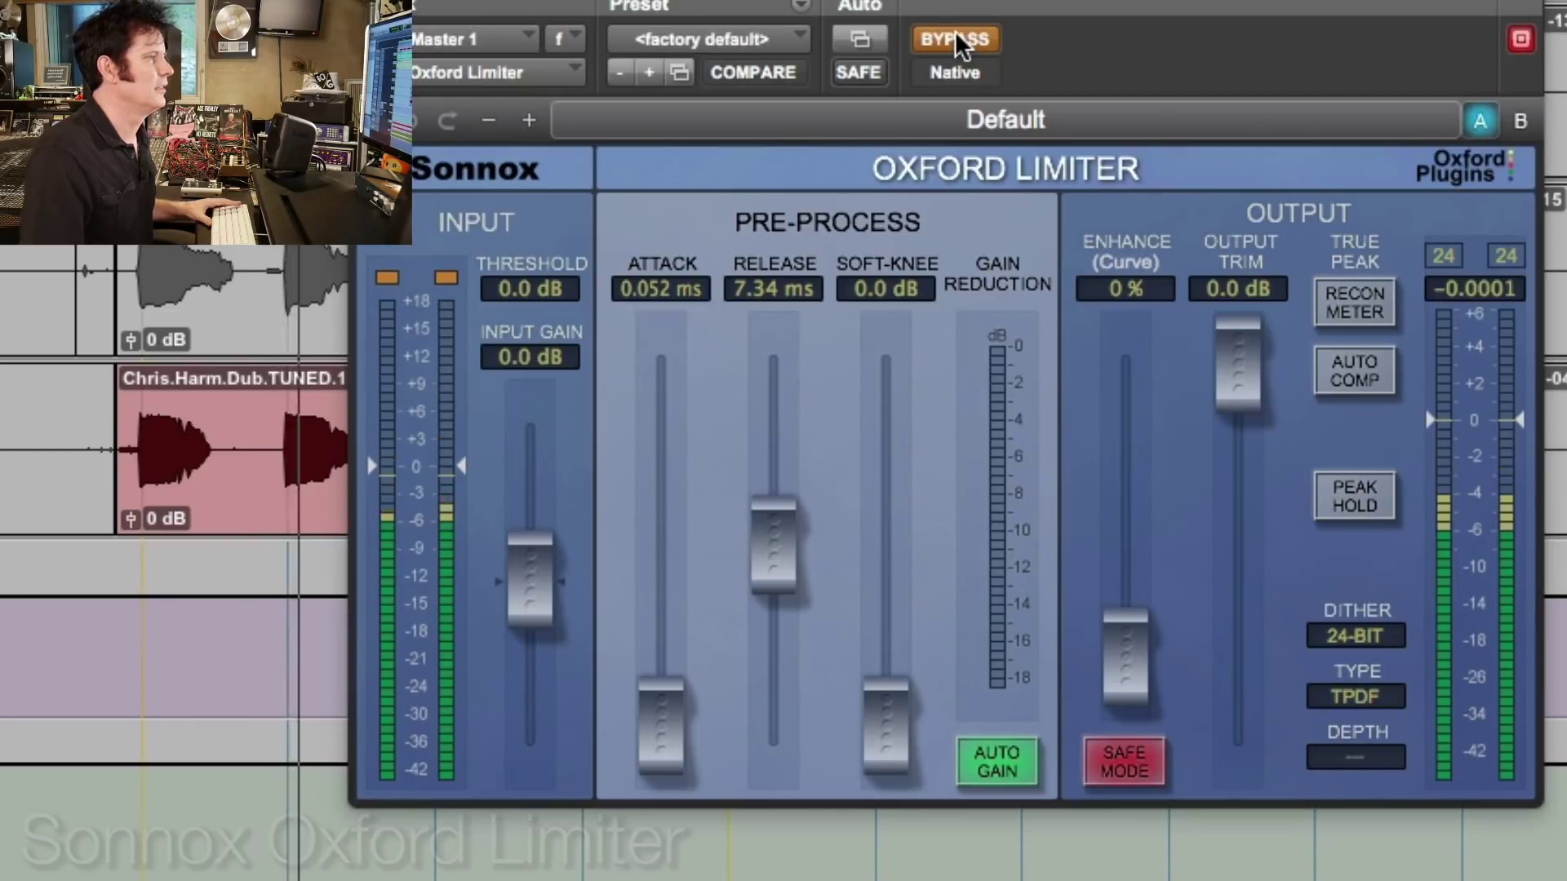
{"action": "left_click", "coordinate": [958, 37]}
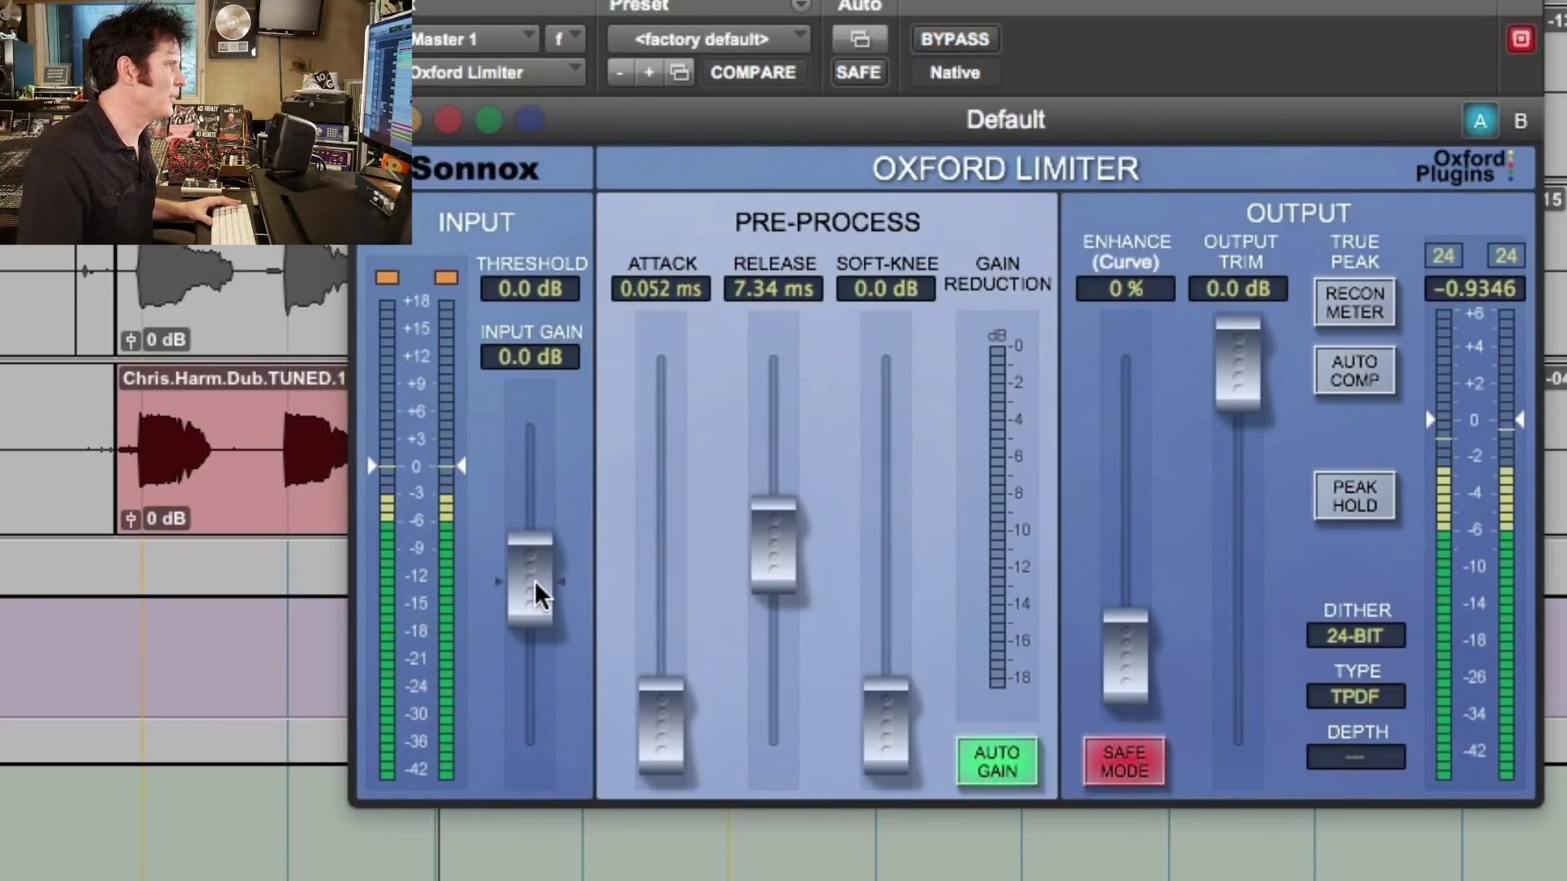
Adjust the limiter's input gain to +0.87 dB during playback and compare the plug-in bypassed and active.
{"action": "mouse_move", "coordinate": [526, 580]}
{"action": "left_mouse_down"}
{"action": "mouse_move", "coordinate": [527, 536]}
{"action": "mouse_move", "coordinate": [528, 551]}
{"action": "left_mouse_up"}
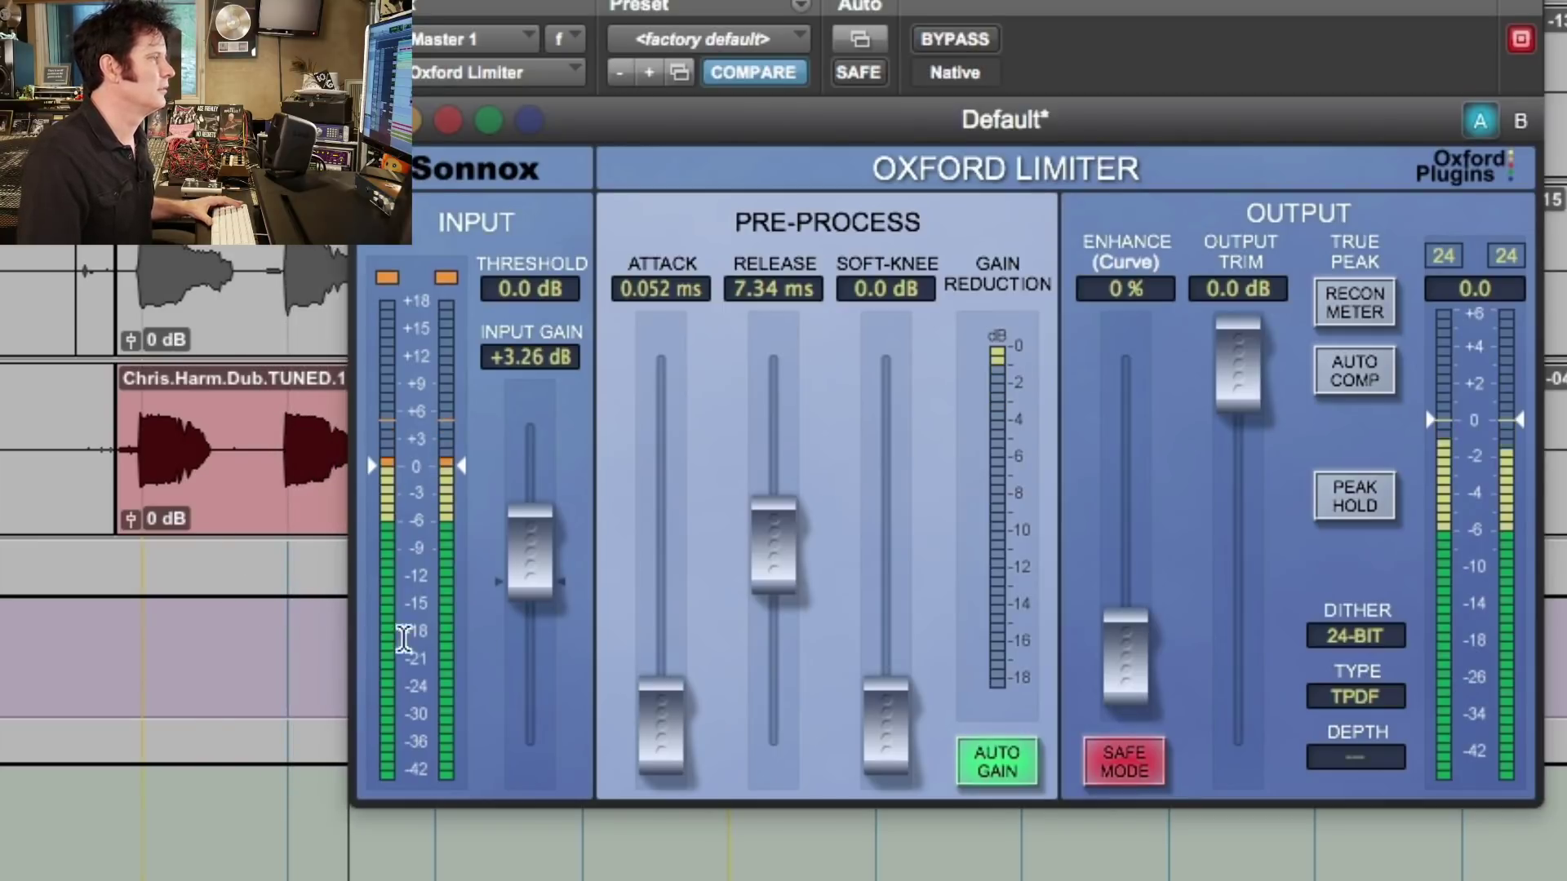
{"action": "left_click_drag", "start_coordinate": [543, 568], "coordinate": [538, 581]}
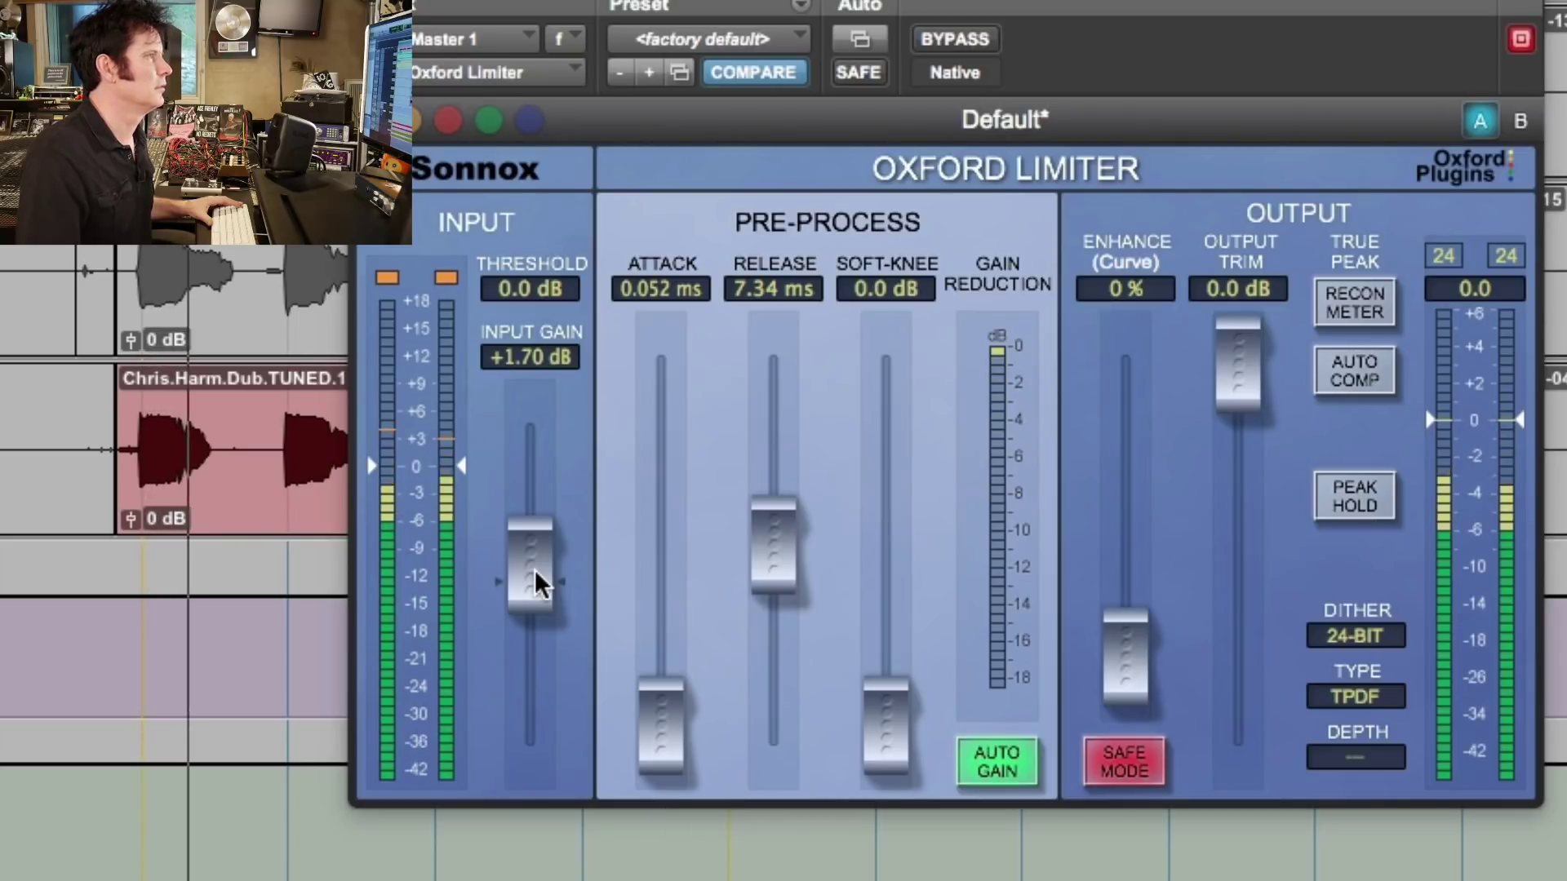
{"action": "key", "text": "space"}
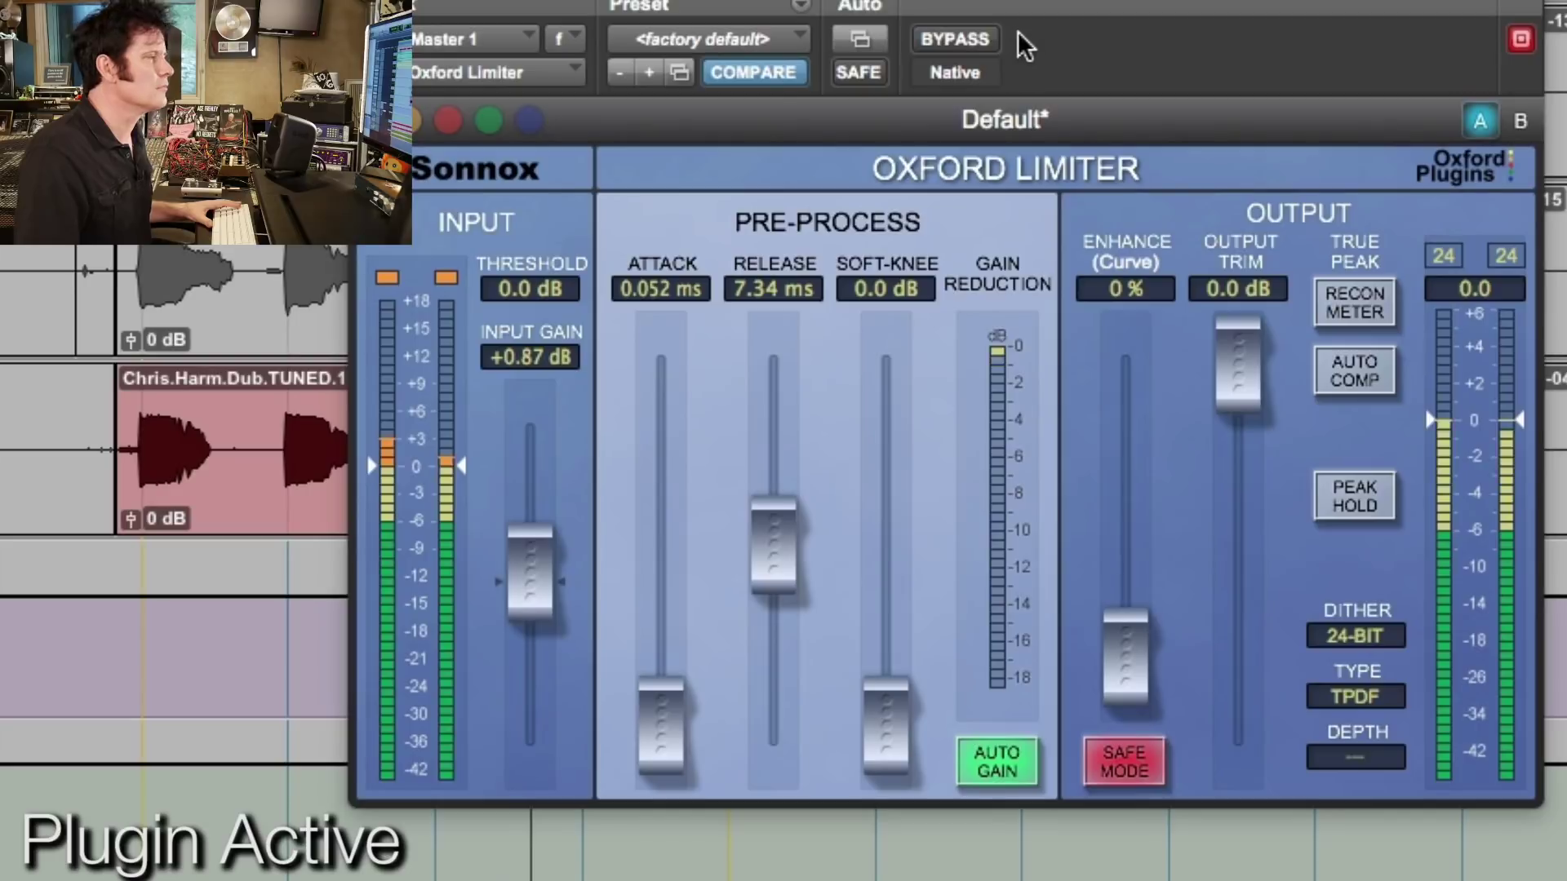
{"action": "left_click", "coordinate": [978, 51]}
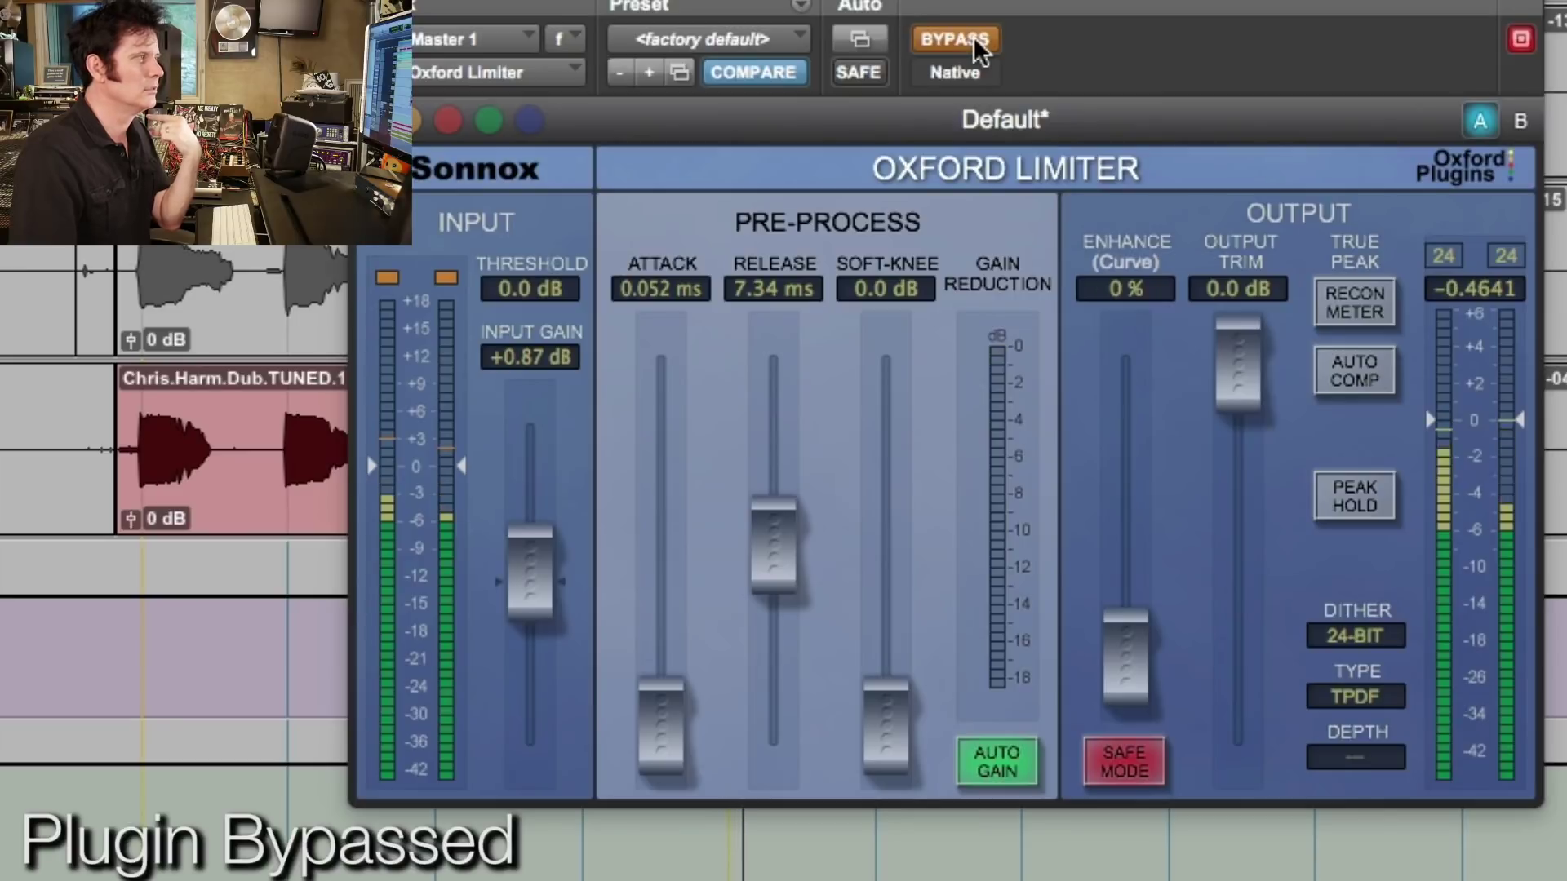
{"action": "left_click", "coordinate": [979, 51]}
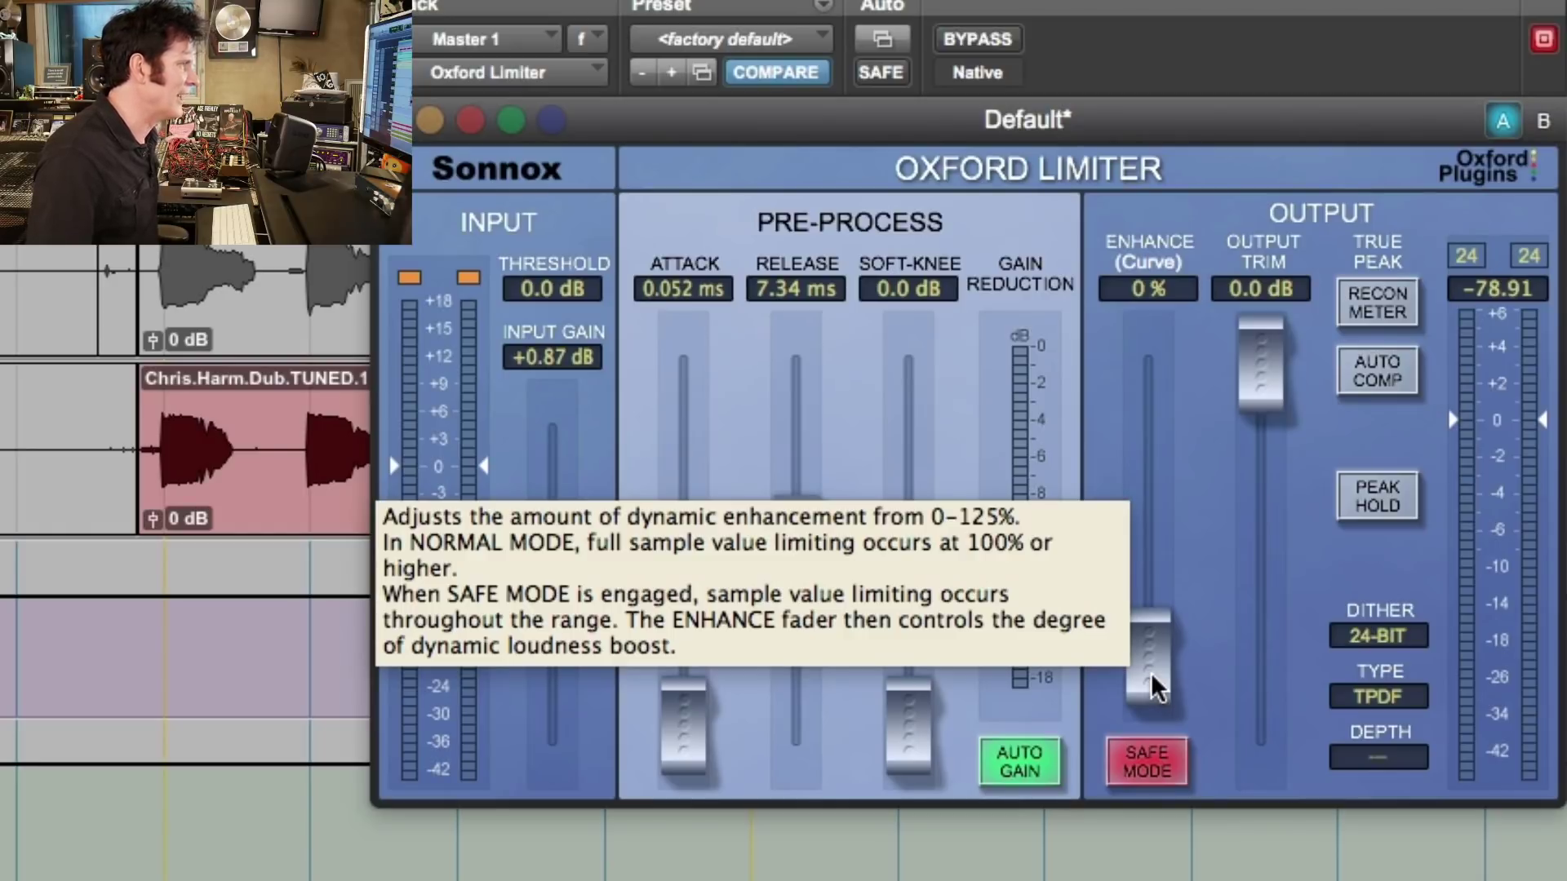
Raise the limiter's Enhance to 83.5% and switch Safe Mode off and back on during playback.
{"action": "left_click_drag", "start_coordinate": [1150, 672], "coordinate": [1152, 450]}
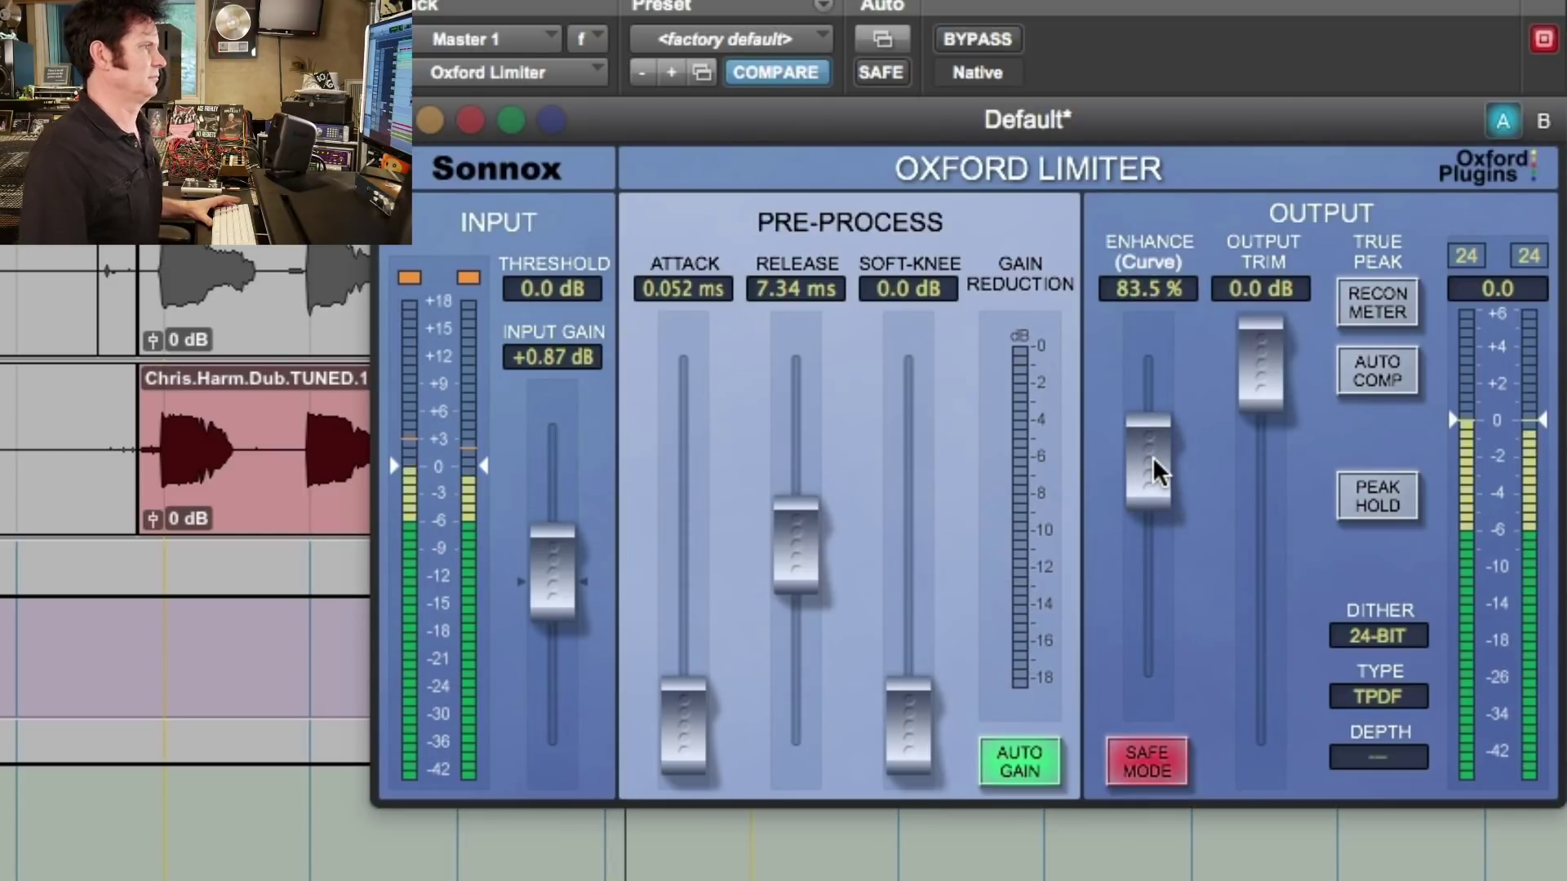
{"action": "left_click", "coordinate": [1164, 782]}
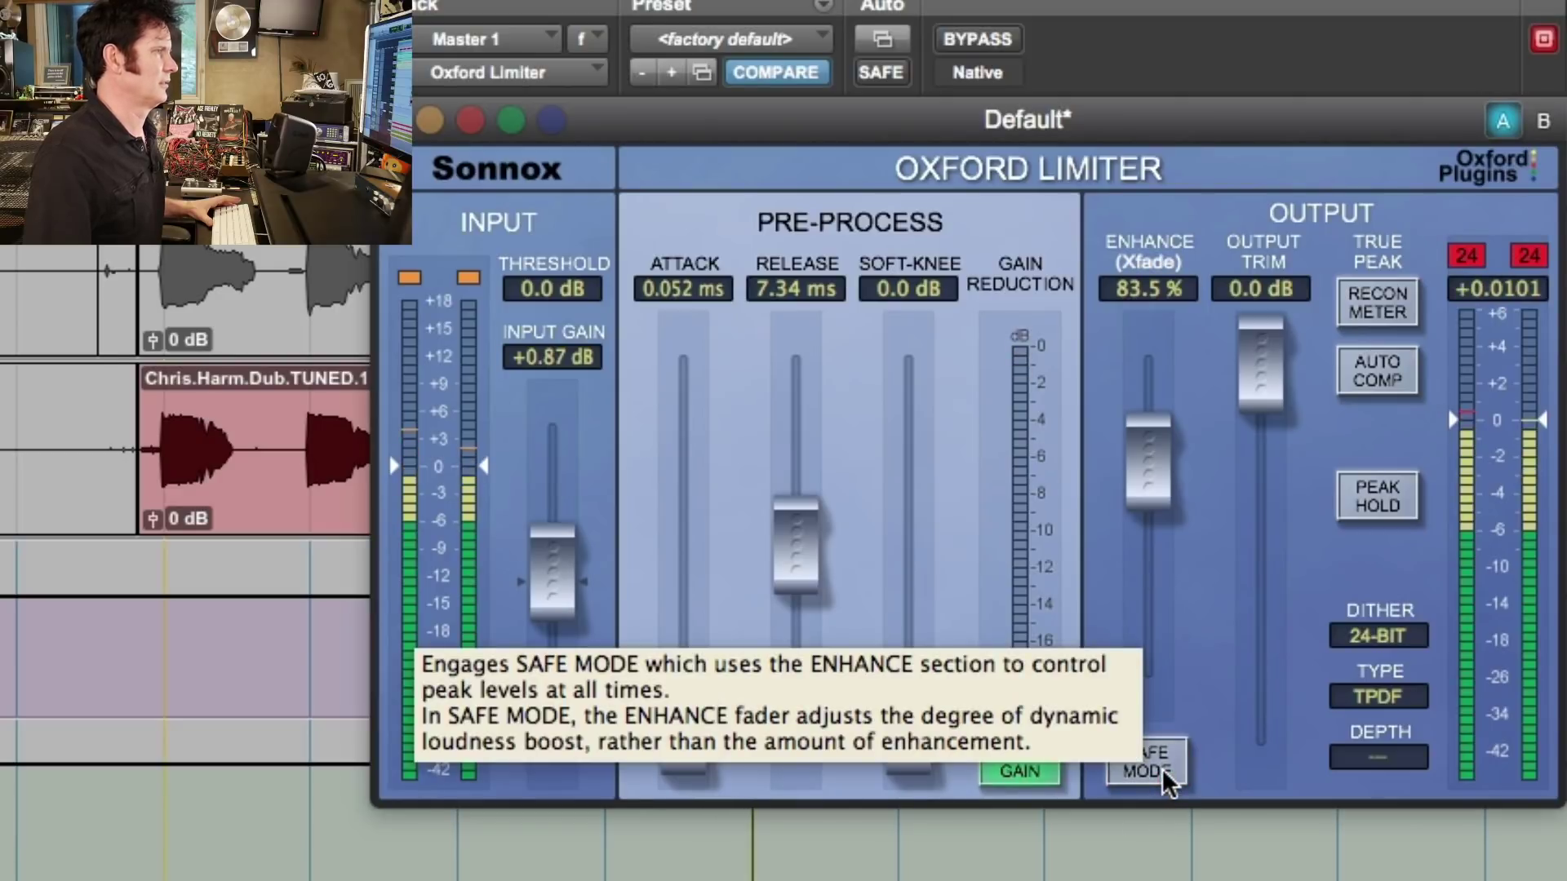
{"action": "left_click", "coordinate": [1165, 780]}
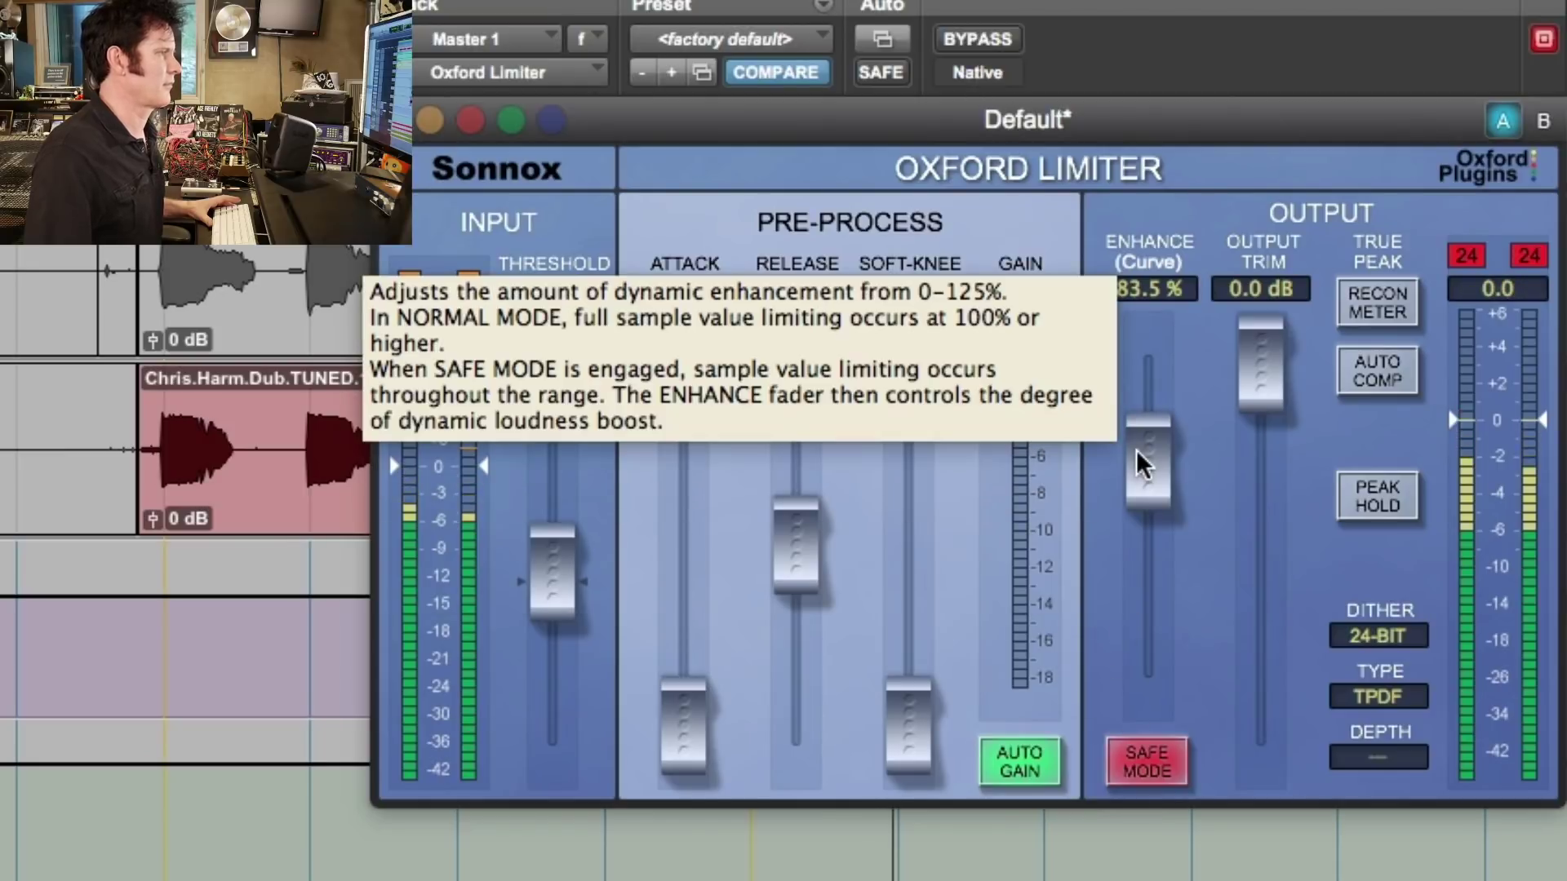
Pull the limiter's Enhance fader all the way down and bring it back up to 71.0%.
{"action": "left_click_drag", "start_coordinate": [1148, 461], "coordinate": [1168, 839]}
{"action": "left_click_drag", "start_coordinate": [1164, 639], "coordinate": [1160, 480]}
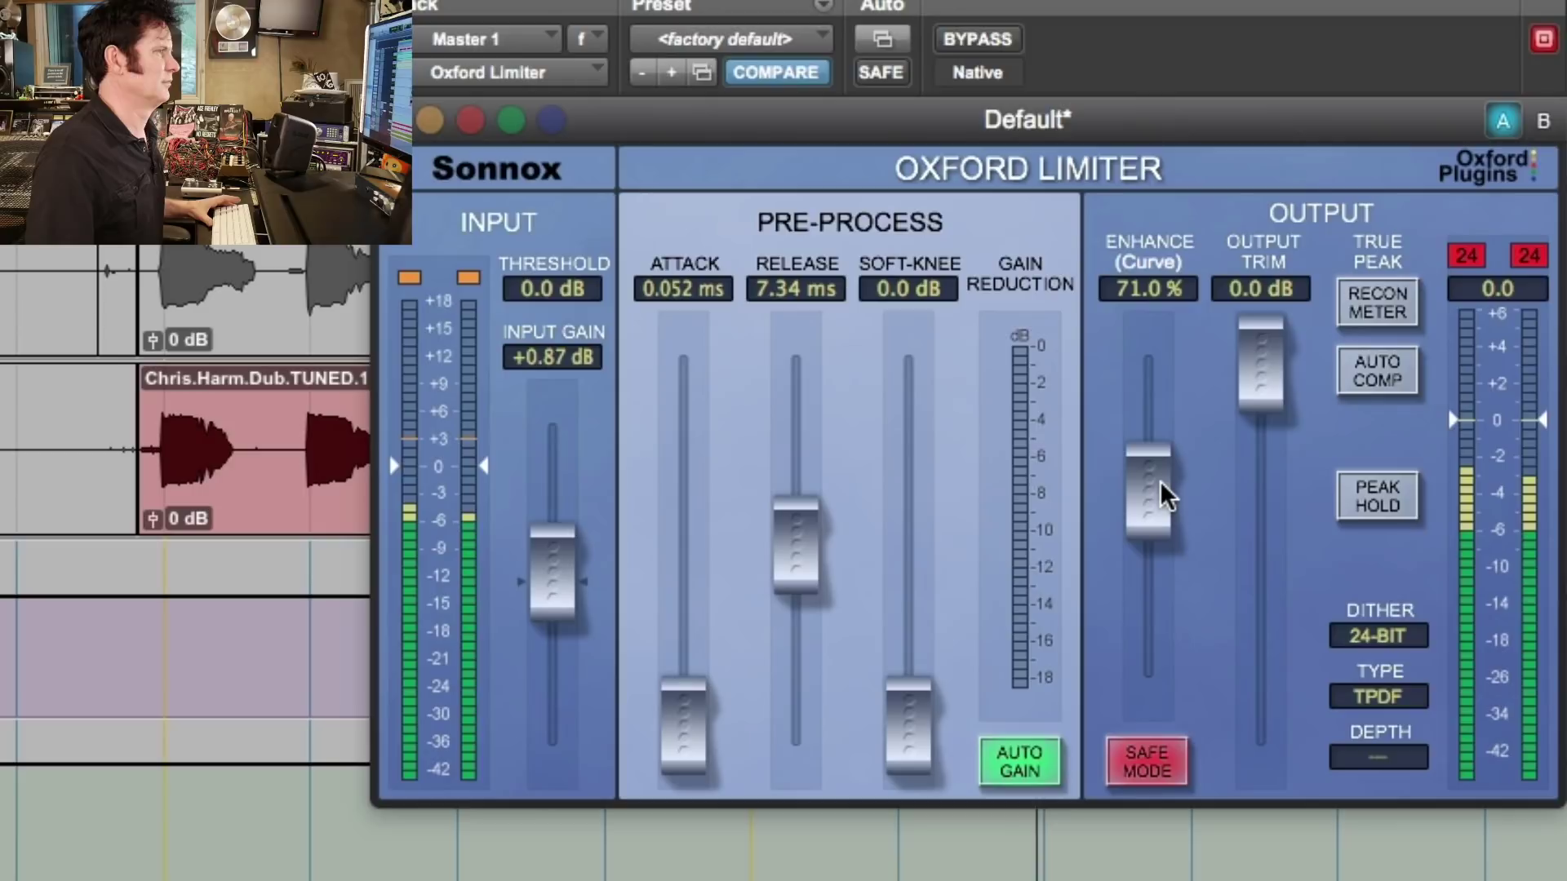